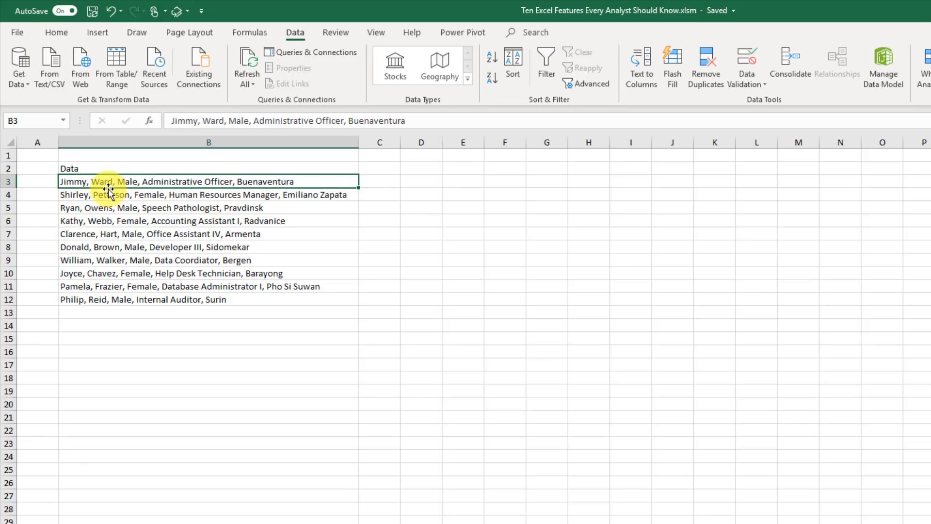
Start Text to Columns on the data in B3:B12 with Delimited as the original data type.
{"action": "left_click_drag", "start_coordinate": [111, 181], "coordinate": [102, 297]}
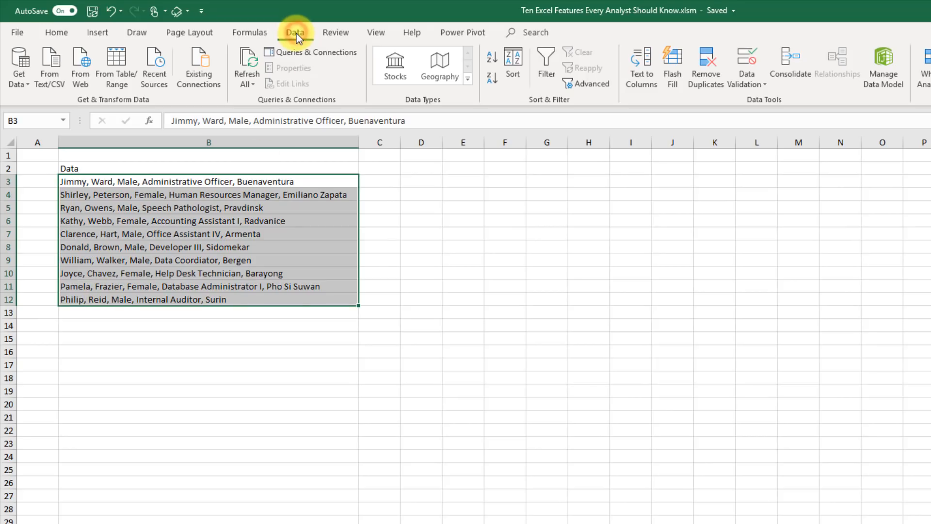
{"action": "left_click", "coordinate": [637, 80]}
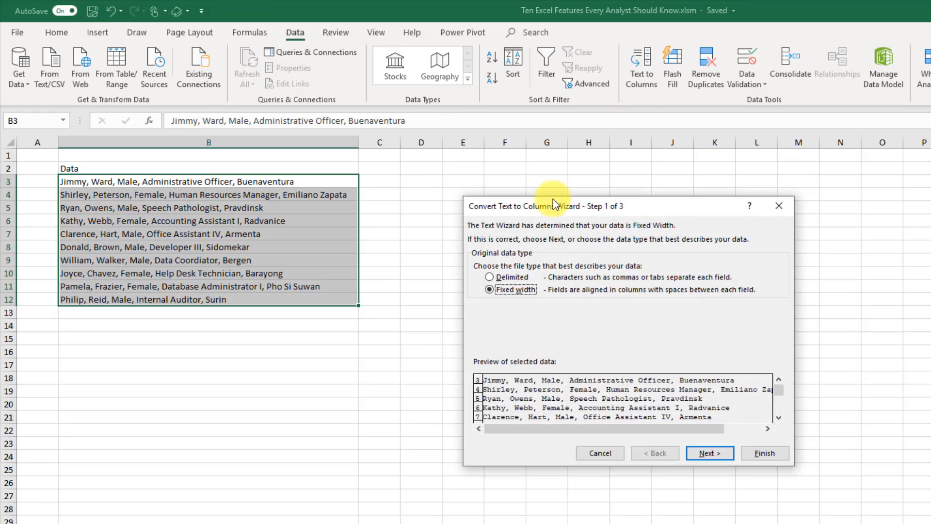
{"action": "left_click_drag", "start_coordinate": [563, 213], "coordinate": [550, 163]}
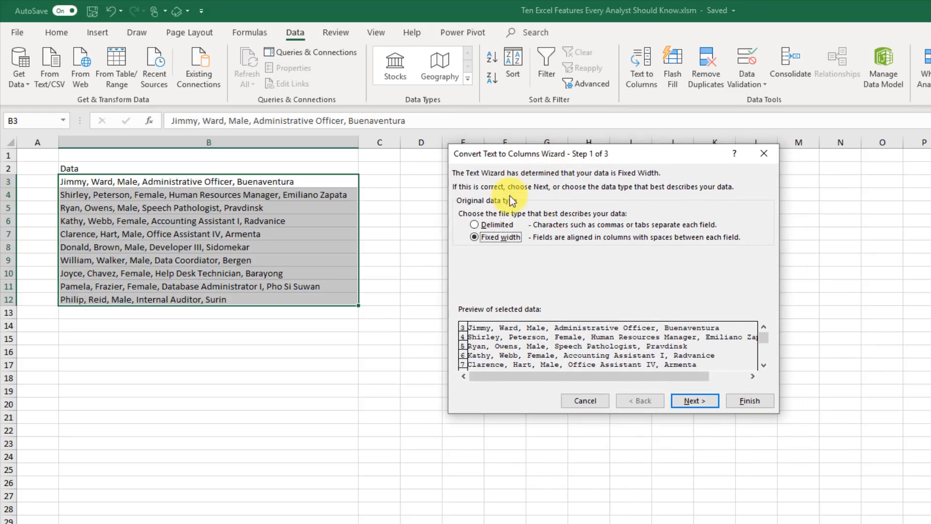
{"action": "left_click", "coordinate": [479, 226]}
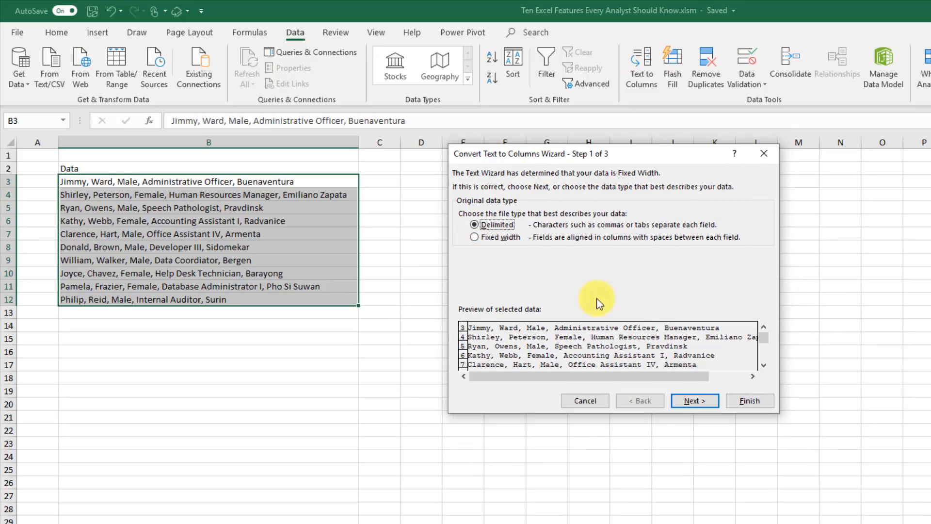
{"action": "left_click", "coordinate": [694, 401]}
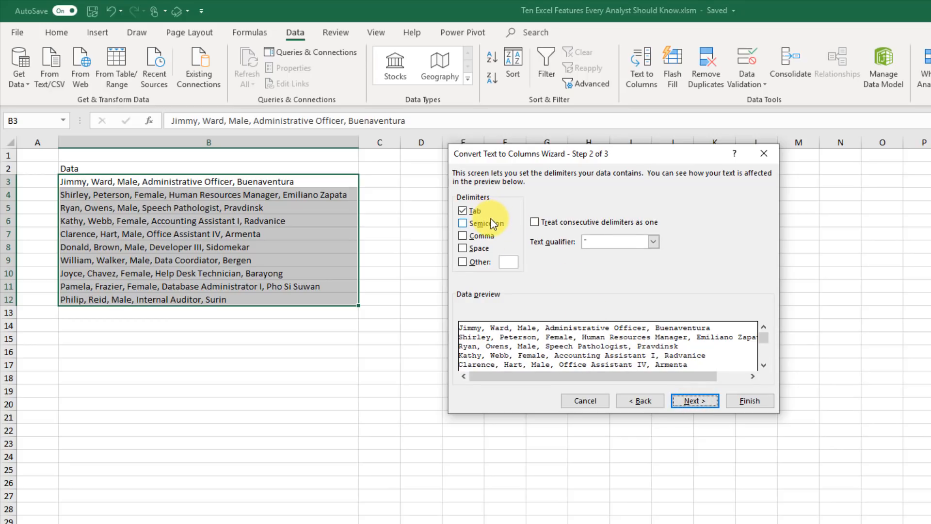
Split the text with Comma as the only delimiter, leaving Tab unselected.
{"action": "left_click", "coordinate": [473, 213]}
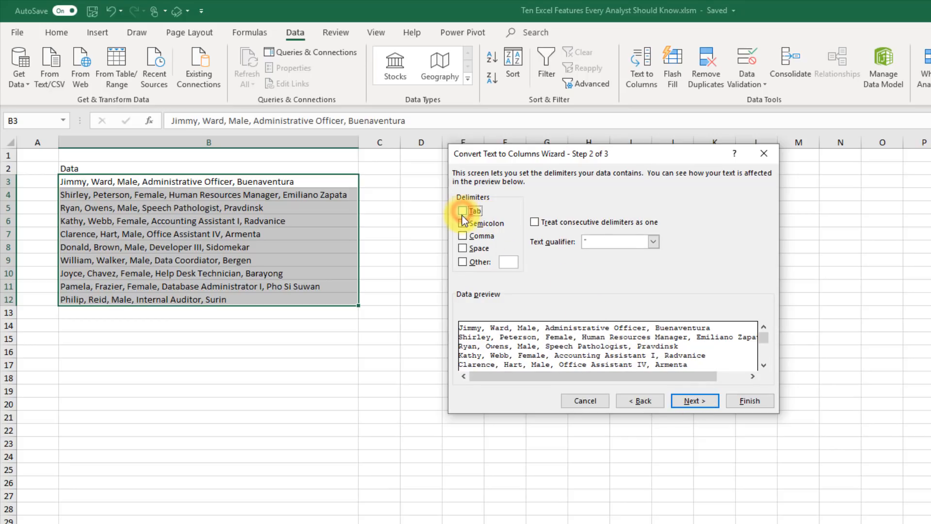
{"action": "left_click", "coordinate": [463, 237]}
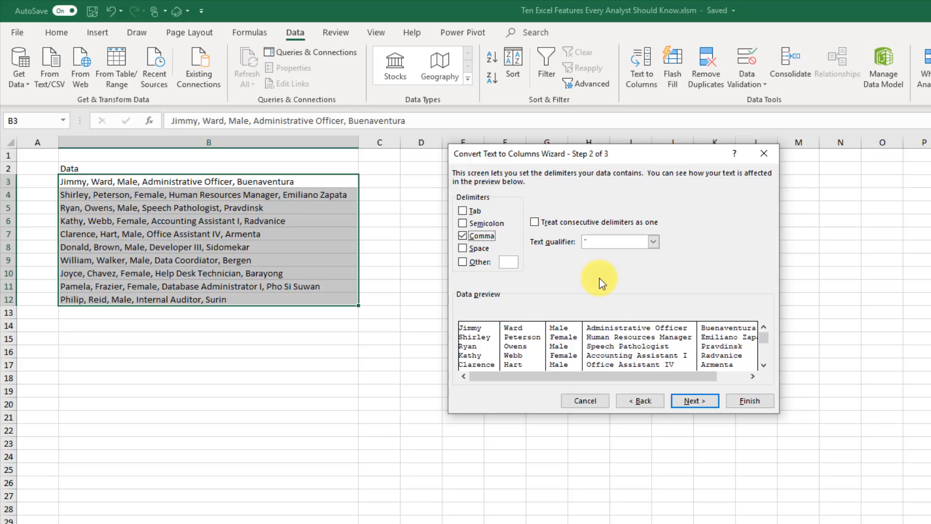
{"action": "left_click", "coordinate": [692, 396]}
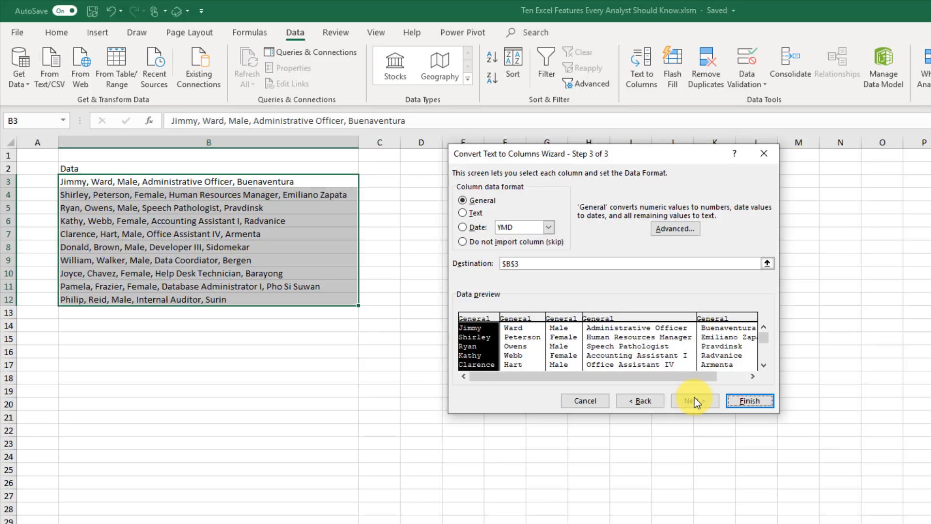
Set the destination of the split data to cell D3.
{"action": "left_click", "coordinate": [766, 264]}
{"action": "left_click", "coordinate": [426, 179]}
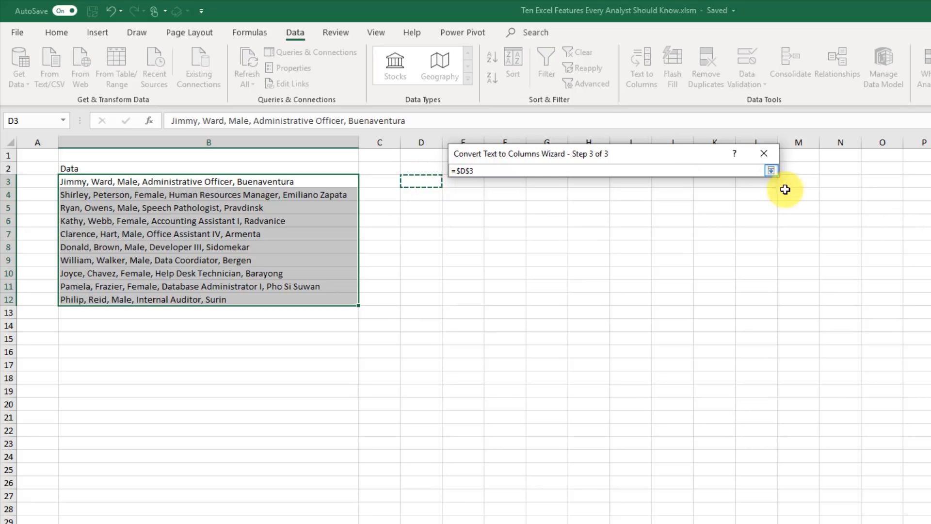
{"action": "left_click", "coordinate": [771, 170]}
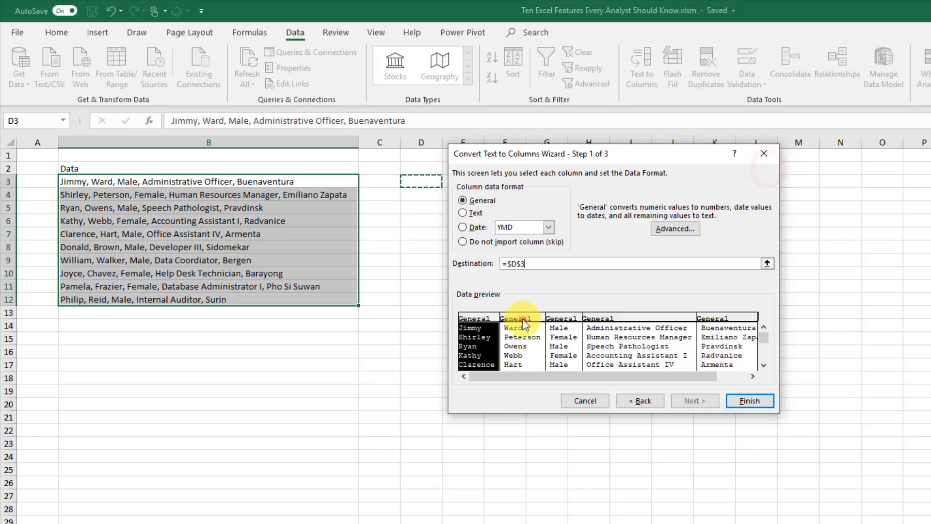
Set the data format of all five preview columns to Text and finish the conversion.
{"action": "left_click", "coordinate": [522, 319]}
{"action": "left_click", "coordinate": [562, 319]}
{"action": "left_click", "coordinate": [618, 318]}
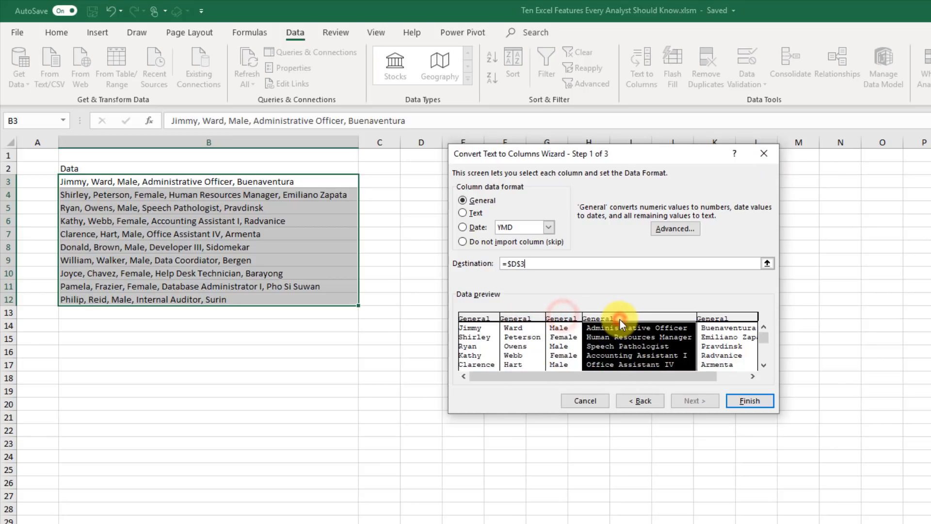
{"action": "left_click", "coordinate": [463, 213]}
{"action": "left_click", "coordinate": [562, 321]}
{"action": "left_click", "coordinate": [462, 213]}
{"action": "left_click", "coordinate": [512, 311]}
{"action": "left_click", "coordinate": [462, 213]}
{"action": "left_click", "coordinate": [479, 318]}
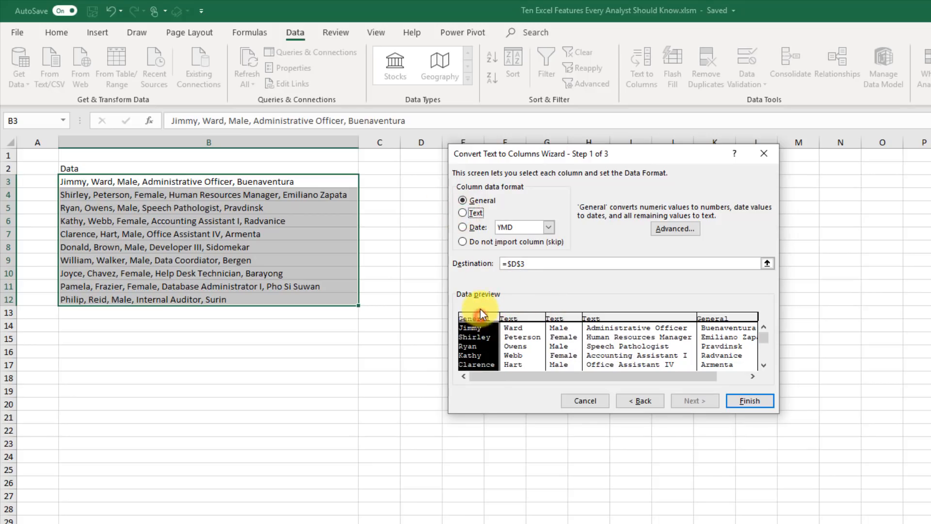
{"action": "left_click", "coordinate": [462, 212]}
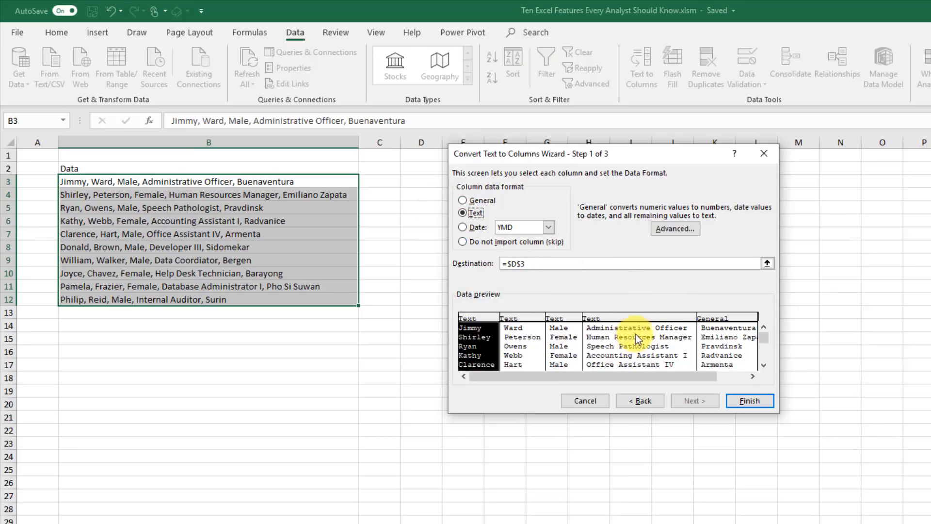
{"action": "left_click_drag", "start_coordinate": [663, 377], "coordinate": [725, 377]}
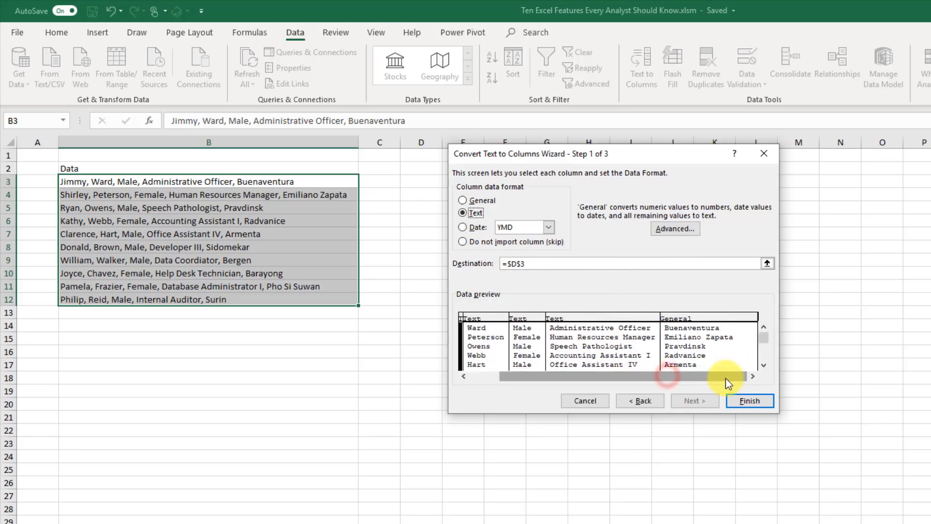
{"action": "left_click", "coordinate": [704, 328]}
{"action": "left_click", "coordinate": [477, 213]}
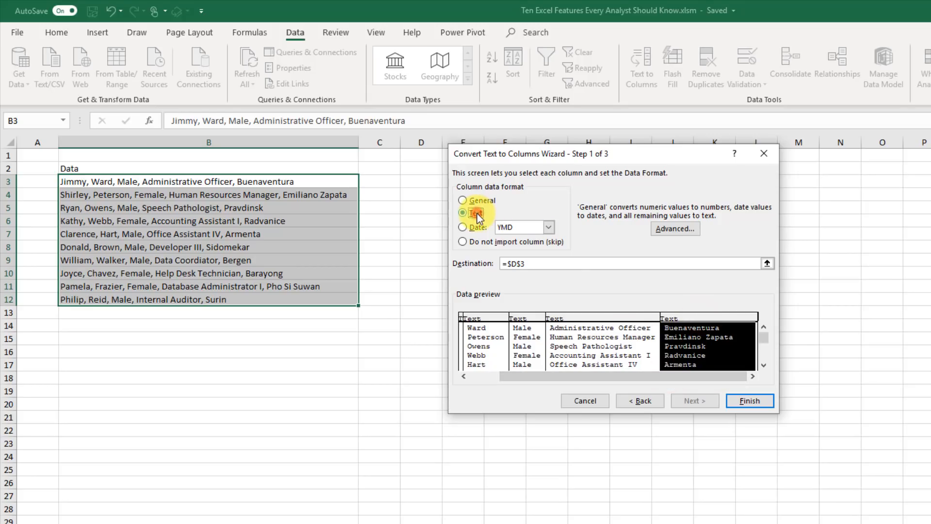
{"action": "left_click", "coordinate": [749, 401]}
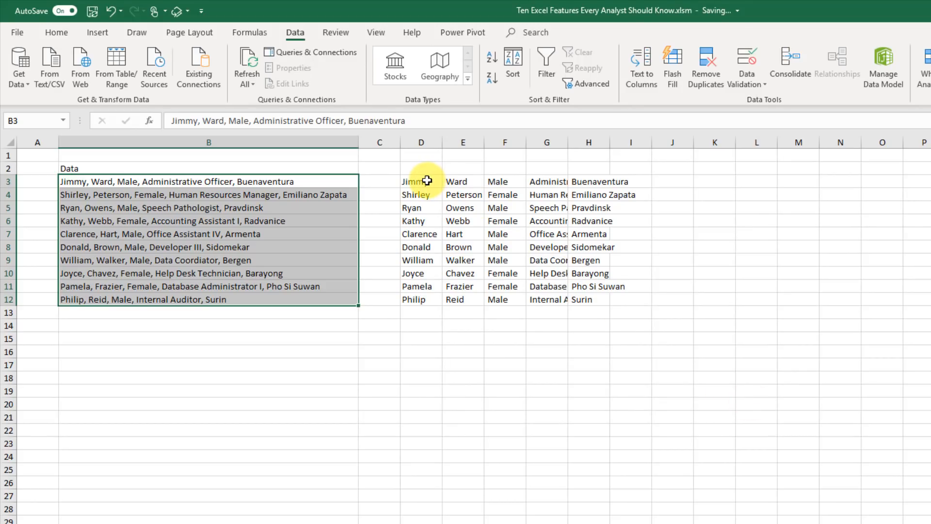
Autofit the widths of columns D through H to the split data.
{"action": "left_click_drag", "start_coordinate": [429, 142], "coordinate": [596, 147]}
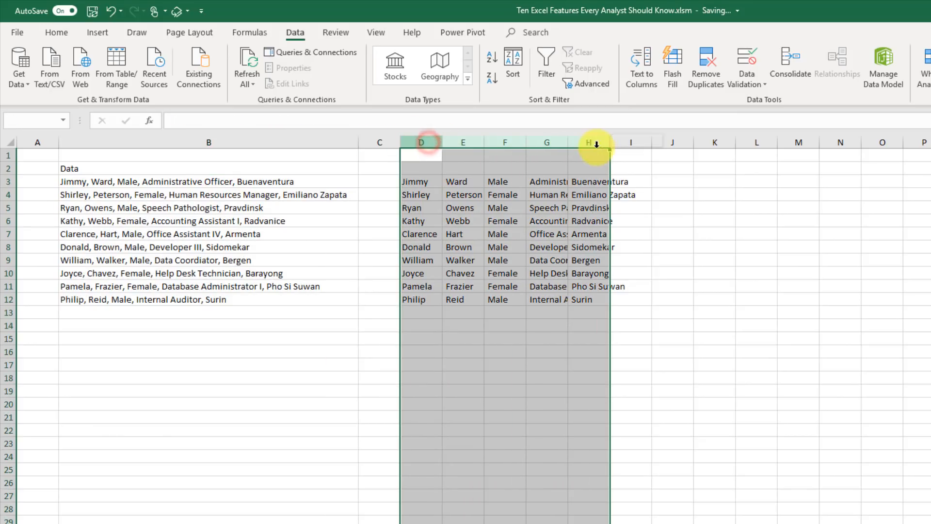
{"action": "double_click", "coordinate": [442, 142]}
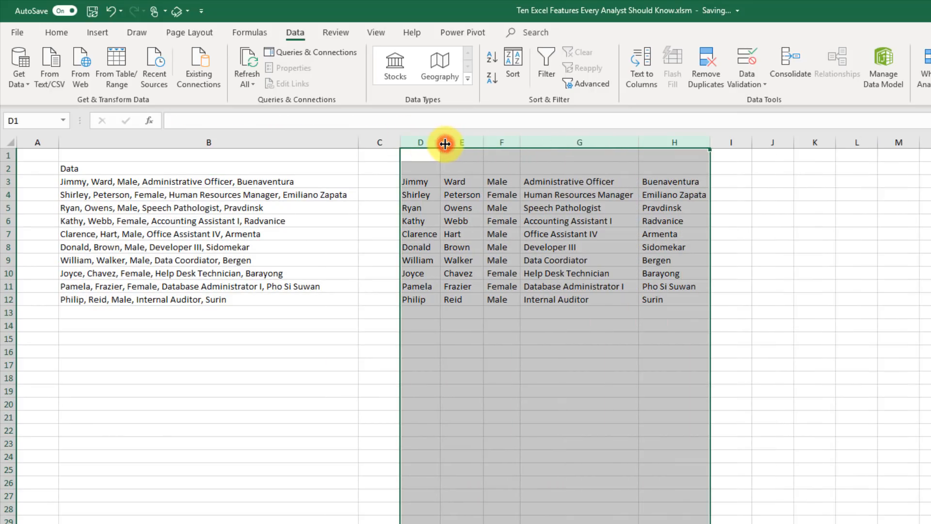
{"action": "left_click", "coordinate": [427, 178]}
Compare the original combined entry in B3 with the separated values across D3:H3.
{"action": "left_click", "coordinate": [291, 179]}
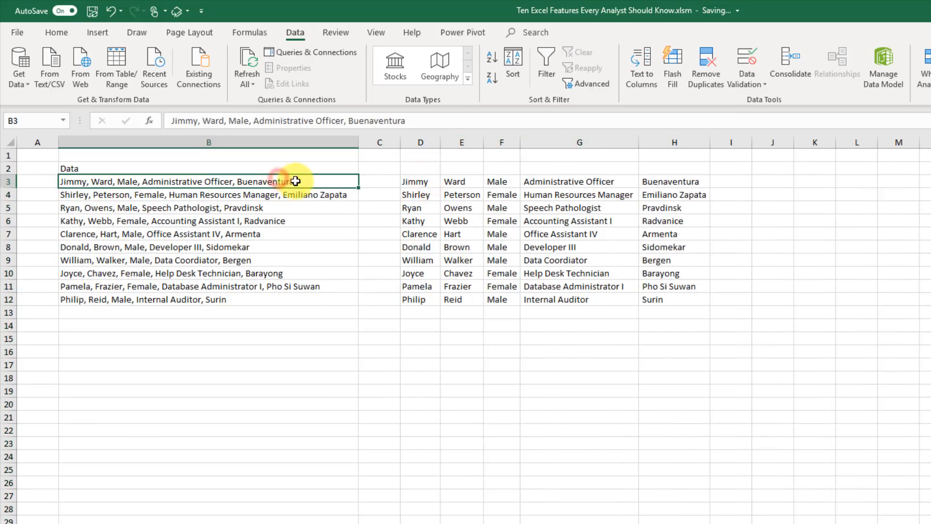
{"action": "left_click", "coordinate": [425, 181]}
{"action": "left_click", "coordinate": [454, 183]}
{"action": "left_click", "coordinate": [501, 182]}
{"action": "left_click", "coordinate": [551, 182]}
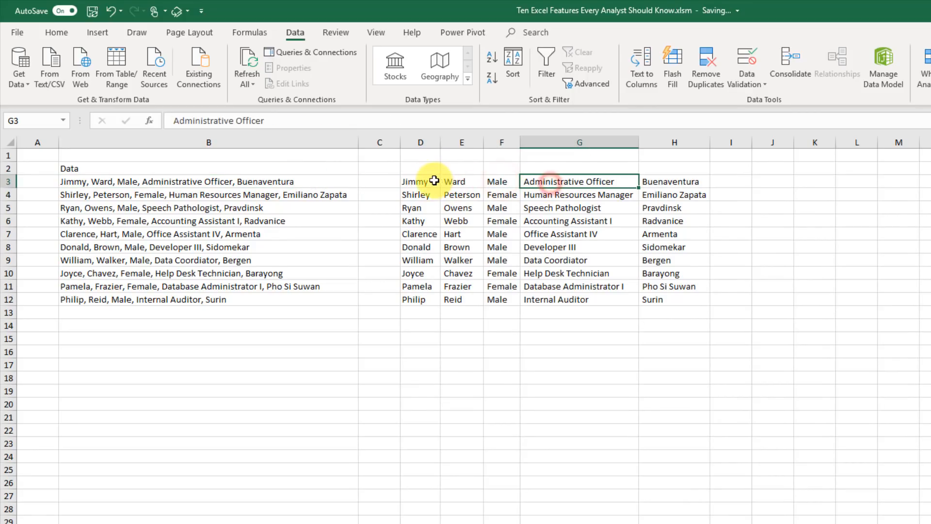
{"action": "left_click", "coordinate": [434, 181]}
{"action": "left_click", "coordinate": [466, 181]}
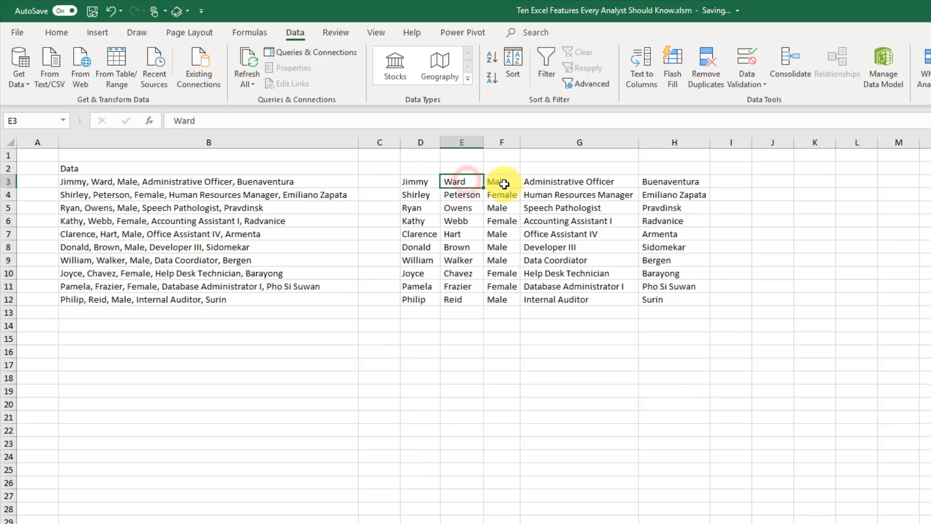
{"action": "left_click", "coordinate": [504, 183]}
{"action": "left_click", "coordinate": [539, 183]}
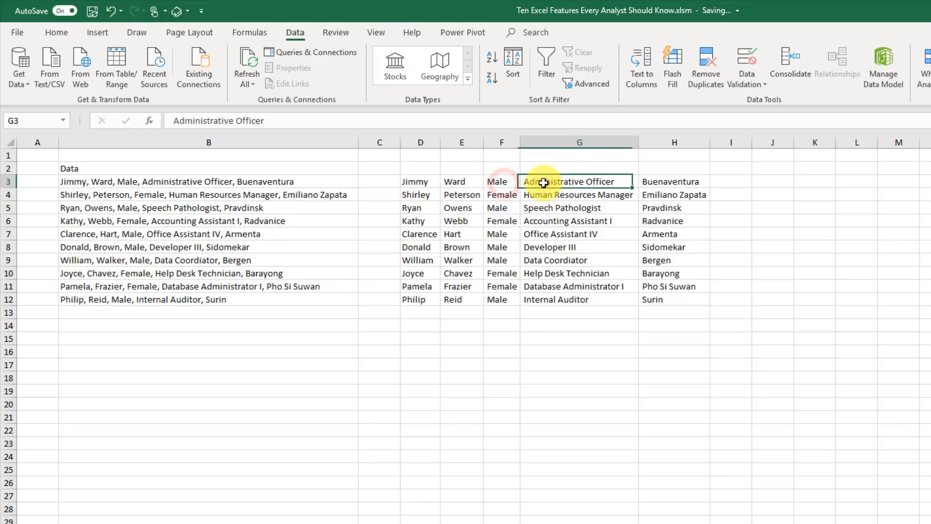
{"action": "left_click", "coordinate": [654, 183]}
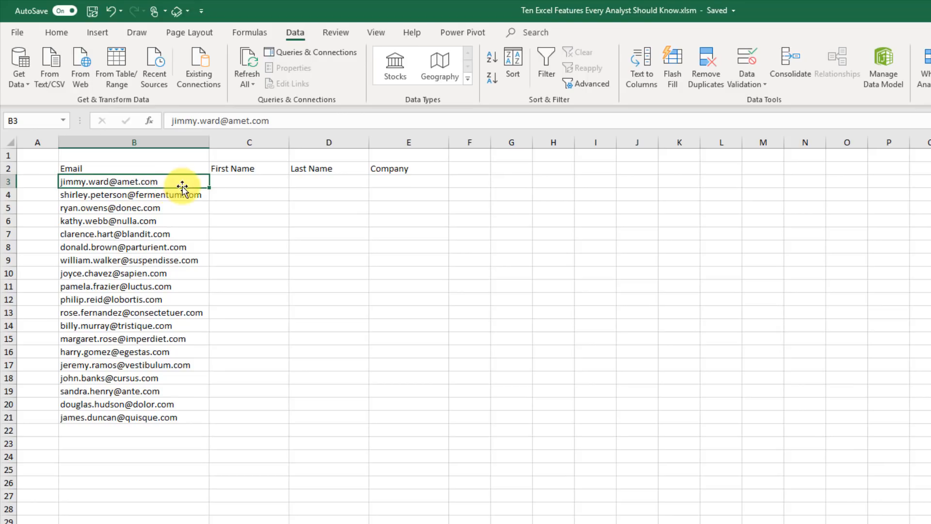
Enter the first names from the first two emails in C3 and C4, accepting the suggested fill for the remaining rows.
{"action": "left_click", "coordinate": [223, 184]}
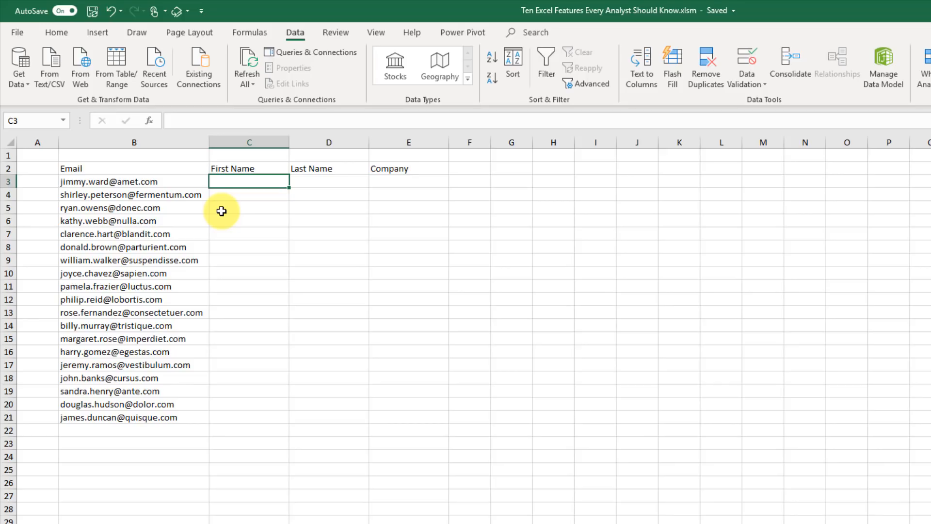
{"action": "type", "text": "Jimmy"}
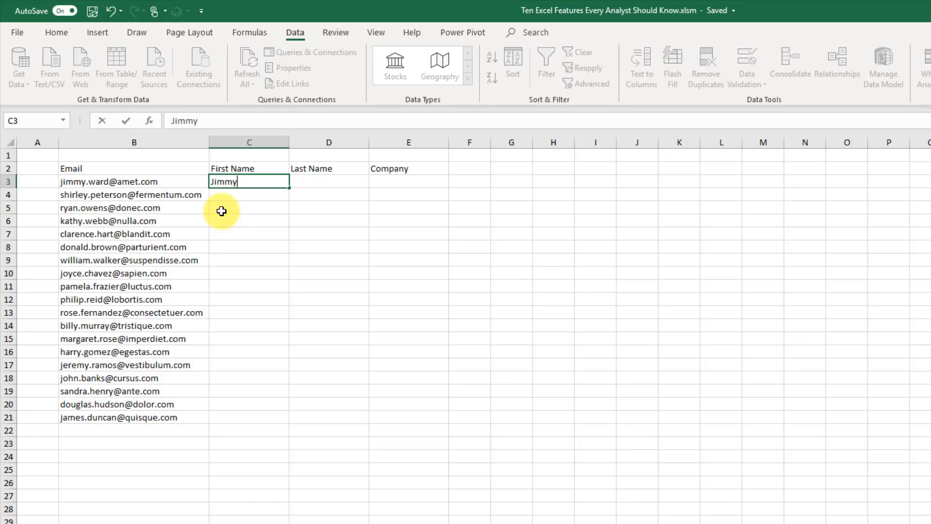
{"action": "key", "text": "Return"}
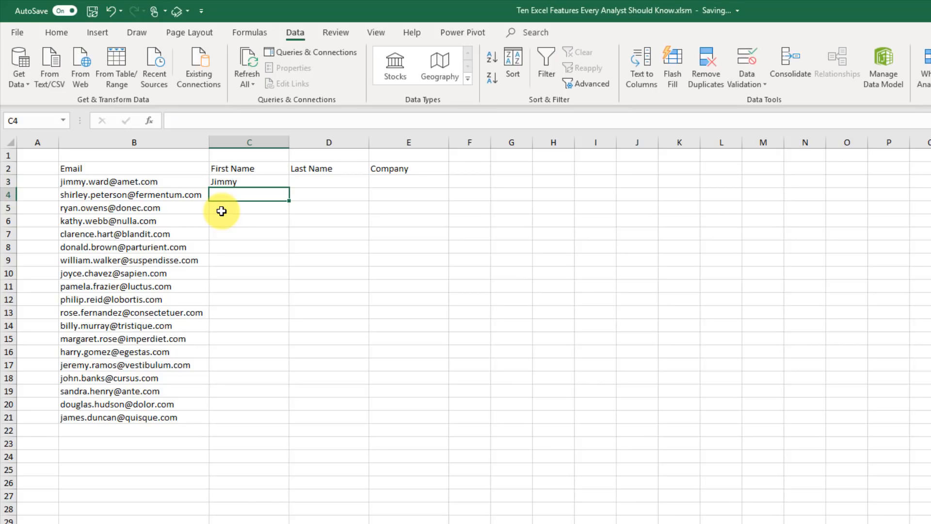
{"action": "type", "text": "Shirley"}
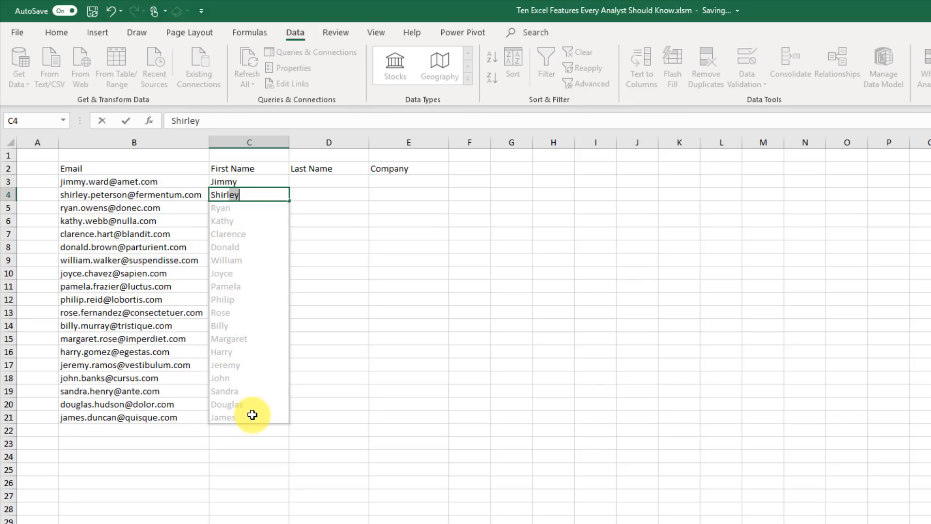
{"action": "key", "text": "Return"}
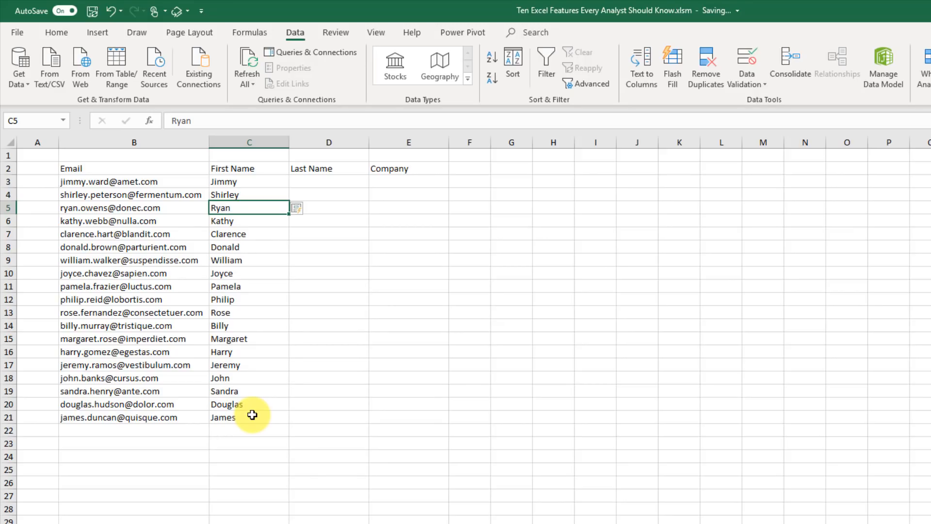
Clear the filled first names in C5:C21, keeping the two examples in C3 and C4.
{"action": "left_click", "coordinate": [252, 414], "text": "shift"}
{"action": "key", "text": "Delete"}
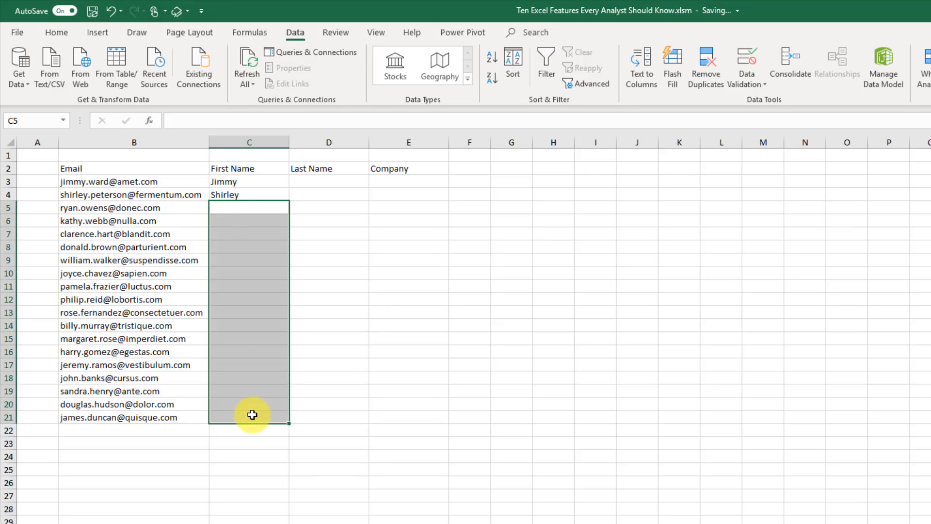
{"action": "key", "text": "Up"}
{"action": "key", "text": "Up"}
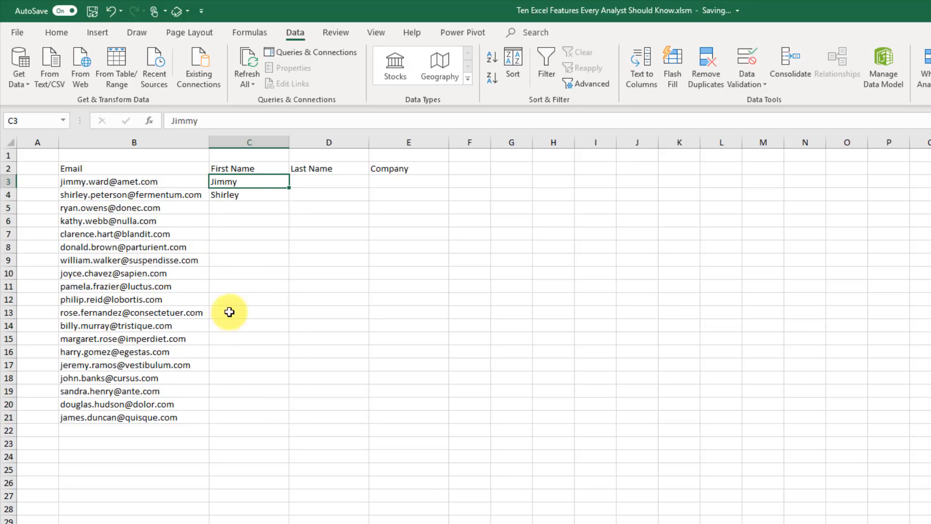
Flash Fill the first names in C3:C21 from the two examples.
{"action": "left_click", "coordinate": [260, 180]}
{"action": "left_click_drag", "start_coordinate": [258, 192], "coordinate": [241, 411]}
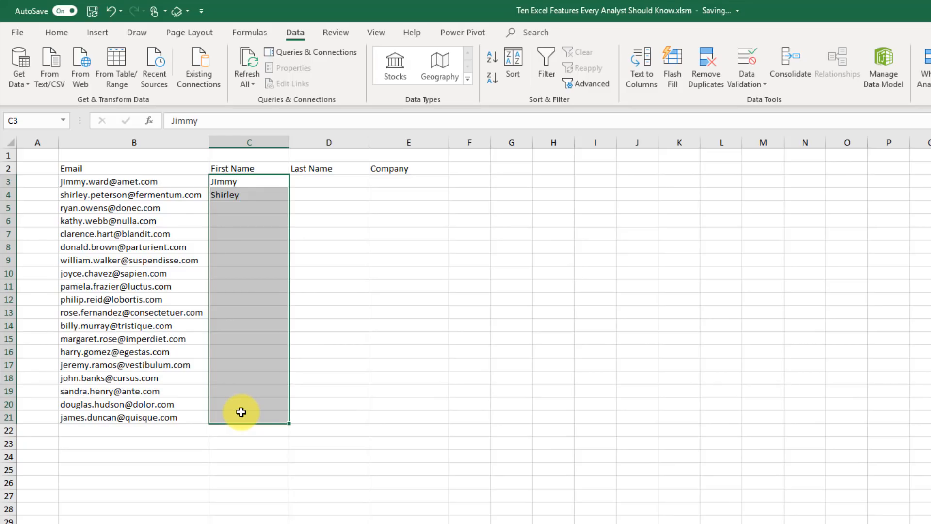
{"action": "key", "text": "ctrl+e"}
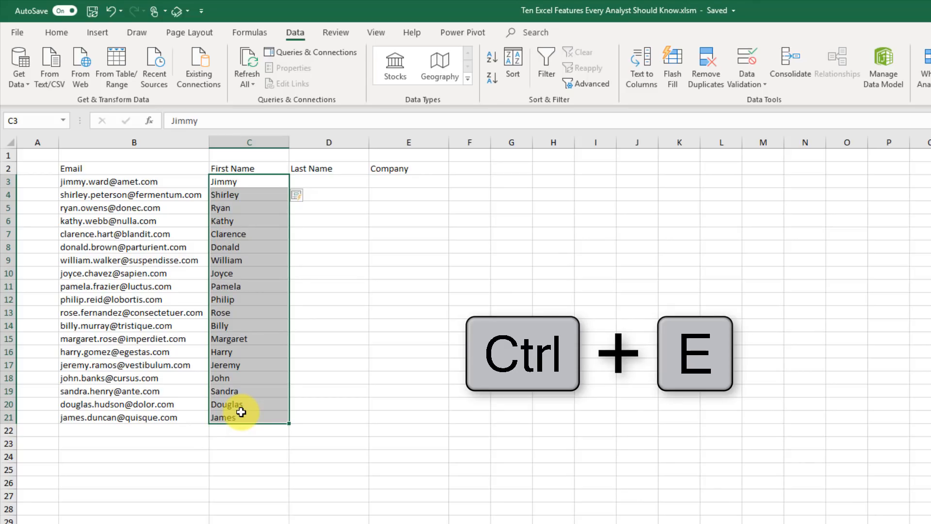
Undo the first-name fill and apply Flash Fill to C3:C21 again.
{"action": "key", "text": "ctrl+z"}
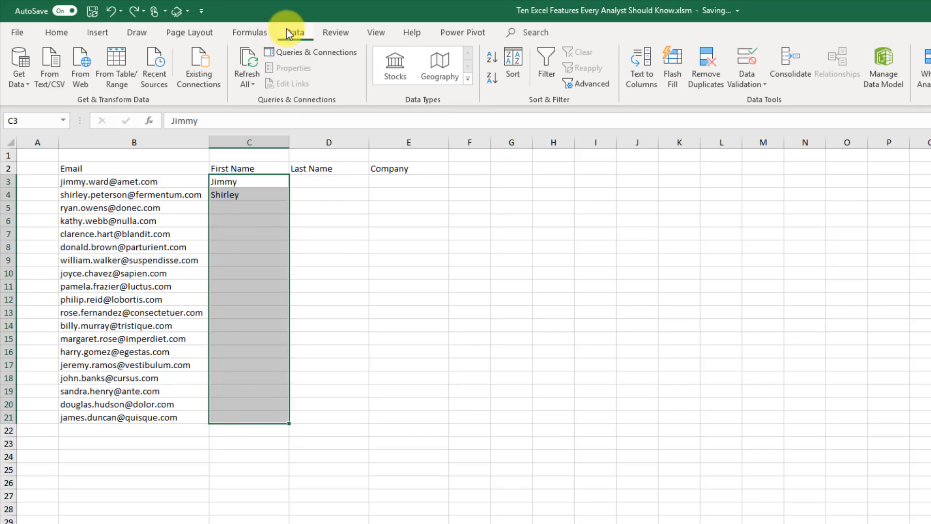
{"action": "left_click", "coordinate": [678, 82]}
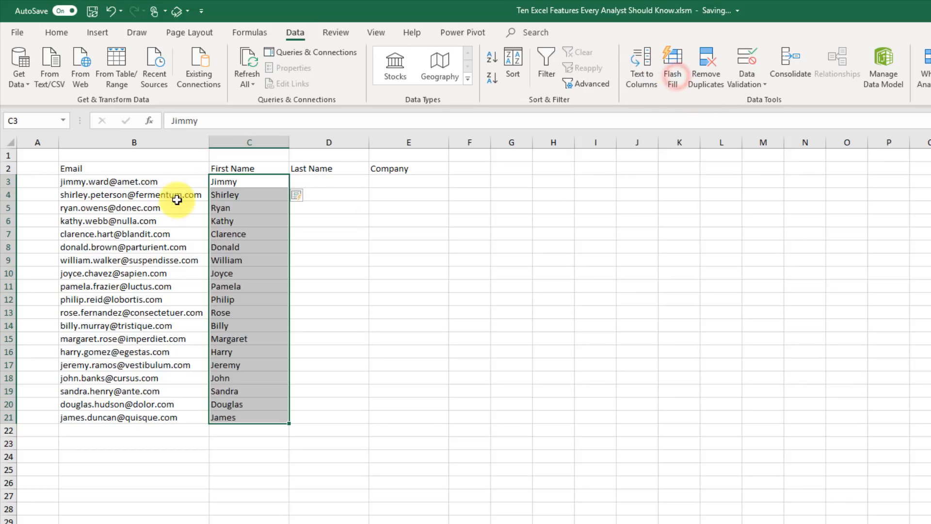
Enter the last names from the first two emails in D3 and D4, accepting the suggested fill for the remaining rows.
{"action": "left_click", "coordinate": [315, 182]}
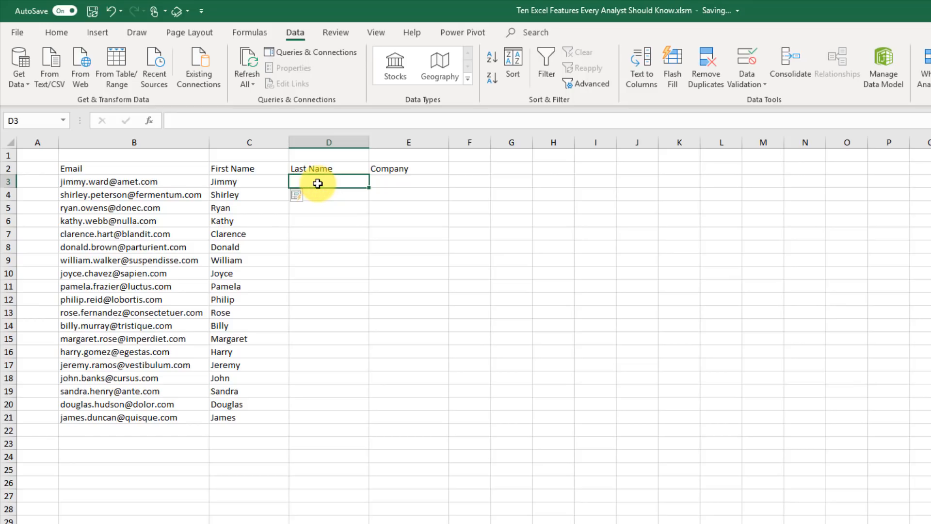
{"action": "type", "text": "Ward"}
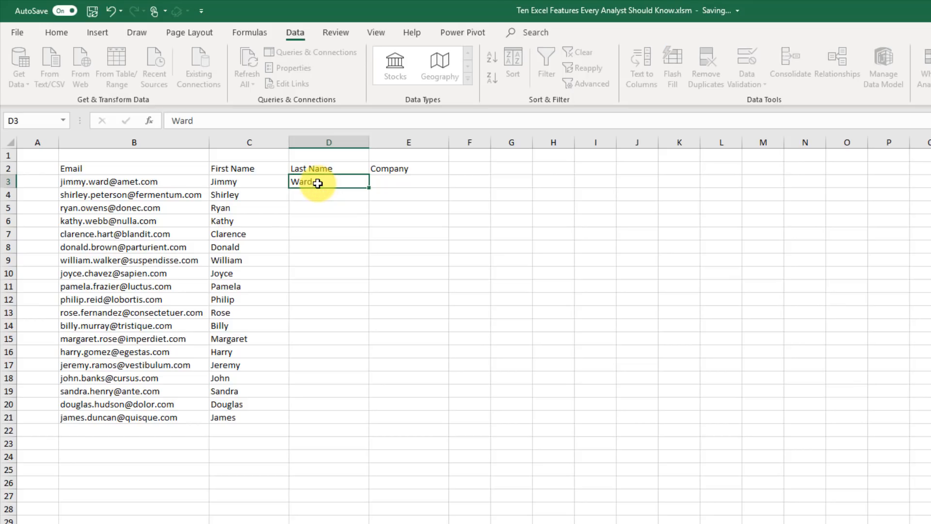
{"action": "key", "text": "Return"}
{"action": "type", "text": "Peterson"}
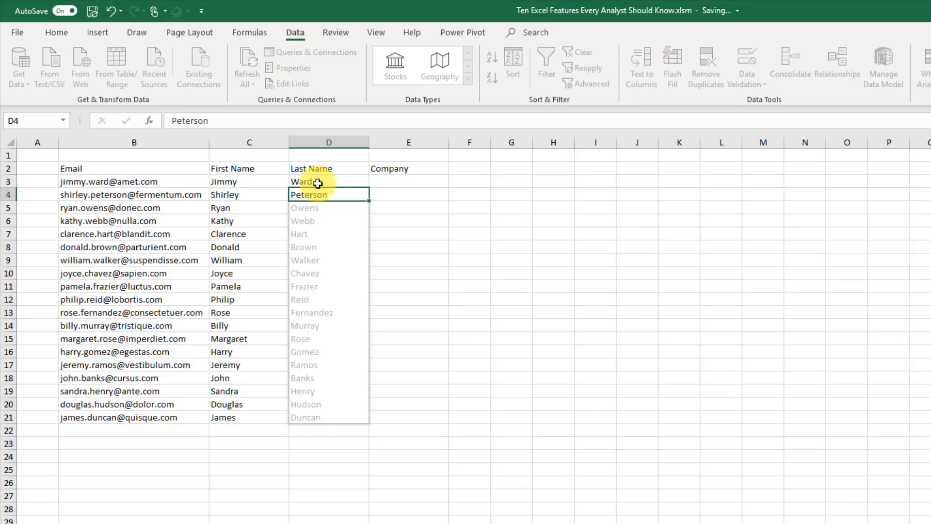
{"action": "key", "text": "Return"}
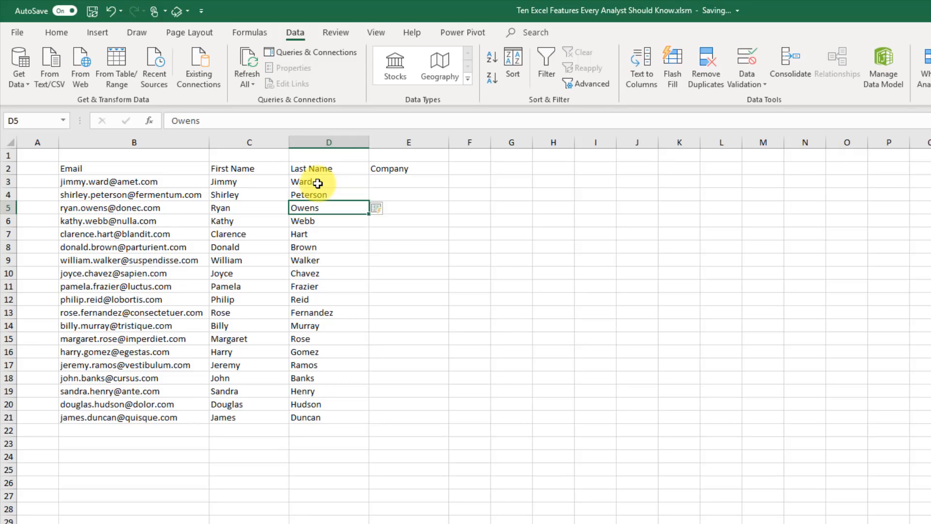
Enter the companies Amet and Fermentum in E3 and E4, accepting the suggested fill for the remaining rows.
{"action": "key", "text": "Right"}
{"action": "key", "text": "Up"}
{"action": "key", "text": "Up"}
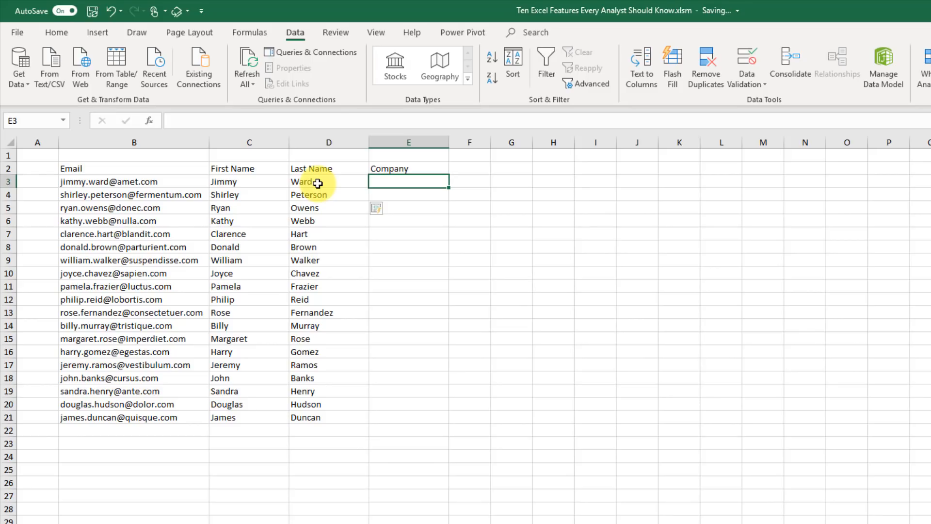
{"action": "type", "text": "Am"}
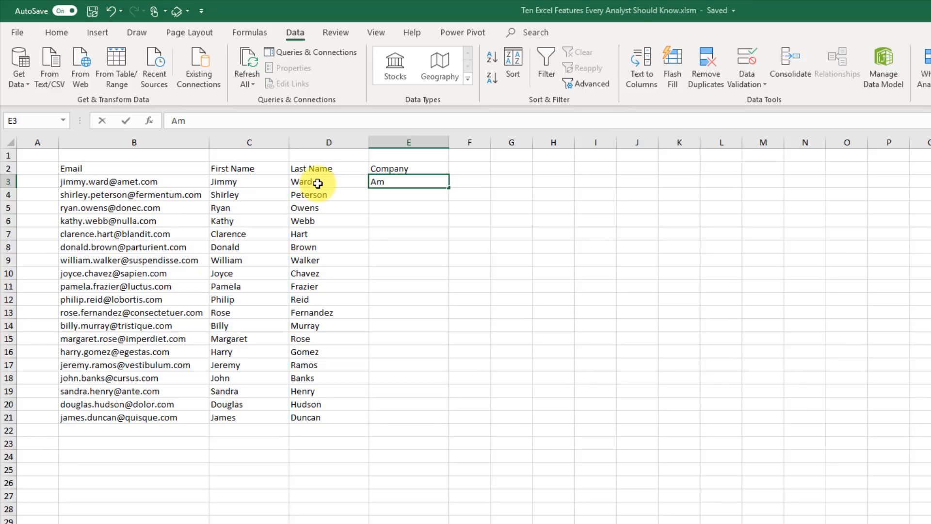
{"action": "type", "text": "et"}
{"action": "key", "text": "Return"}
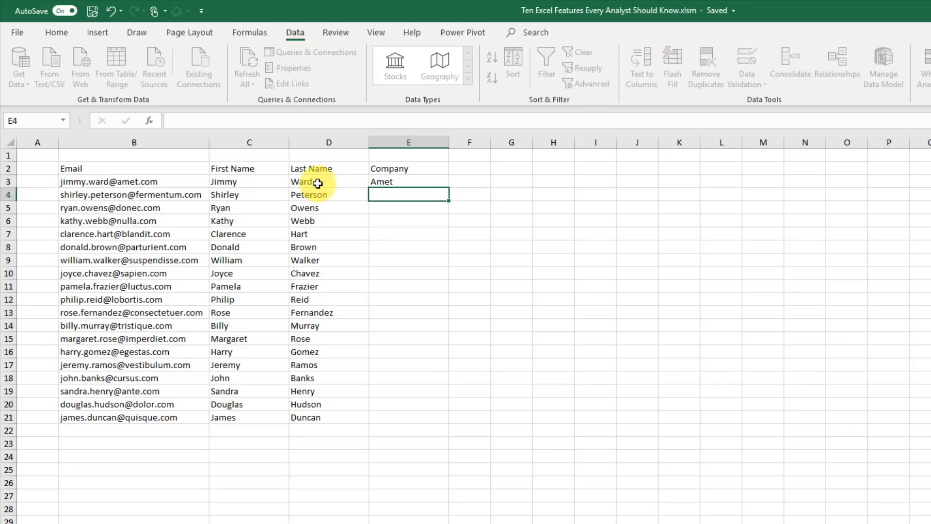
{"action": "type", "text": "Fermentum"}
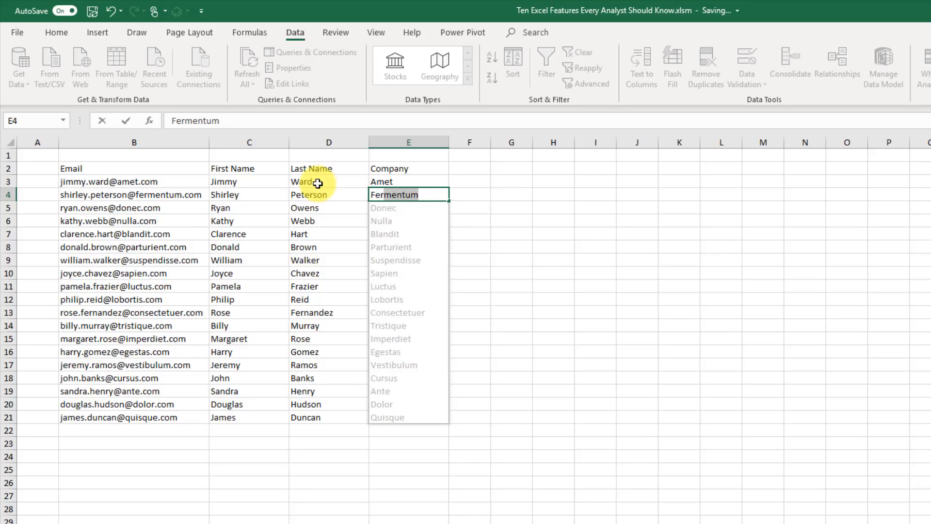
{"action": "key", "text": "Return"}
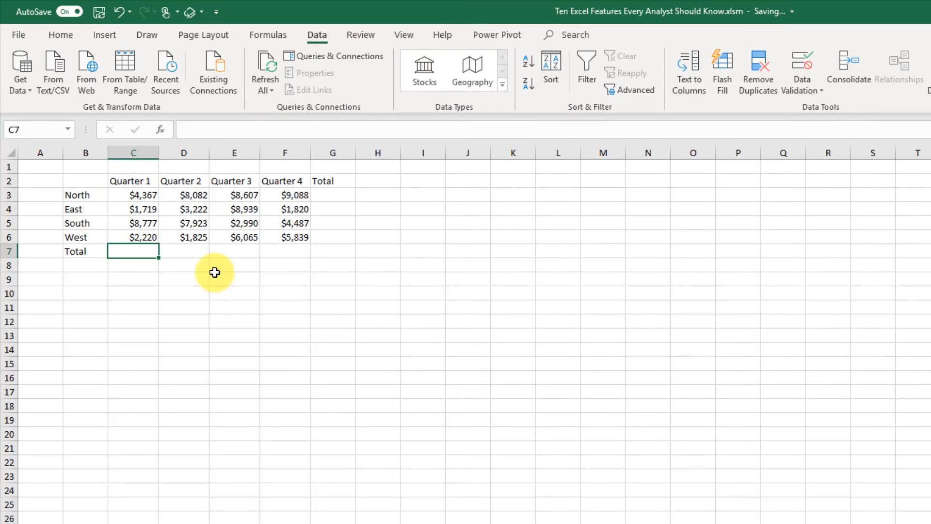
Total Quarter 1 in C7 with =SUM(C3:C6) and fill the formula across to G7.
{"action": "type", "text": "=sum"}
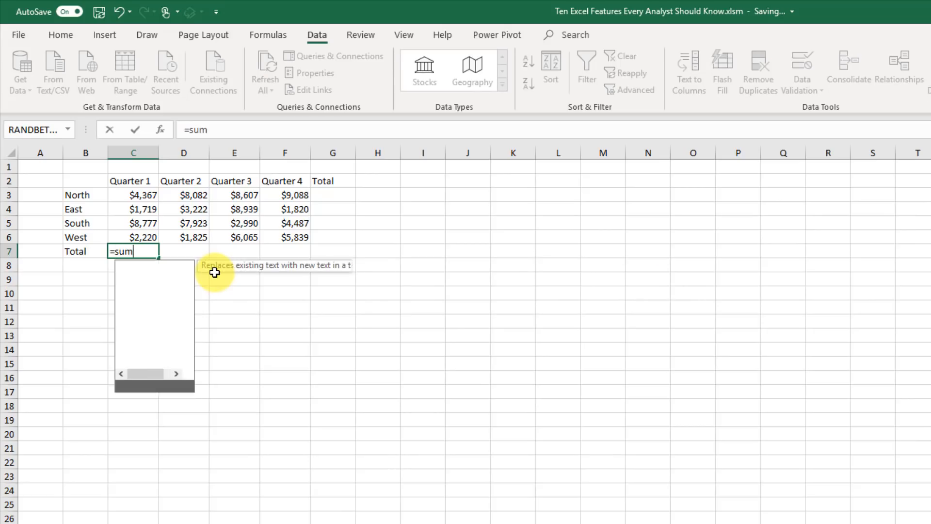
{"action": "type", "text": "("}
{"action": "key", "text": "Up"}
{"action": "key", "text": "shift+Up"}
{"action": "key", "text": "shift+Up"}
{"action": "key", "text": "shift+Up"}
{"action": "type", "text": ")"}
{"action": "key", "text": "Return"}
{"action": "key", "text": "Up"}
{"action": "left_click_drag", "start_coordinate": [159, 257], "coordinate": [339, 253]}
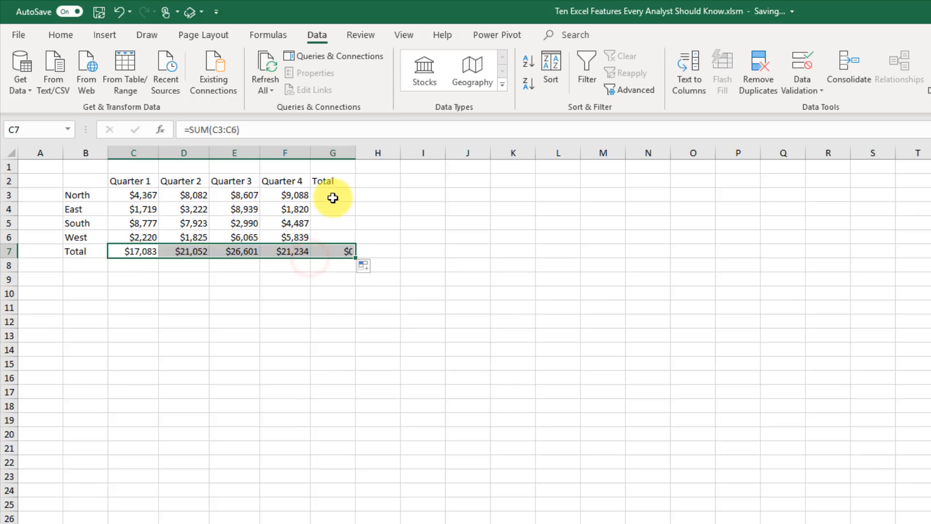
Total the North row in G3 with =SUM(C3:F3) and fill the formula down to G6.
{"action": "left_click", "coordinate": [335, 196]}
{"action": "type", "text": "=sum"}
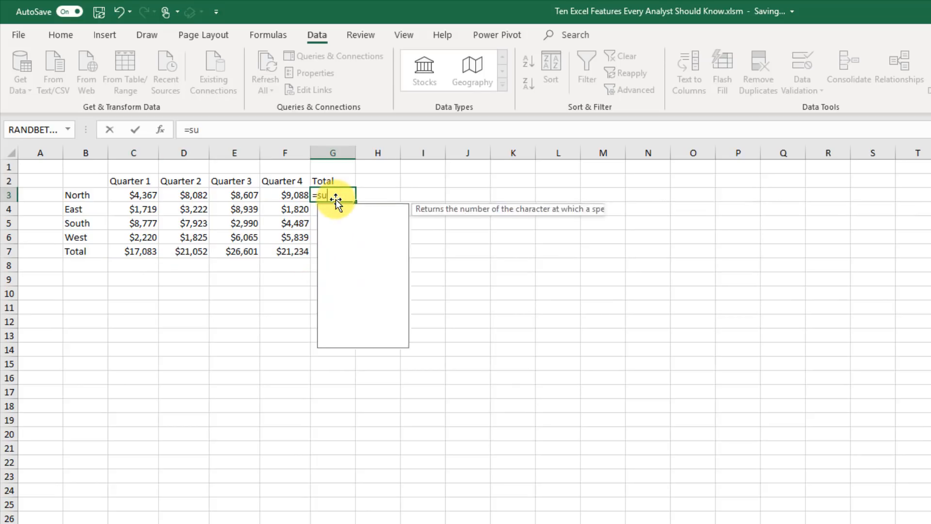
{"action": "key", "text": "Tab"}
{"action": "key", "text": "Left"}
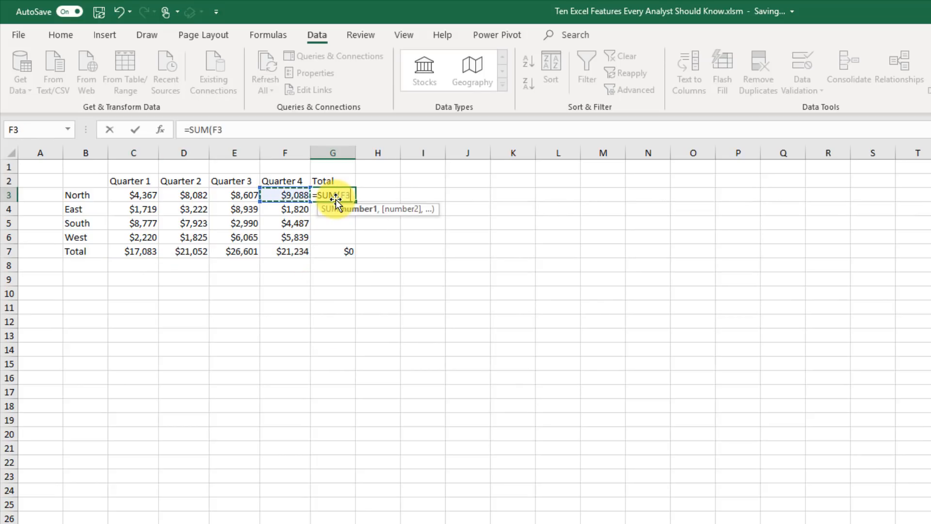
{"action": "key", "text": "shift+Left"}
{"action": "key", "text": "shift+Left"}
{"action": "key", "text": "shift+Left"}
{"action": "key", "text": "Return"}
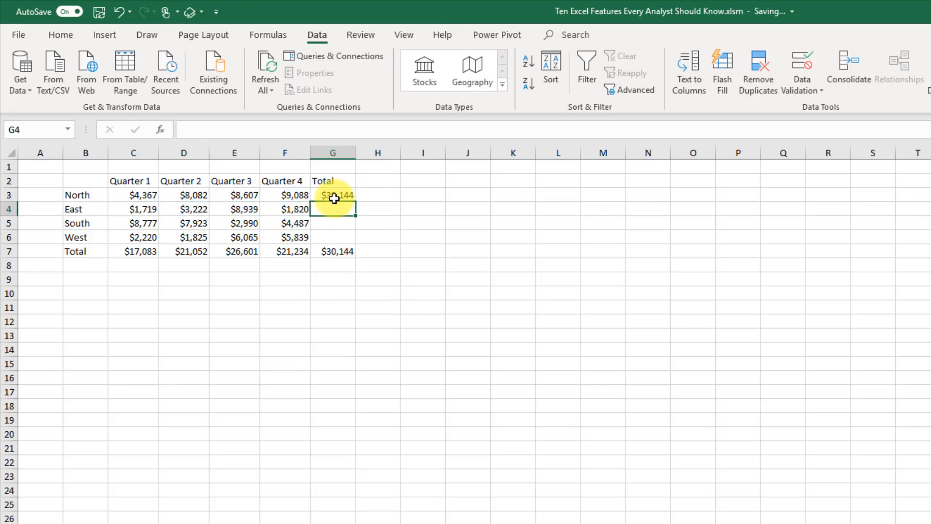
{"action": "left_click", "coordinate": [344, 195]}
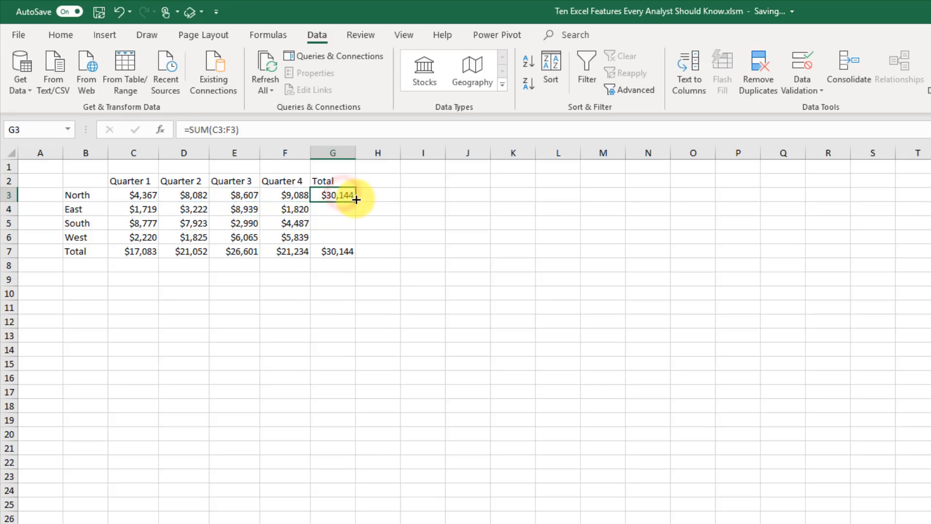
{"action": "left_click_drag", "start_coordinate": [355, 201], "coordinate": [357, 238]}
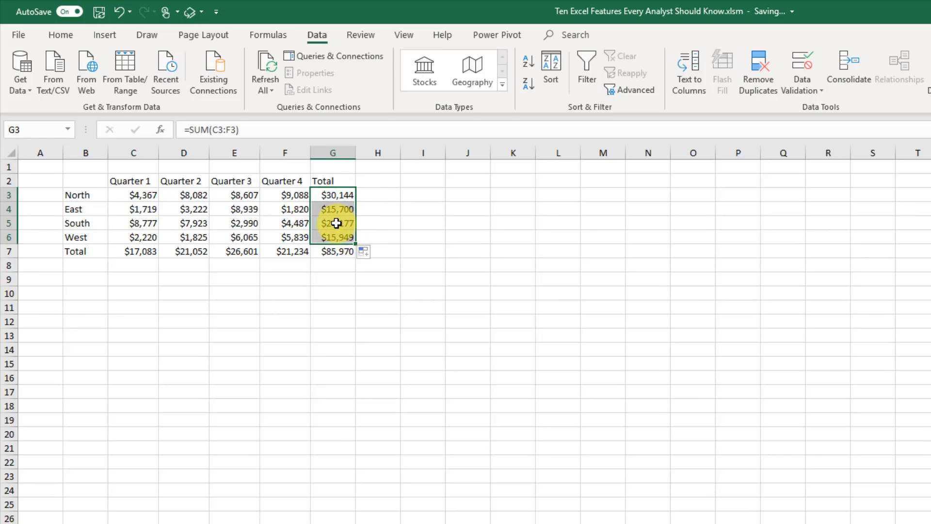
{"action": "left_click", "coordinate": [329, 252]}
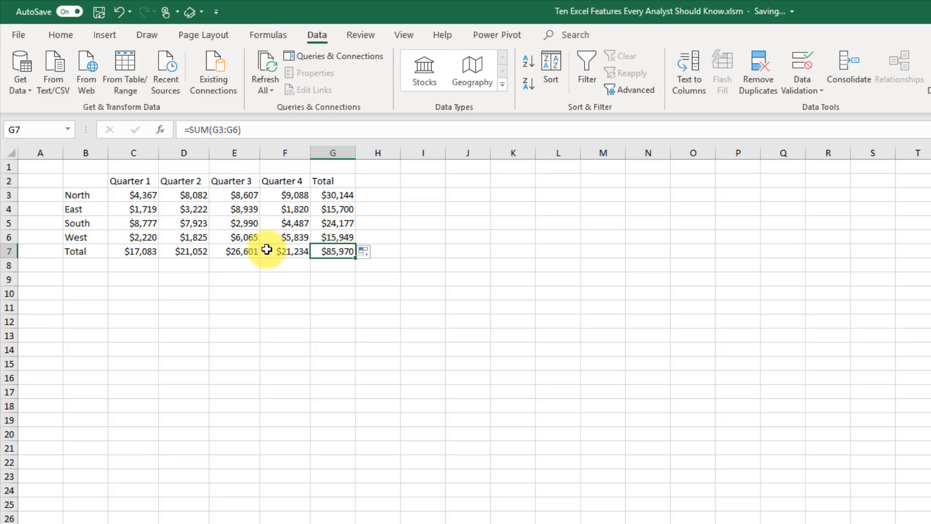
Clear the quarter totals in C7:G7 and the region totals in G3:G6.
{"action": "left_click_drag", "start_coordinate": [139, 252], "coordinate": [337, 253]}
{"action": "key", "text": "Delete"}
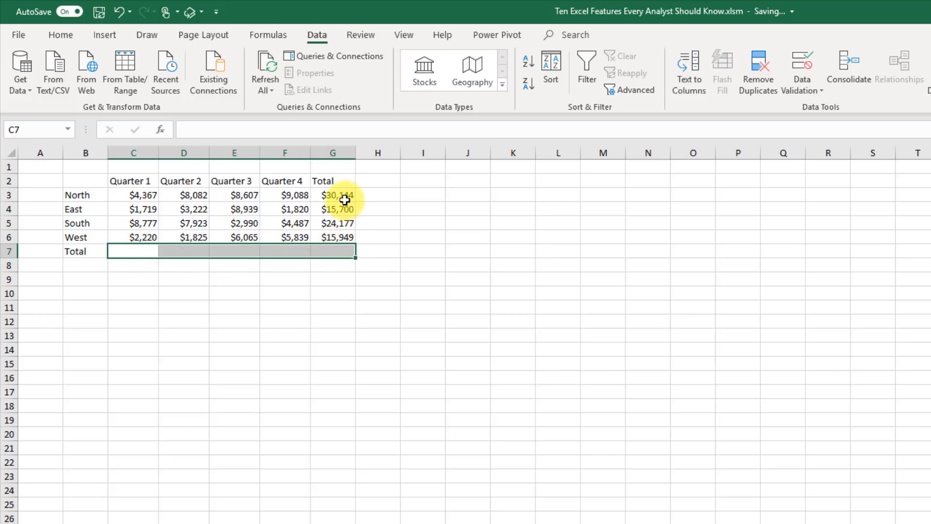
{"action": "left_click_drag", "start_coordinate": [342, 196], "coordinate": [346, 237]}
{"action": "key", "text": "Delete"}
Use AutoSum on C3:G7 to total all quarters and regions at once.
{"action": "left_click_drag", "start_coordinate": [140, 197], "coordinate": [335, 253]}
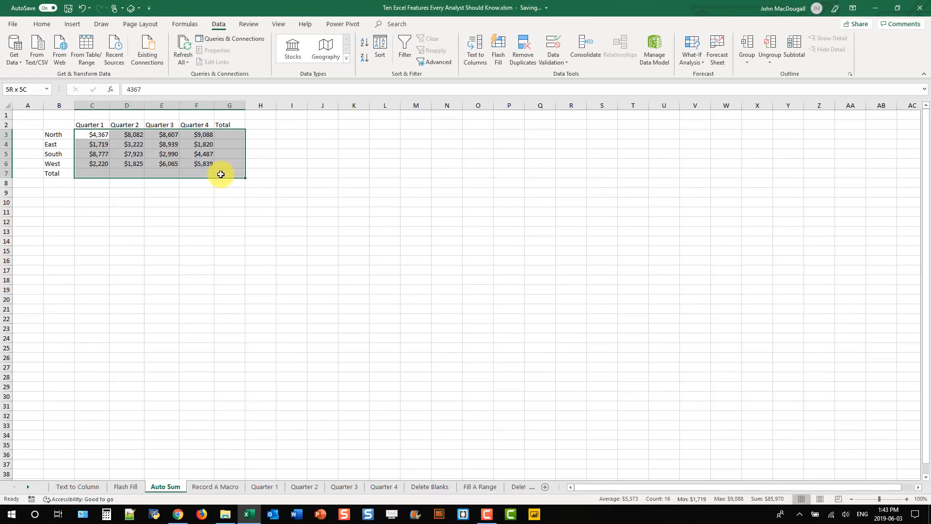
{"action": "left_click_drag", "start_coordinate": [220, 174], "coordinate": [221, 174]}
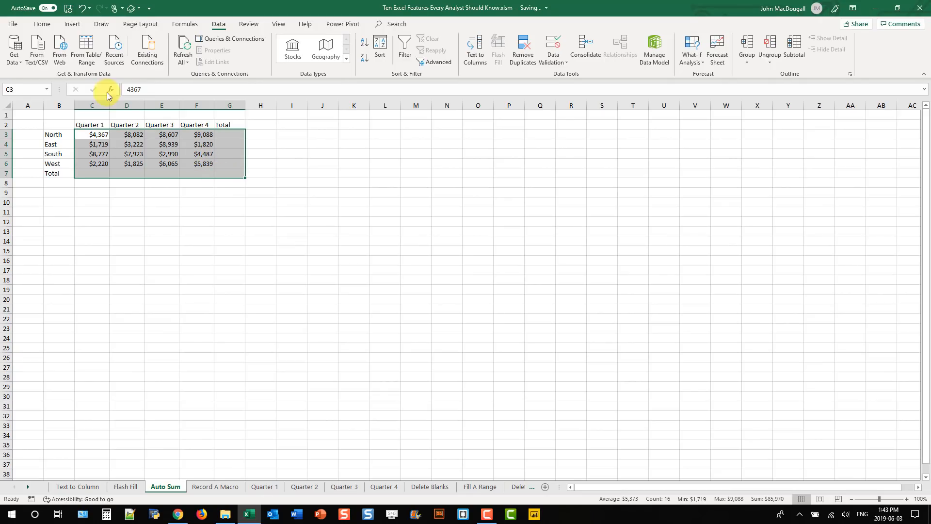
{"action": "left_click", "coordinate": [45, 23]}
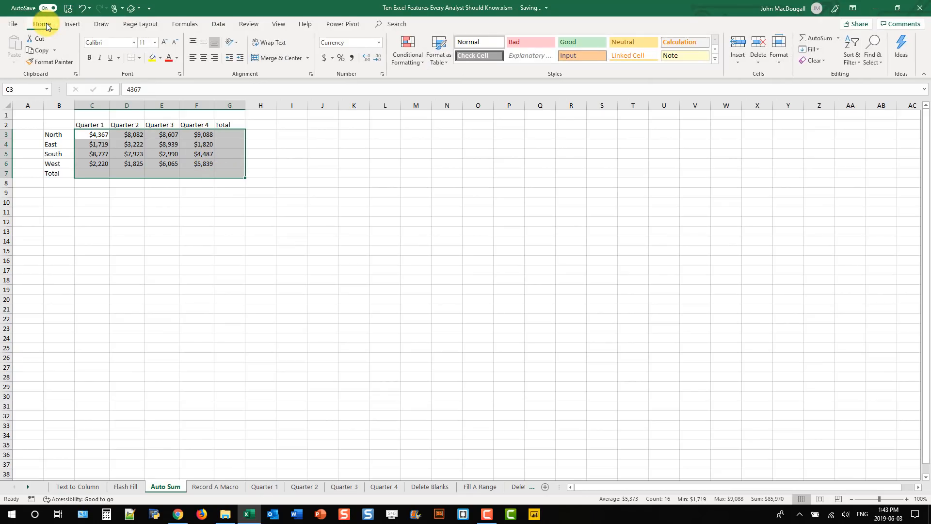
{"action": "left_click", "coordinate": [818, 39]}
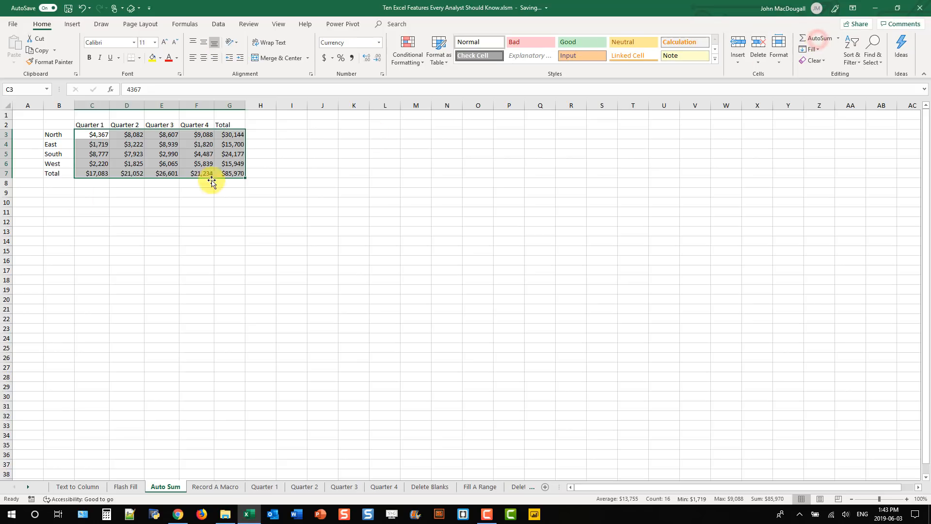
Examine the SUM formulas in the Quarter 2 total D7 and the East total G4.
{"action": "left_click", "coordinate": [118, 174]}
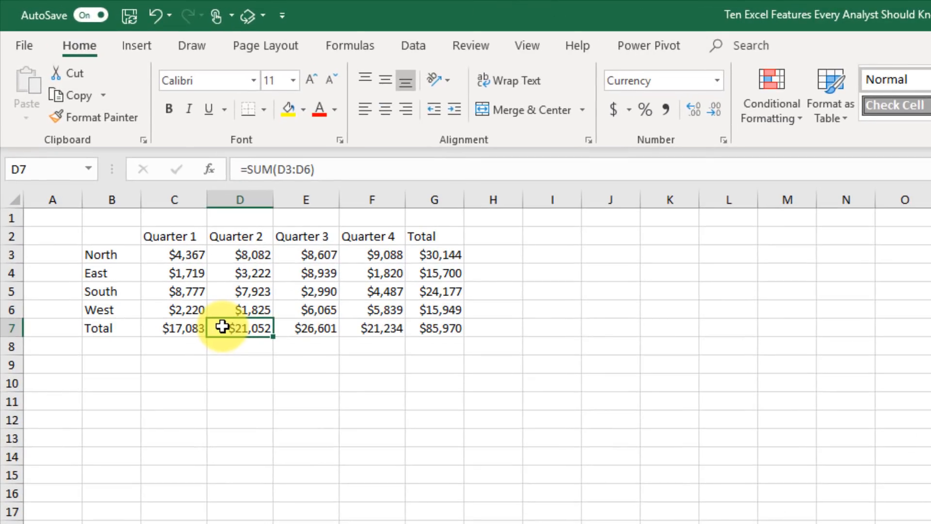
{"action": "double_click", "coordinate": [222, 326]}
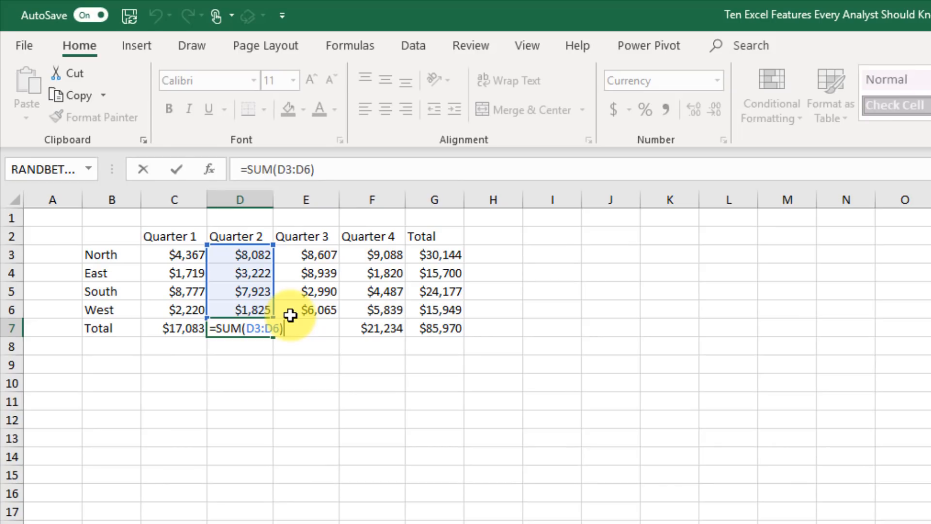
{"action": "key", "text": "Return"}
{"action": "left_click", "coordinate": [249, 328]}
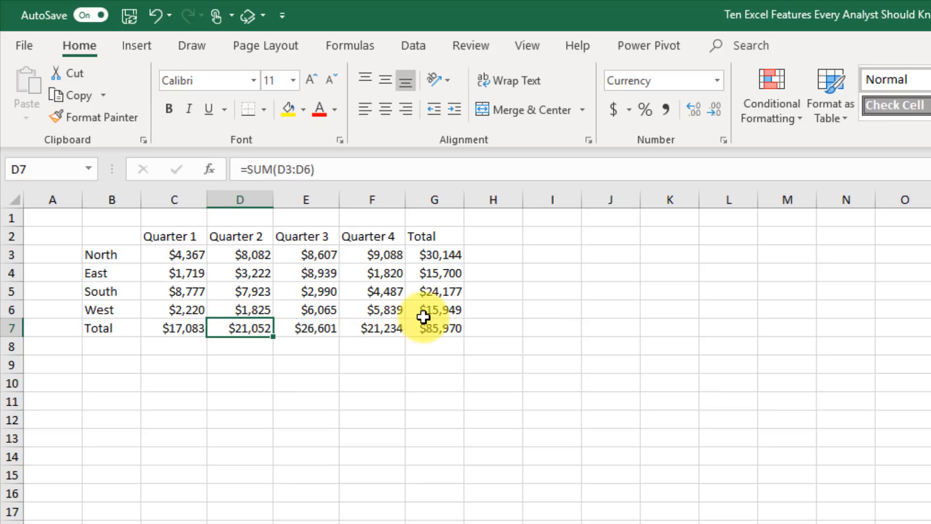
{"action": "left_click", "coordinate": [445, 273]}
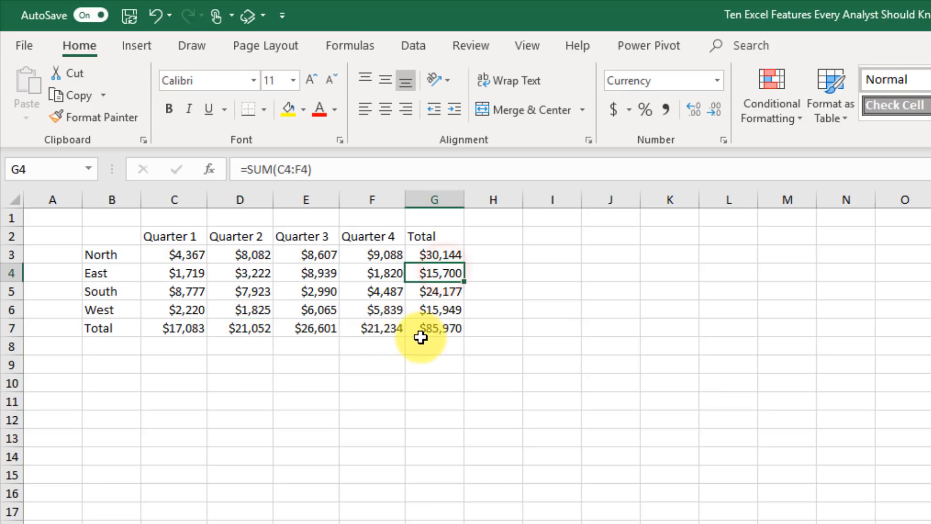
{"action": "key", "text": "F2"}
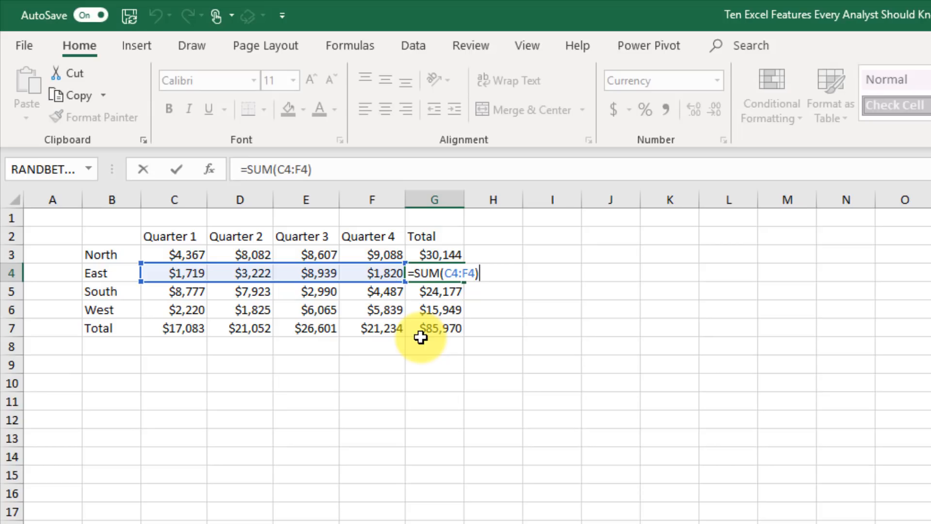
{"action": "key", "text": "Return"}
Clear the totals in column G and row 7, and apply AutoSum to C3:G7 again.
{"action": "left_click_drag", "start_coordinate": [435, 253], "coordinate": [437, 333]}
{"action": "key", "text": "Delete"}
{"action": "left_click_drag", "start_coordinate": [177, 330], "coordinate": [431, 340]}
{"action": "key", "text": "Delete"}
{"action": "left_click_drag", "start_coordinate": [177, 258], "coordinate": [435, 333]}
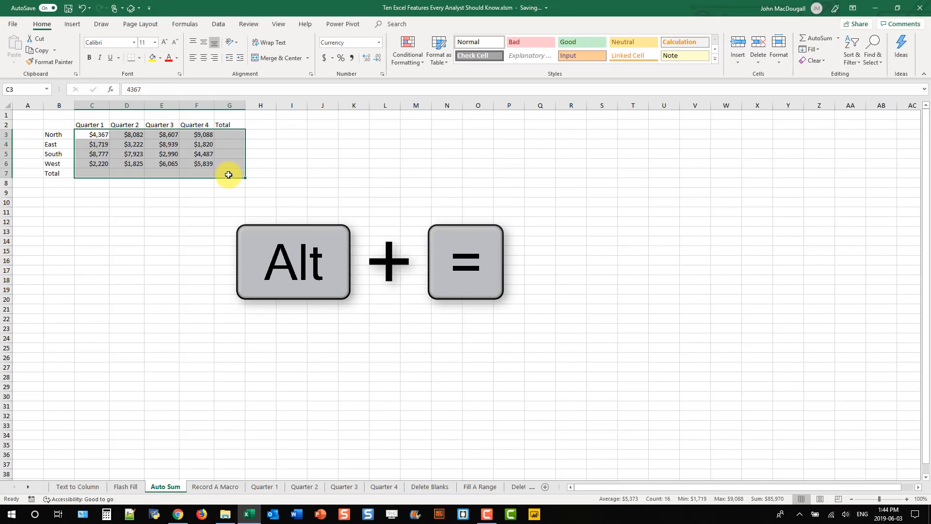
{"action": "key", "text": "alt+equal"}
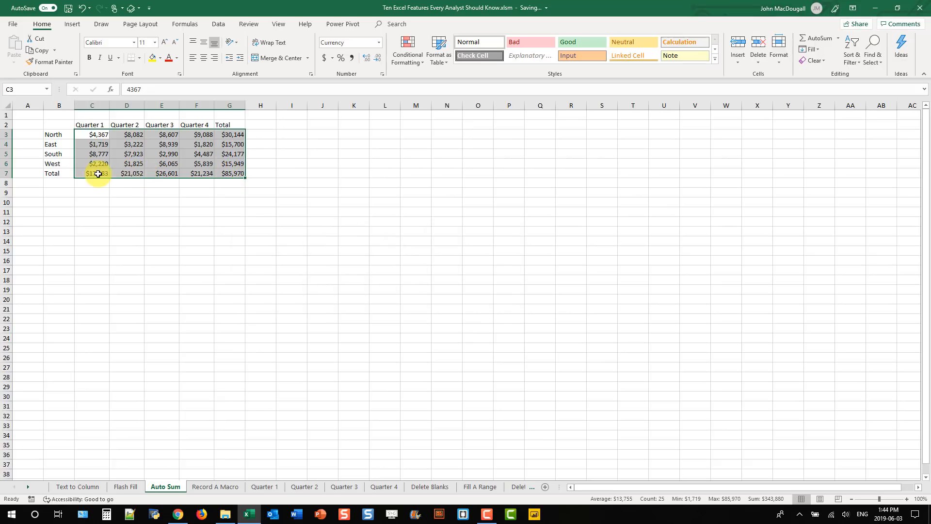
Clear the totals from C7:G7 and G3:G6.
{"action": "left_click_drag", "start_coordinate": [97, 173], "coordinate": [225, 173]}
{"action": "key", "text": "Delete"}
{"action": "left_click_drag", "start_coordinate": [230, 135], "coordinate": [235, 165]}
{"action": "key", "text": "Delete"}
Apply the Max option of AutoSum to C3:G7 for every quarter and region.
{"action": "left_click_drag", "start_coordinate": [92, 136], "coordinate": [228, 174]}
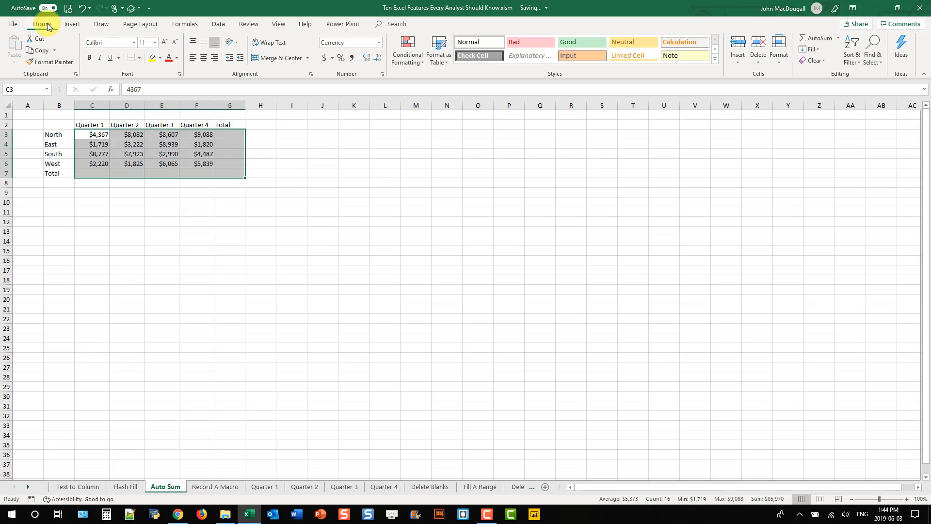
{"action": "left_click", "coordinate": [838, 39]}
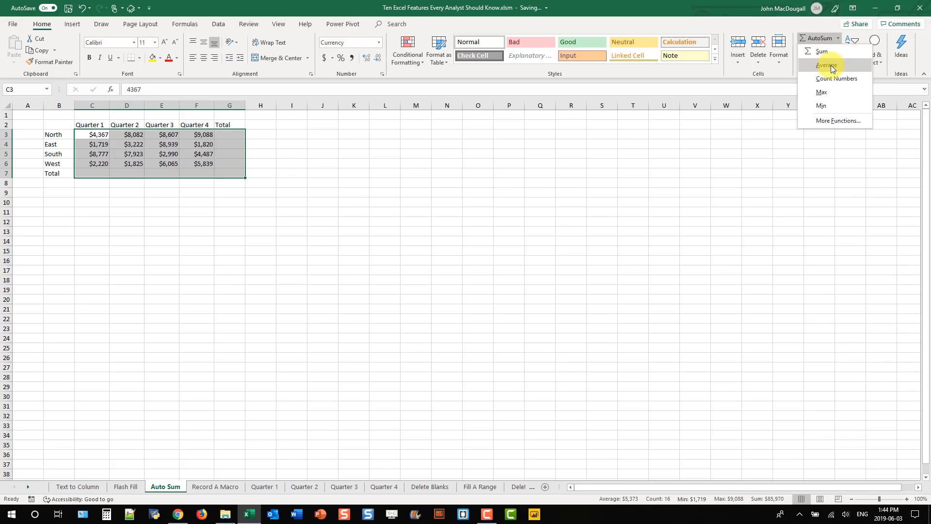
{"action": "left_click", "coordinate": [828, 92]}
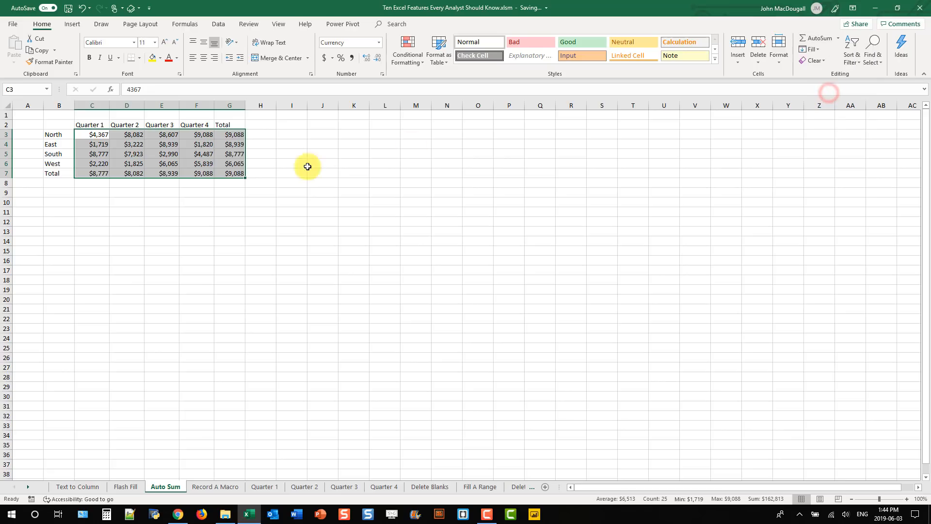
Examine the MAX formulas in the Quarter 2 cell D7 and the South cell G5.
{"action": "left_click", "coordinate": [136, 173]}
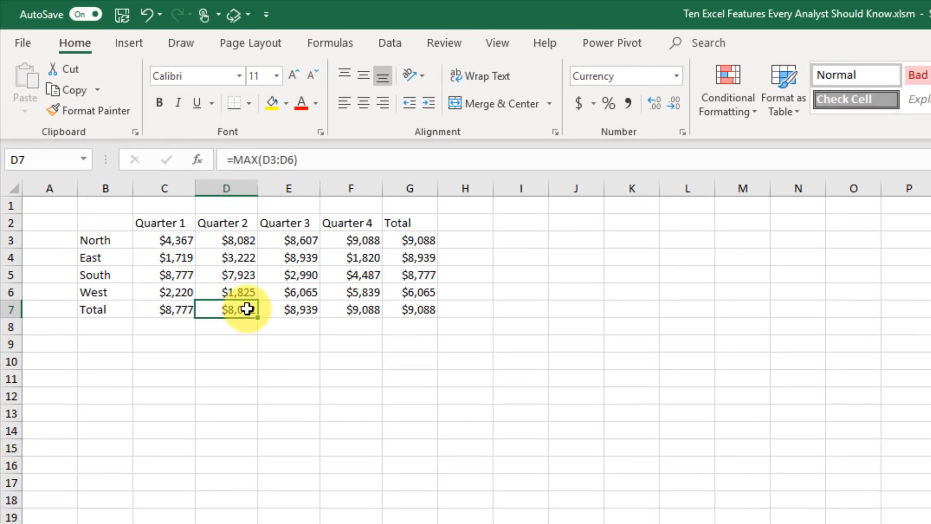
{"action": "double_click", "coordinate": [240, 307]}
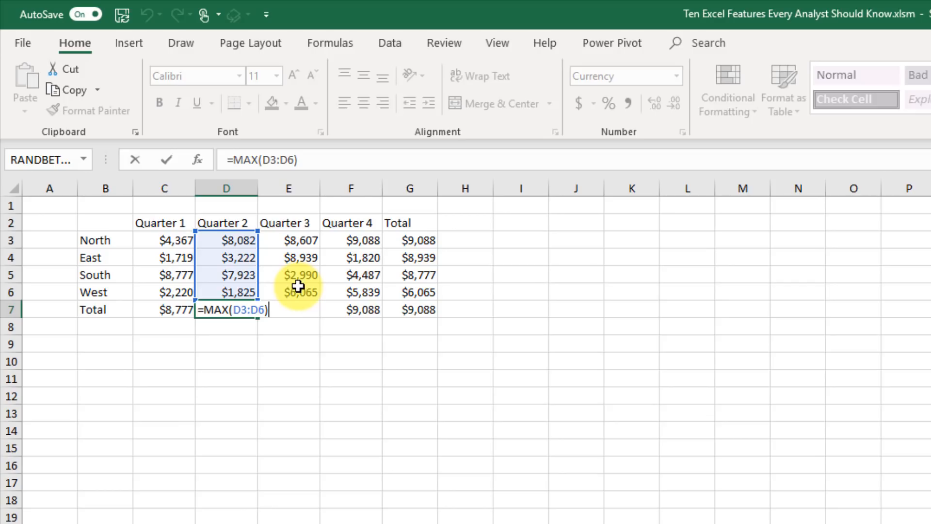
{"action": "key", "text": "ctrl+Return"}
{"action": "left_click", "coordinate": [411, 270]}
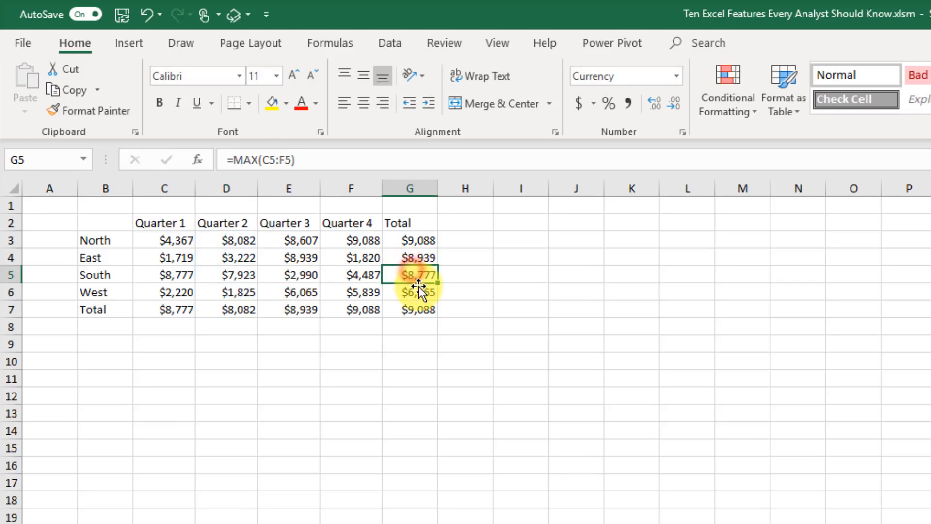
Check the cell range referenced by the MAX formula in the South row's Total cell G5.
{"action": "key", "text": "F2"}
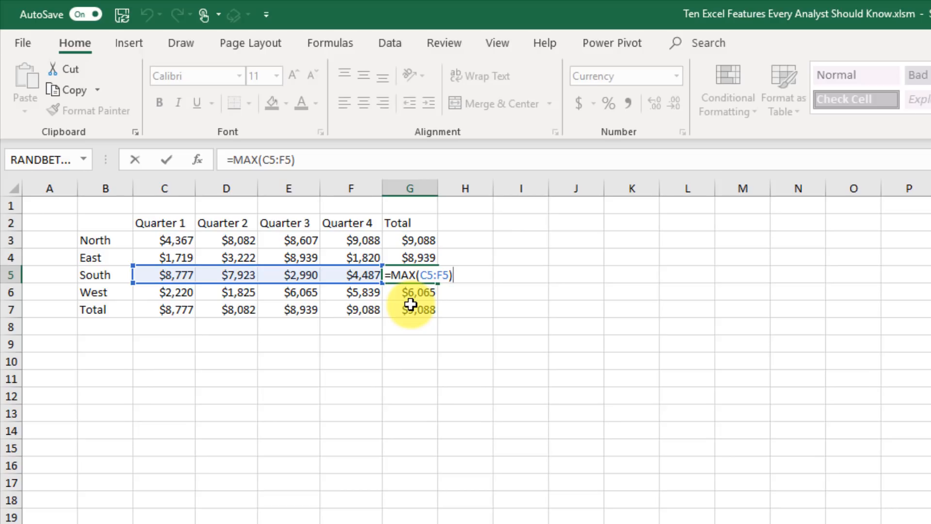
{"action": "key", "text": "Return"}
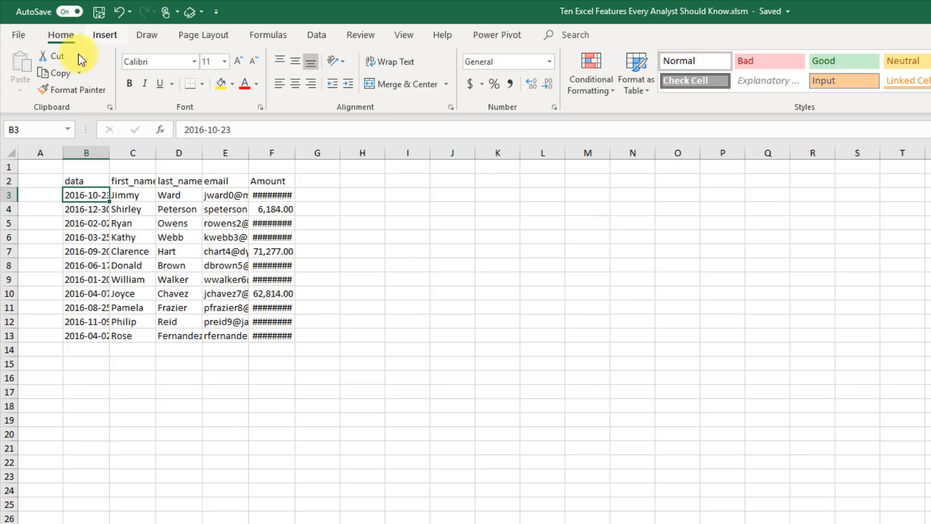
Customize the ribbon to show the Developer tab.
{"action": "right_click", "coordinate": [110, 58]}
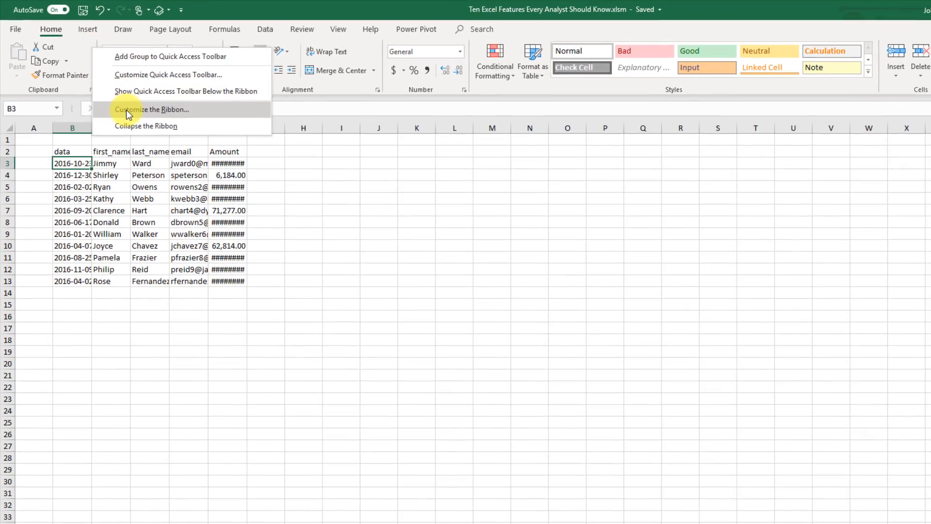
{"action": "left_click", "coordinate": [150, 130]}
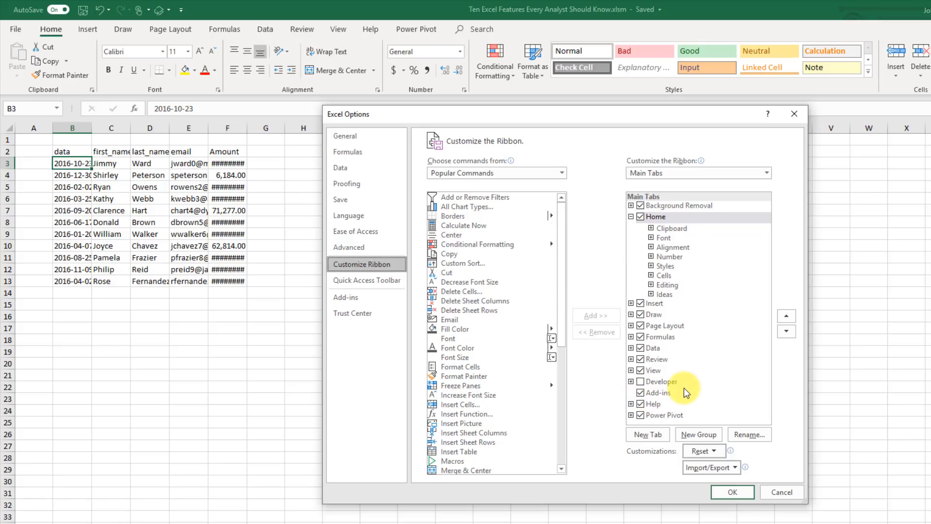
{"action": "left_click", "coordinate": [641, 383]}
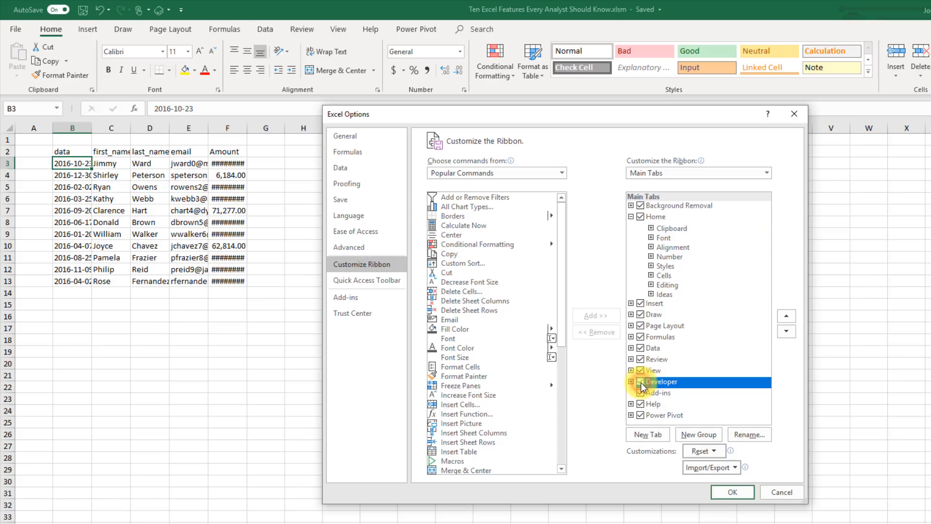
{"action": "left_click", "coordinate": [732, 492]}
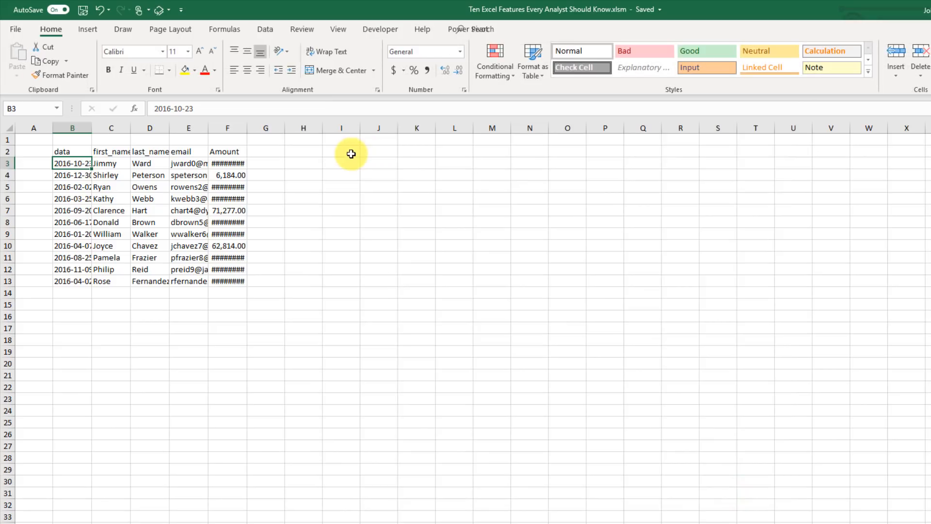
Record a macro named Macro1 in this workbook that autofits all columns and selects cell A1.
{"action": "left_click", "coordinate": [373, 31]}
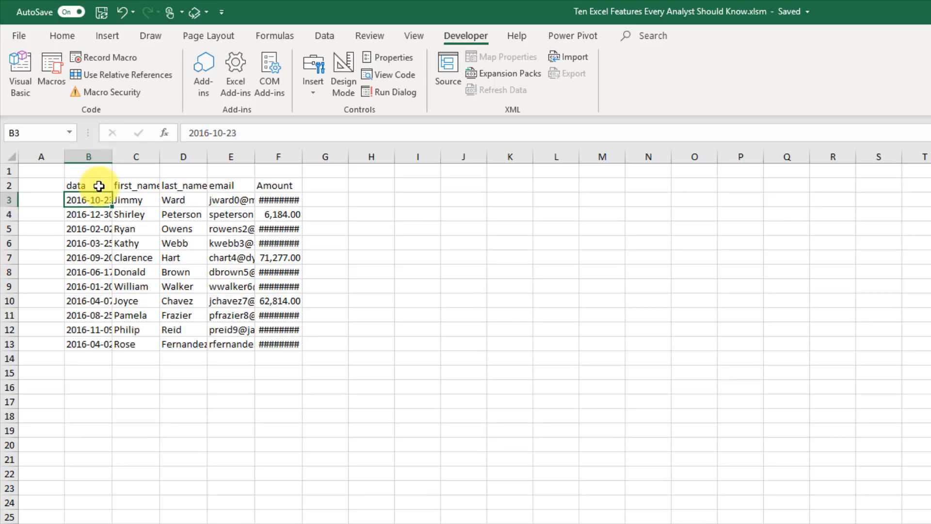
{"action": "left_click", "coordinate": [121, 56]}
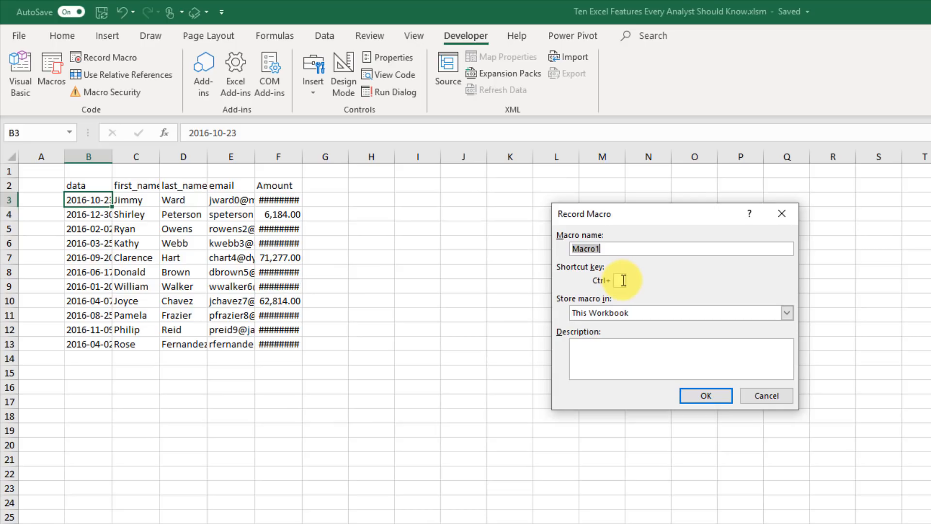
{"action": "left_click", "coordinate": [695, 397]}
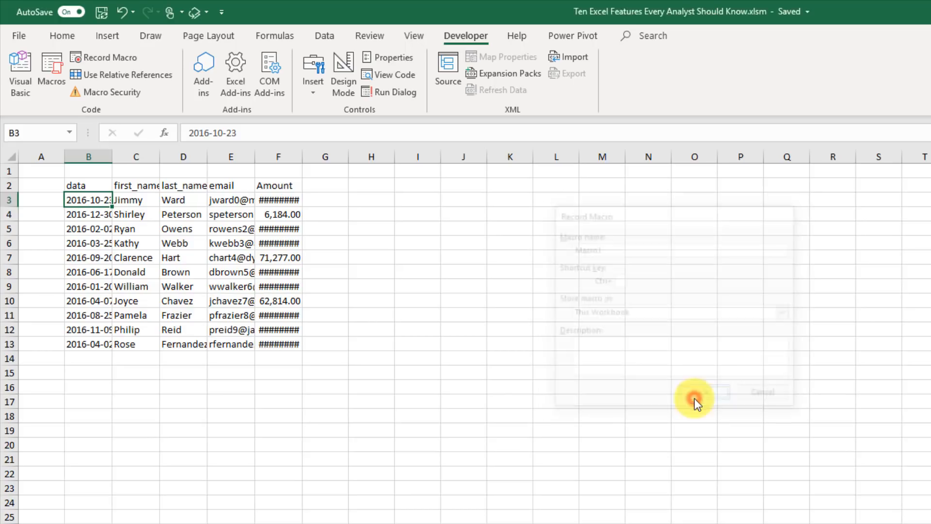
{"action": "left_click", "coordinate": [11, 159]}
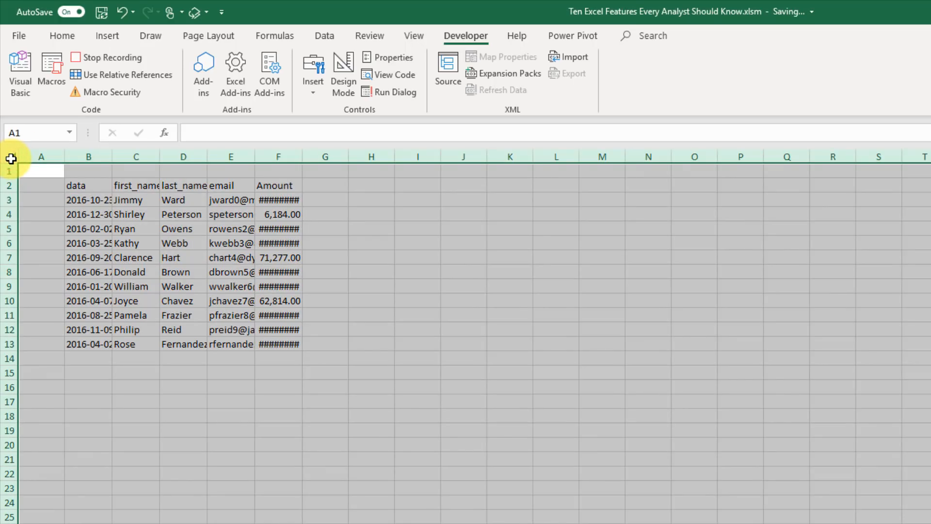
{"action": "double_click", "coordinate": [111, 156]}
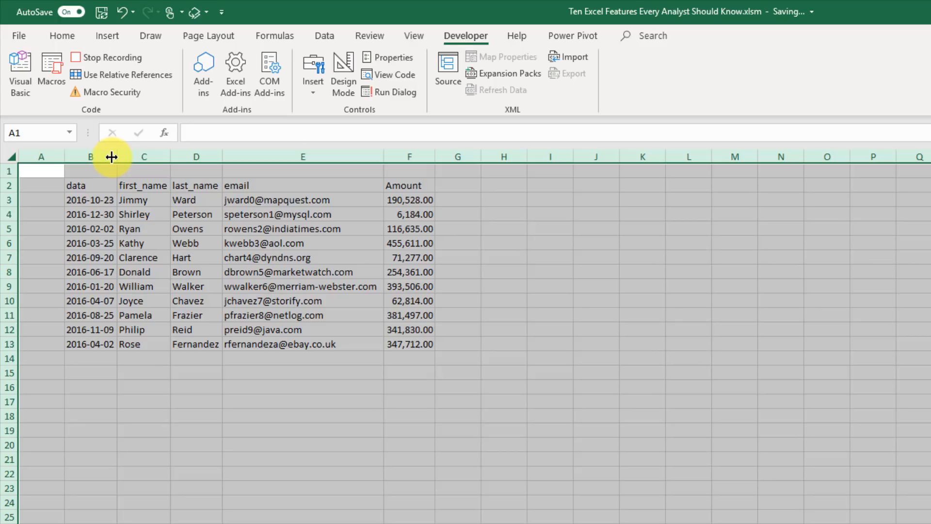
{"action": "left_click", "coordinate": [53, 173]}
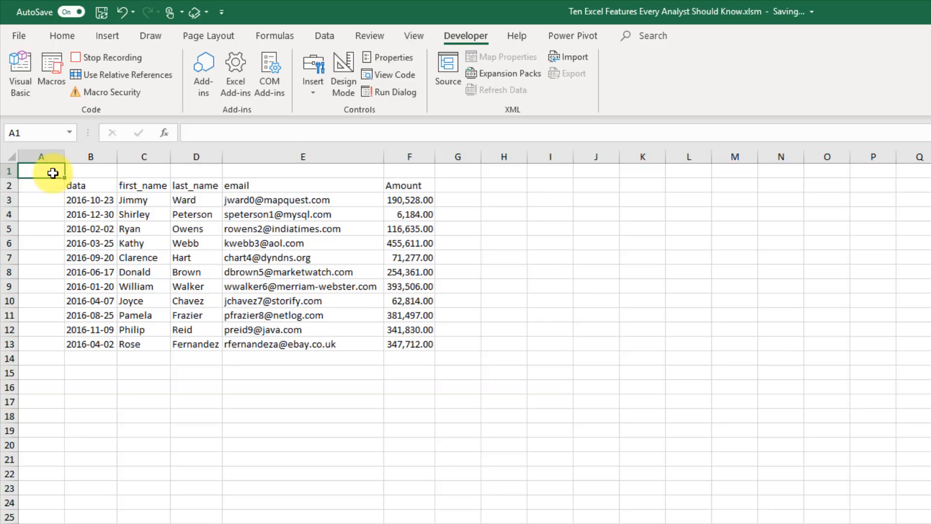
{"action": "left_click", "coordinate": [123, 56]}
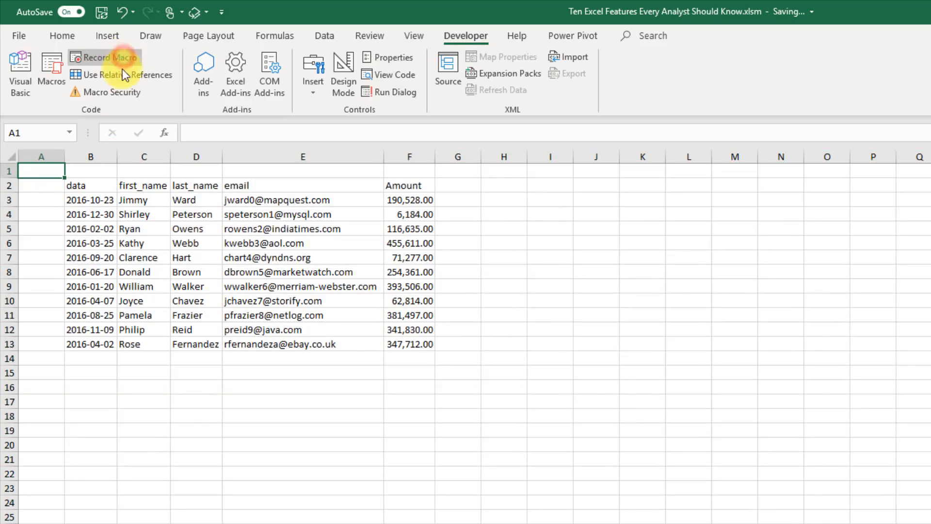
Narrow columns B through F so their contents are cut off, and run Macro1 to autofit them.
{"action": "left_click_drag", "start_coordinate": [91, 156], "coordinate": [249, 160]}
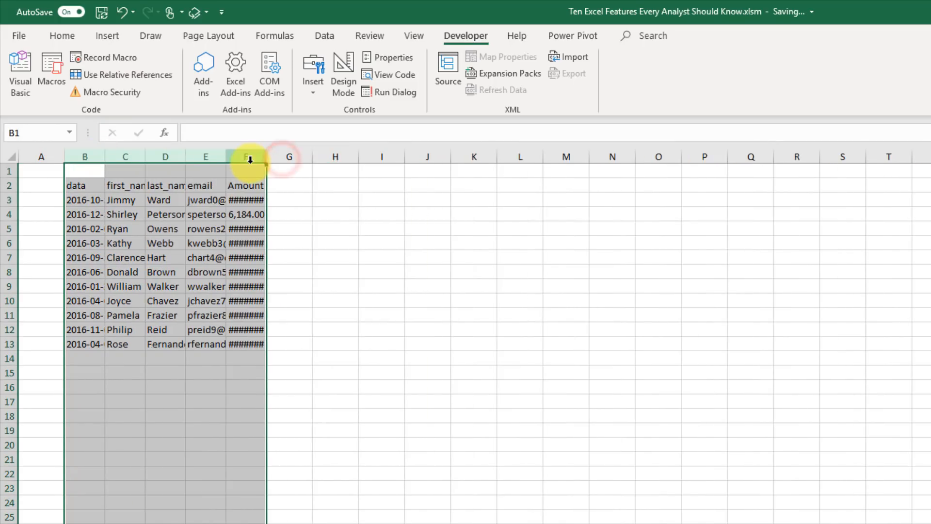
{"action": "left_click", "coordinate": [138, 194]}
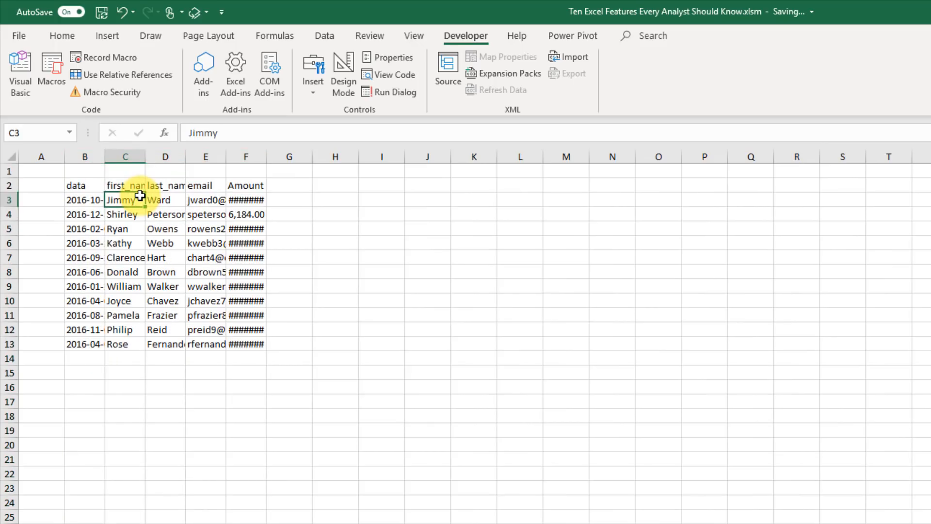
{"action": "left_click", "coordinate": [51, 71]}
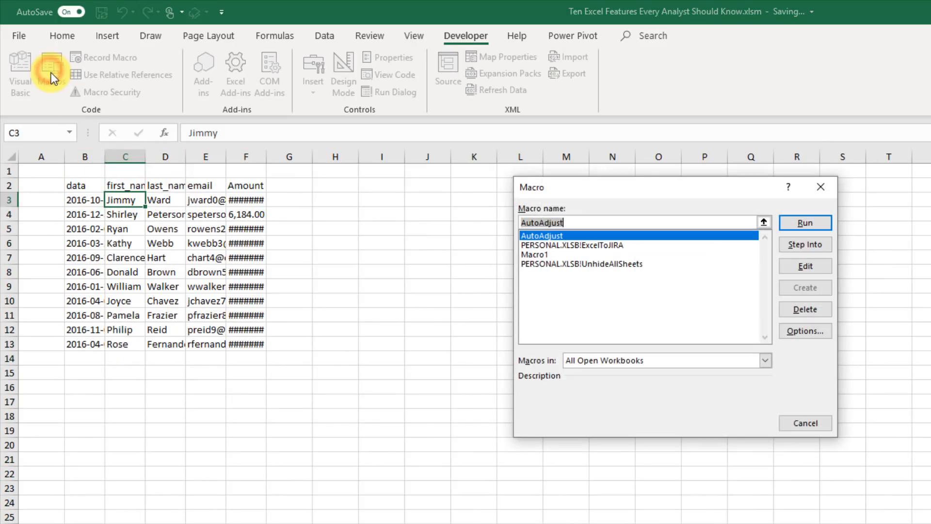
{"action": "left_click", "coordinate": [553, 254]}
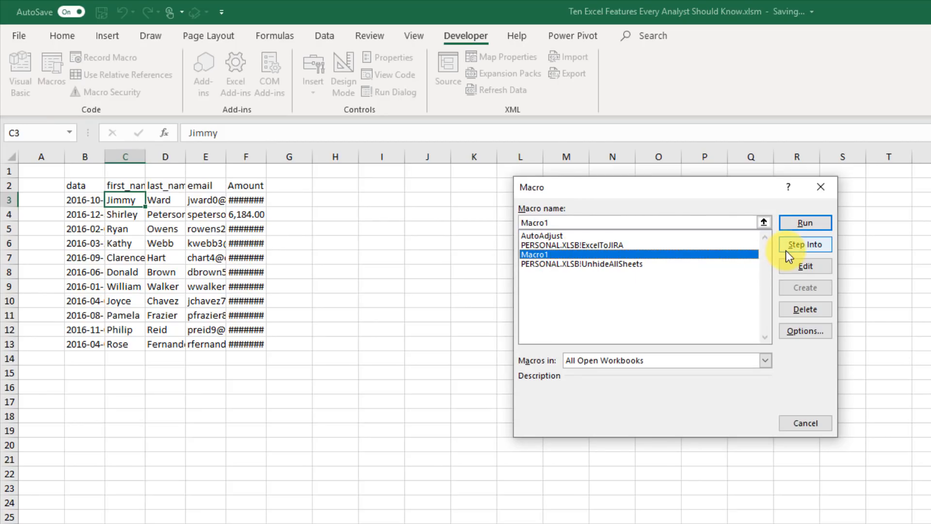
{"action": "left_click", "coordinate": [799, 222]}
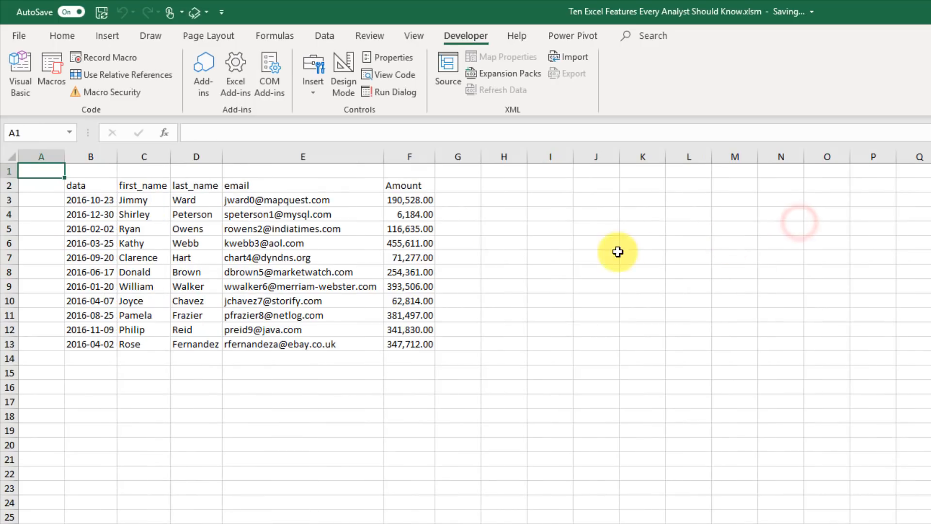
Open the Visual Basic editor and review the recorded Macro1 code in Module2.
{"action": "left_click", "coordinate": [254, 233]}
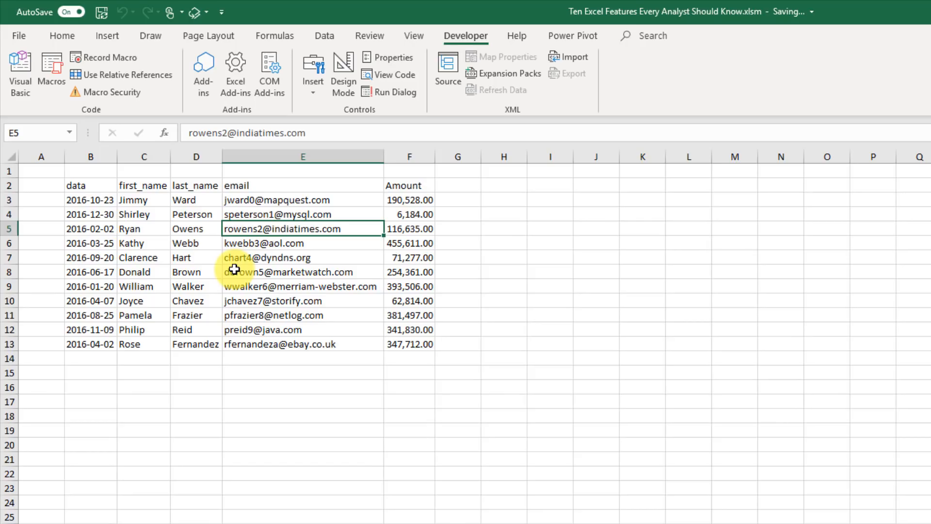
{"action": "left_click", "coordinate": [18, 69]}
{"action": "left_click", "coordinate": [52, 304]}
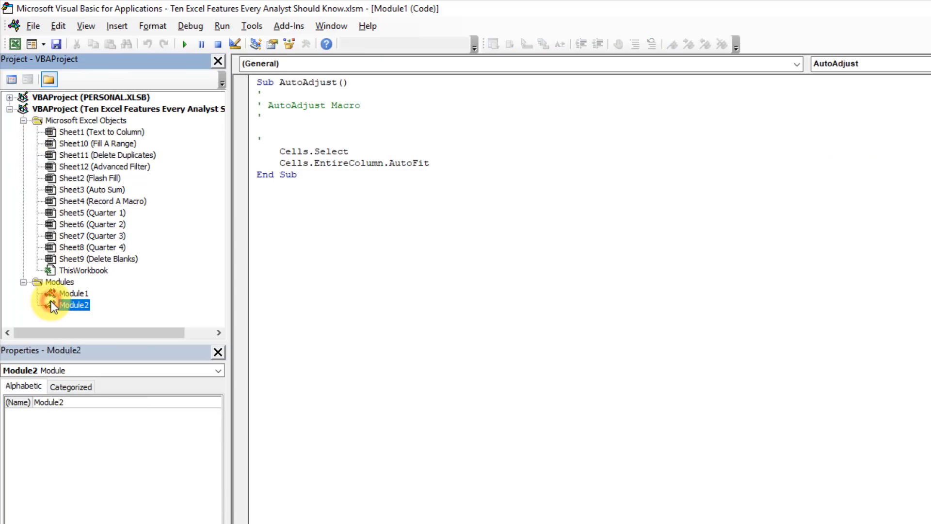
{"action": "double_click", "coordinate": [52, 304]}
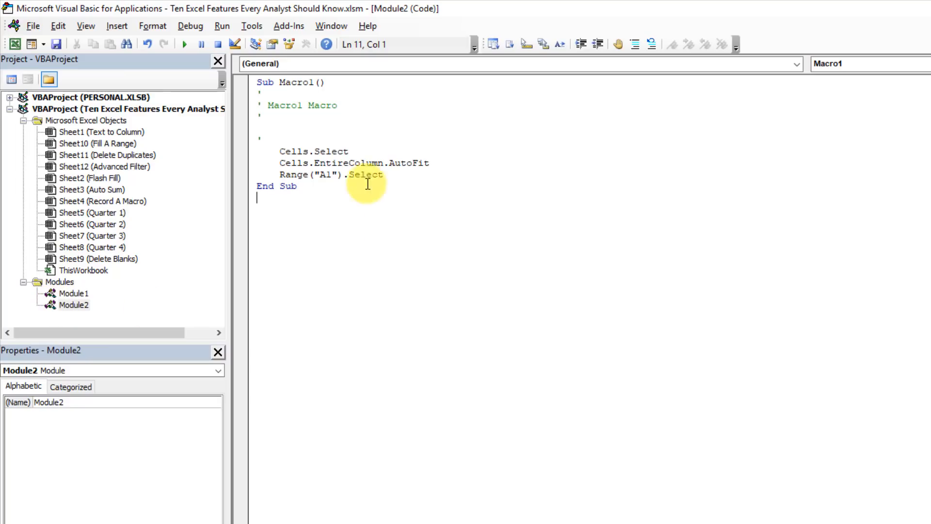
{"action": "left_click", "coordinate": [386, 173]}
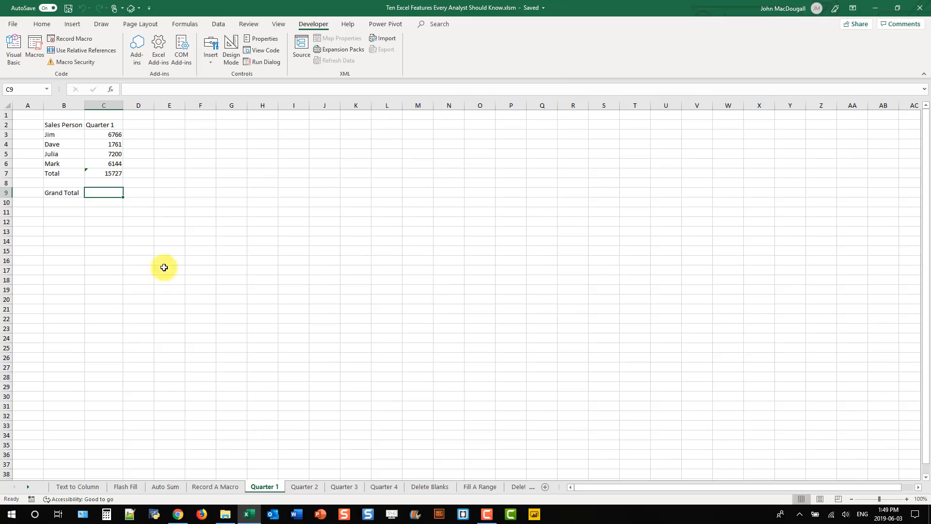
Compare the table layouts on the Quarter 1, Quarter 2, Quarter 3 and Quarter 4 sheets.
{"action": "left_click", "coordinate": [305, 487]}
{"action": "left_click", "coordinate": [265, 486]}
{"action": "left_click", "coordinate": [311, 486]}
{"action": "left_click", "coordinate": [343, 487]}
{"action": "left_click", "coordinate": [368, 487]}
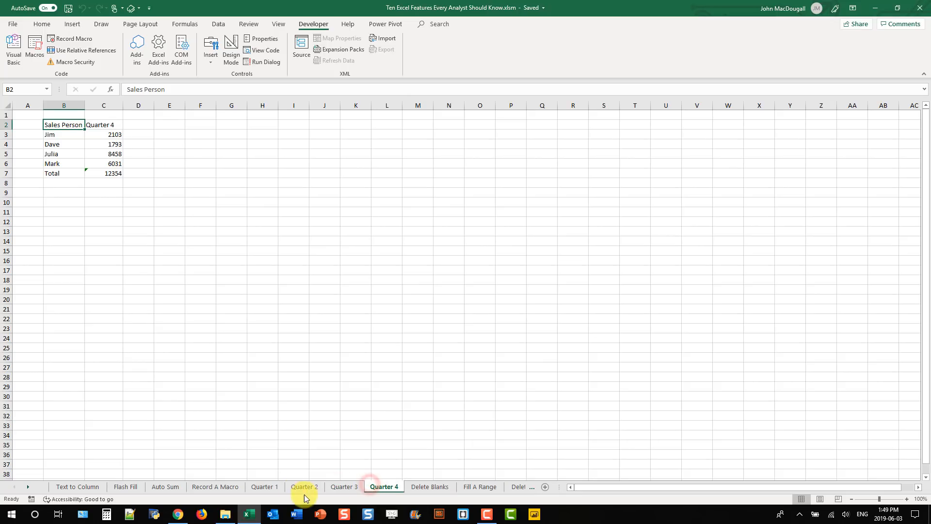
Group the Quarter 1 through Quarter 4 sheets, keeping Quarter 1 as the active sheet.
{"action": "left_click", "coordinate": [273, 488]}
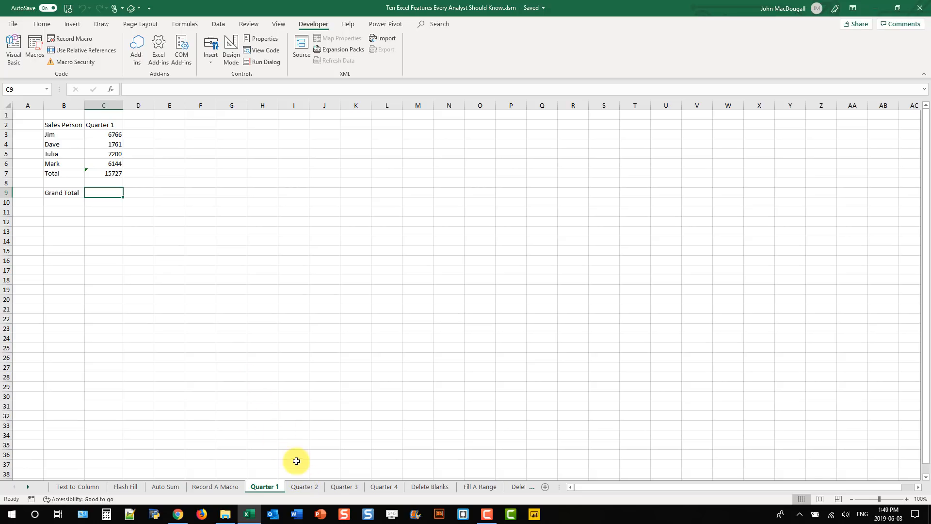
{"action": "key", "text": "shift"}
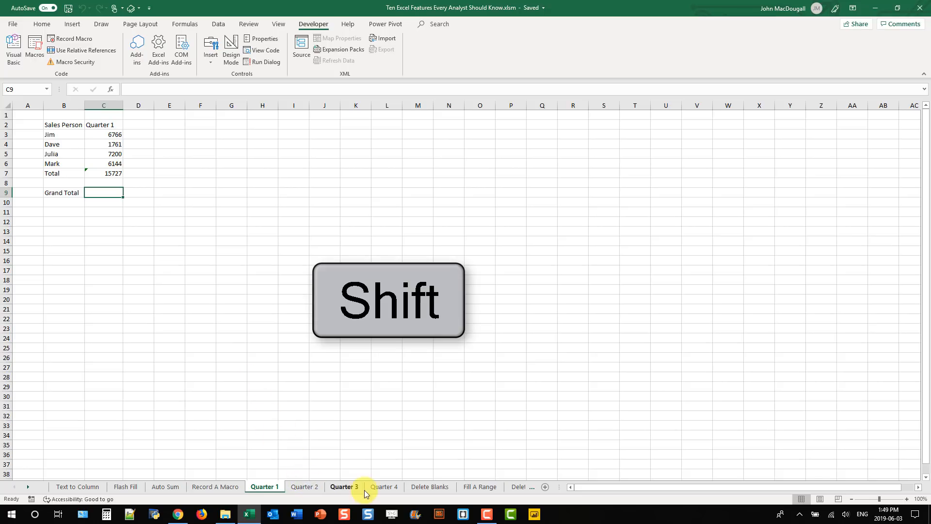
{"action": "left_click", "coordinate": [383, 486], "text": "shift"}
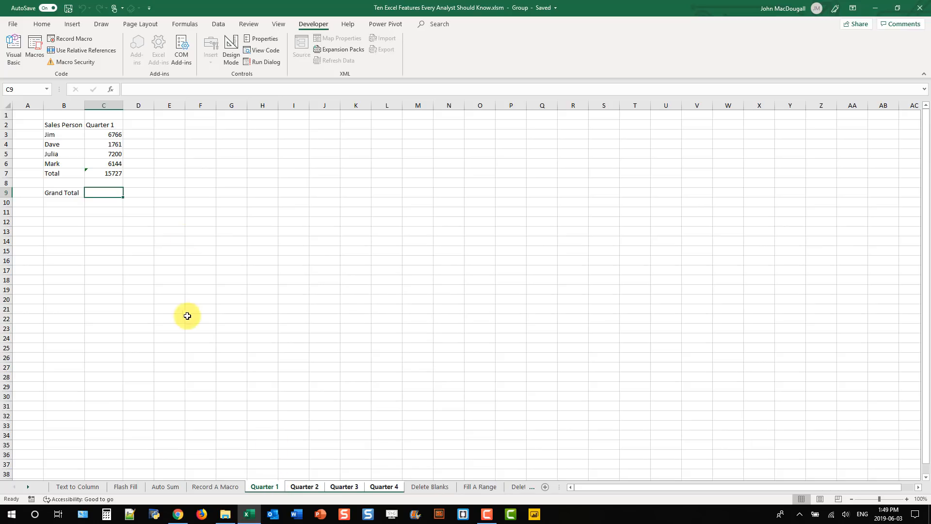
Apply All Borders to the sales table B2:C7 across the grouped quarter sheets.
{"action": "left_click_drag", "start_coordinate": [68, 122], "coordinate": [106, 172]}
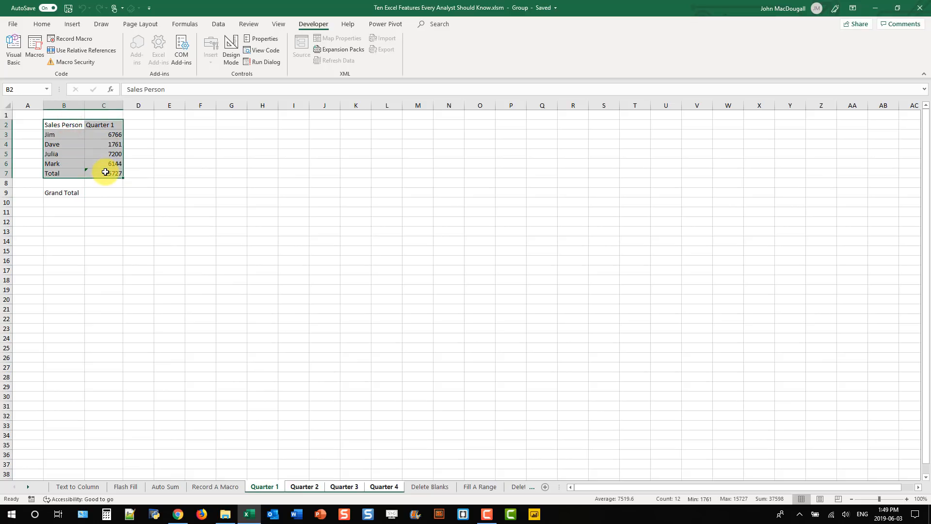
{"action": "left_click", "coordinate": [39, 25]}
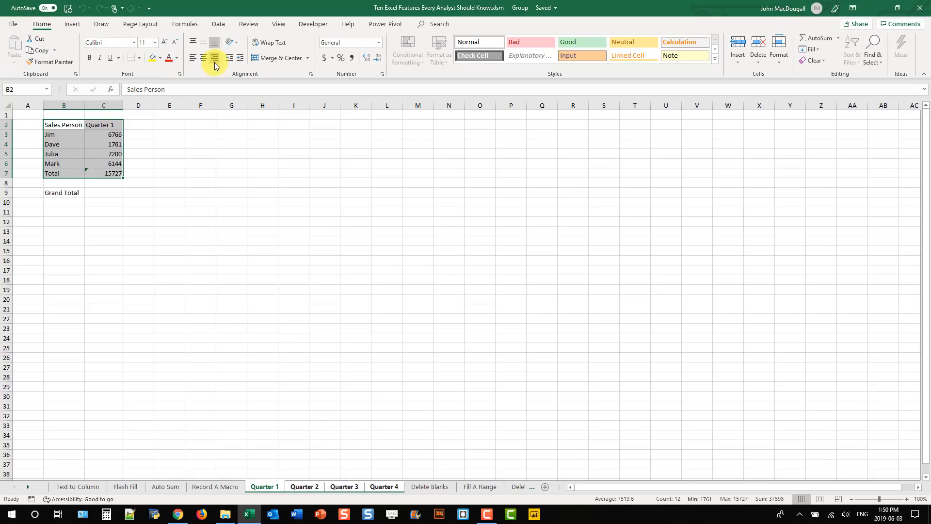
{"action": "left_click", "coordinate": [138, 57]}
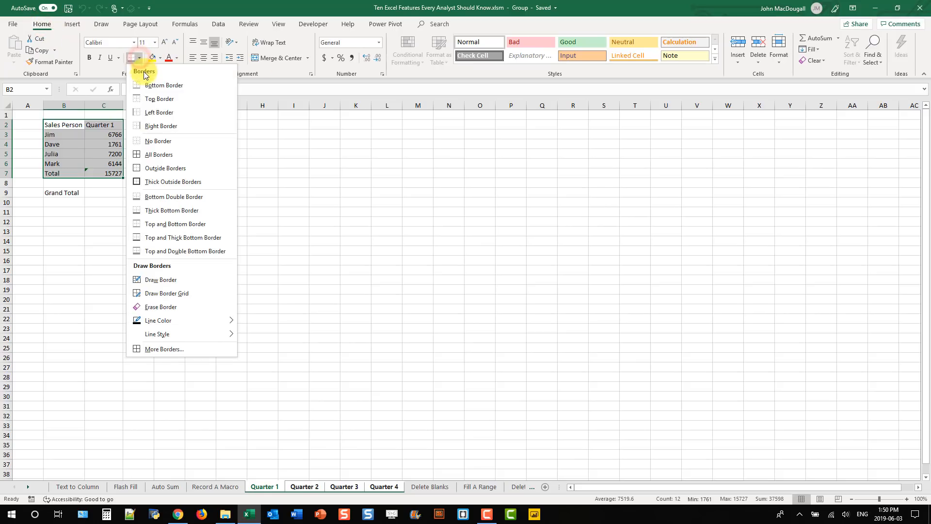
{"action": "left_click", "coordinate": [152, 154]}
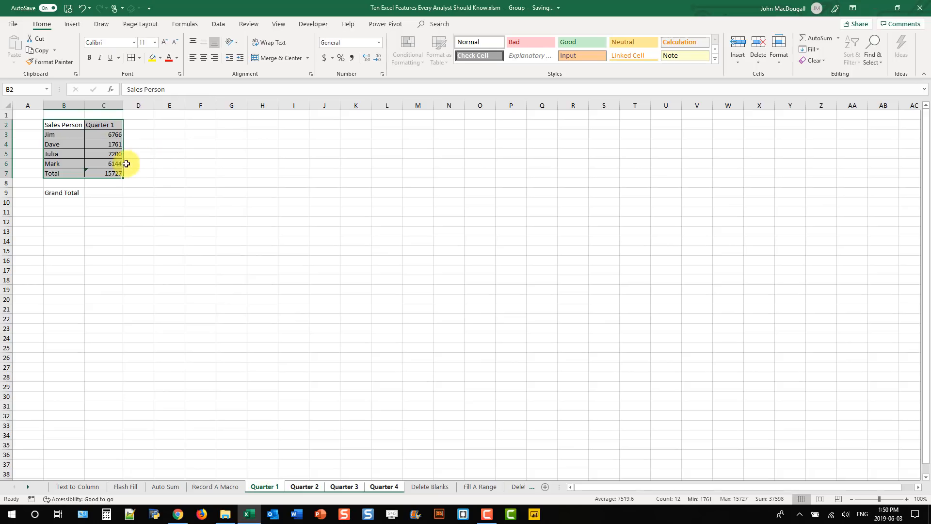
Format the sales amounts and total in C3:C7 as Currency across the grouped sheets.
{"action": "left_click_drag", "start_coordinate": [115, 134], "coordinate": [114, 172]}
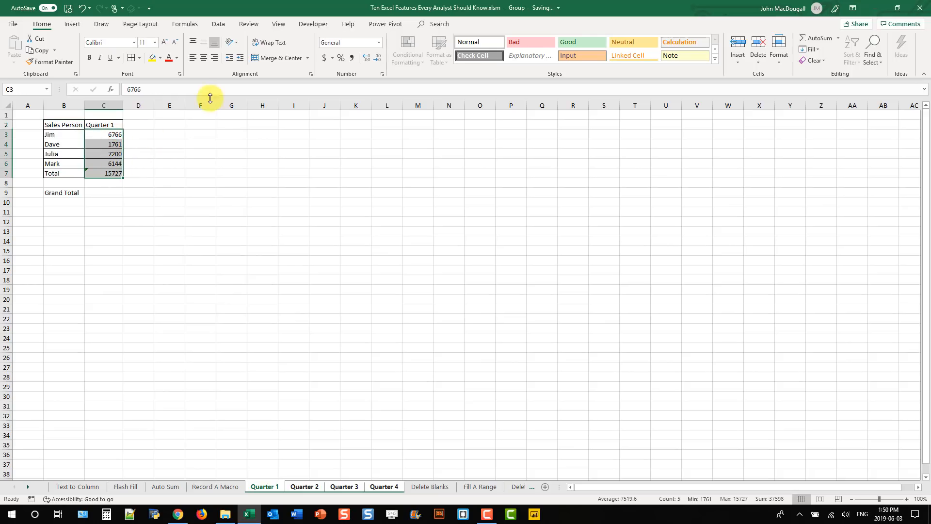
{"action": "left_click", "coordinate": [378, 42]}
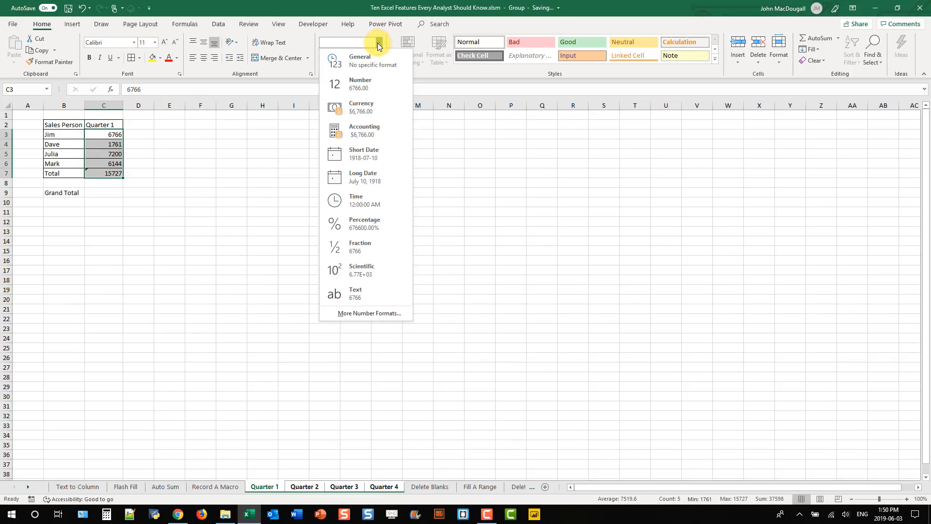
{"action": "left_click", "coordinate": [364, 107]}
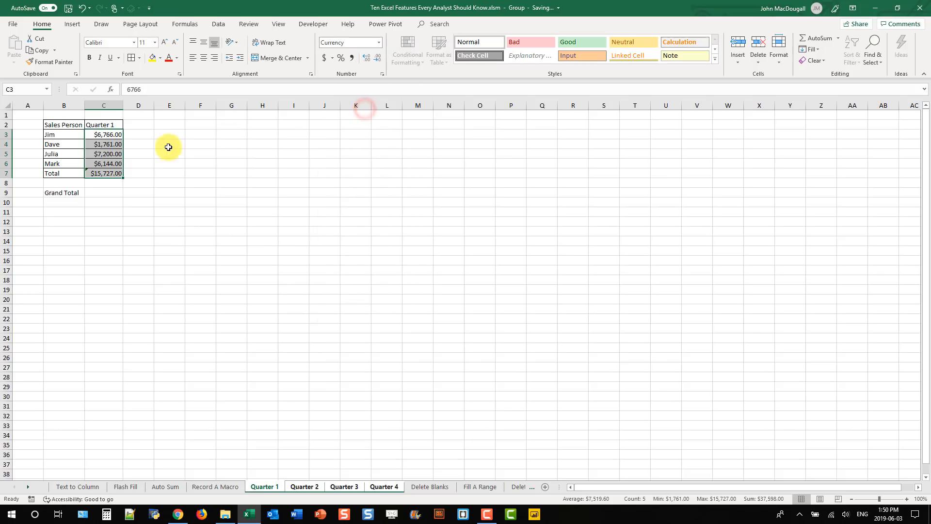
{"action": "left_click", "coordinate": [66, 144]}
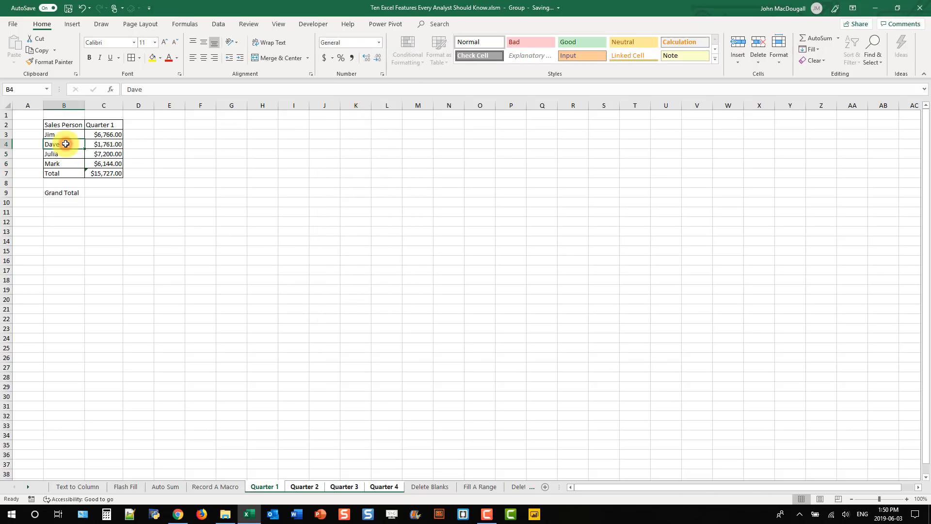
Ungroup the quarter sheets and check the formatting on the Quarter 2, Quarter 3 and Quarter 4 sheets.
{"action": "right_click", "coordinate": [268, 488]}
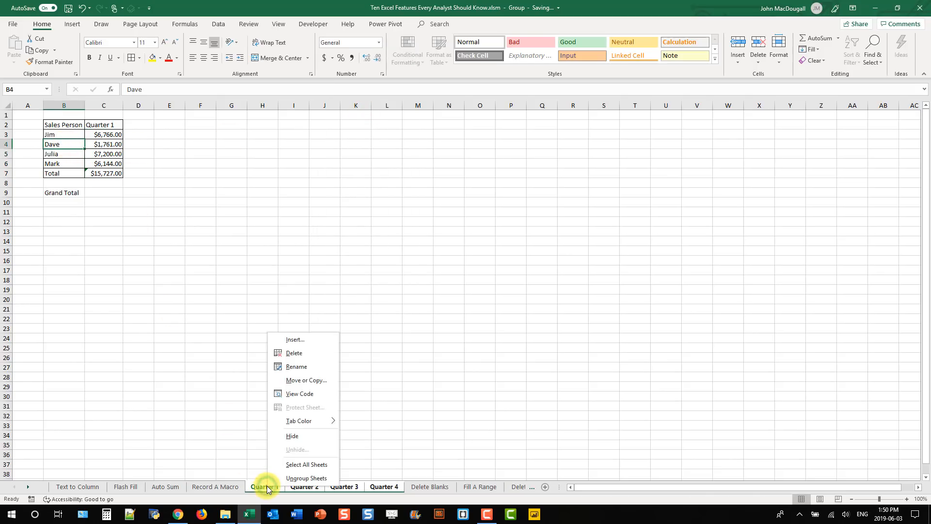
{"action": "left_click", "coordinate": [290, 478]}
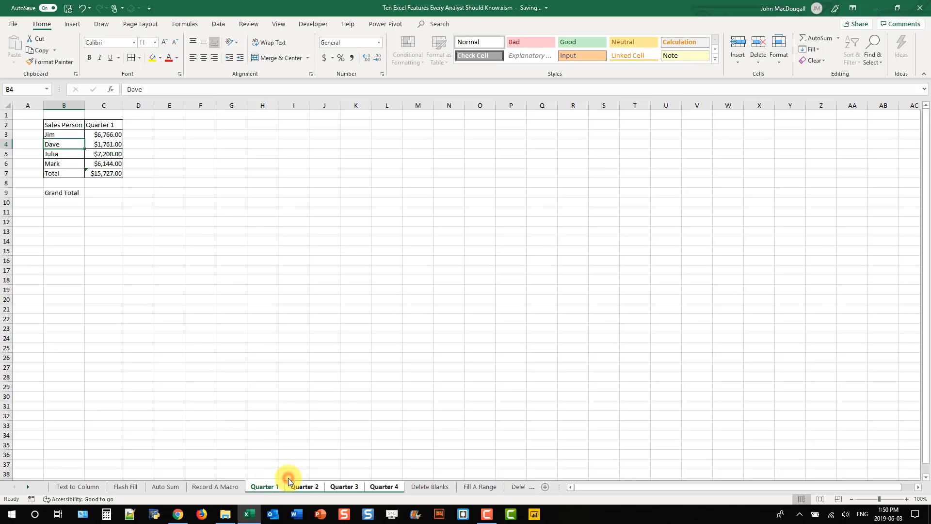
{"action": "left_click", "coordinate": [300, 487]}
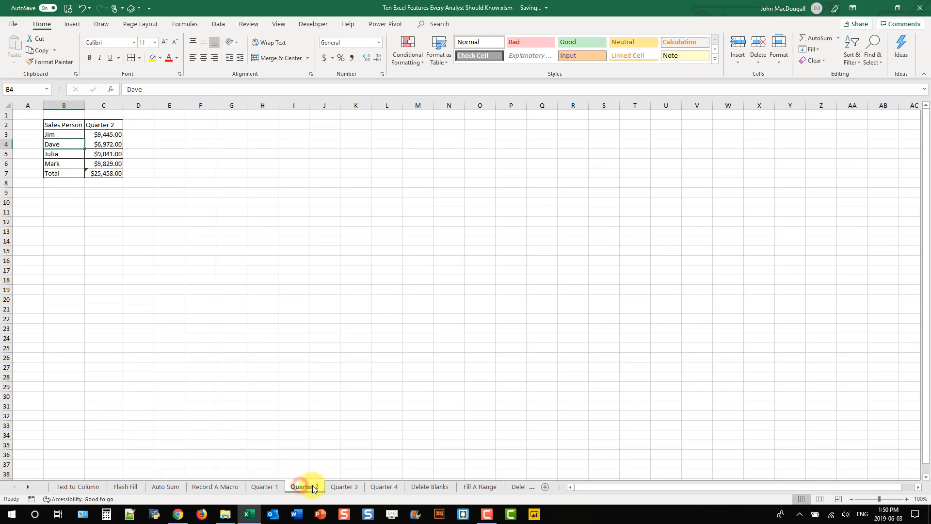
{"action": "left_click", "coordinate": [343, 487]}
{"action": "left_click", "coordinate": [383, 487]}
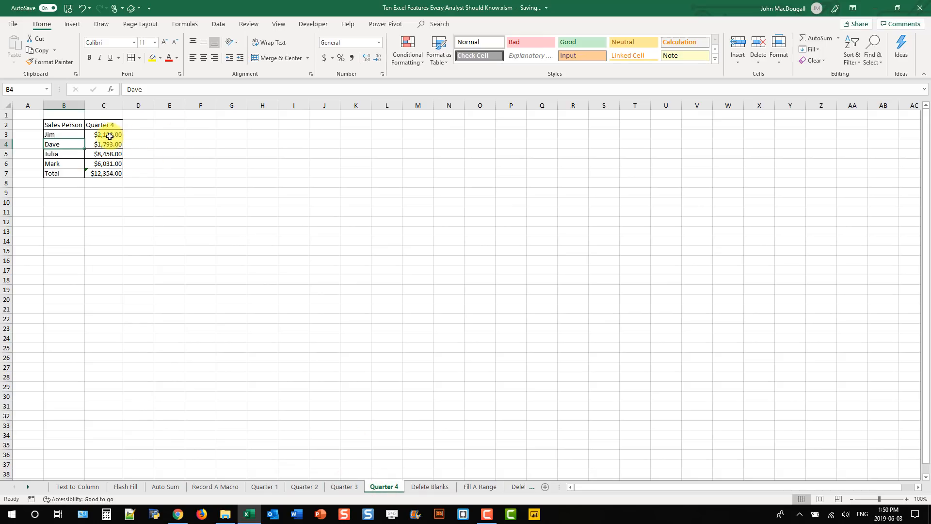
Enter a SUM formula in Grand Total cell C9 on Quarter 1, adding C7 from each of the four quarter sheets as separate arguments.
{"action": "left_click", "coordinate": [266, 487]}
{"action": "left_click", "coordinate": [110, 194]}
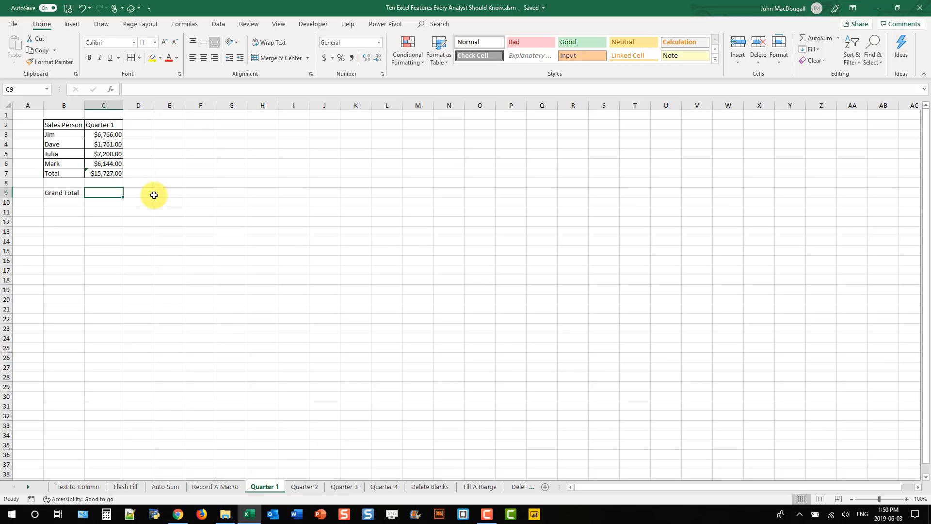
{"action": "type", "text": "=sum("}
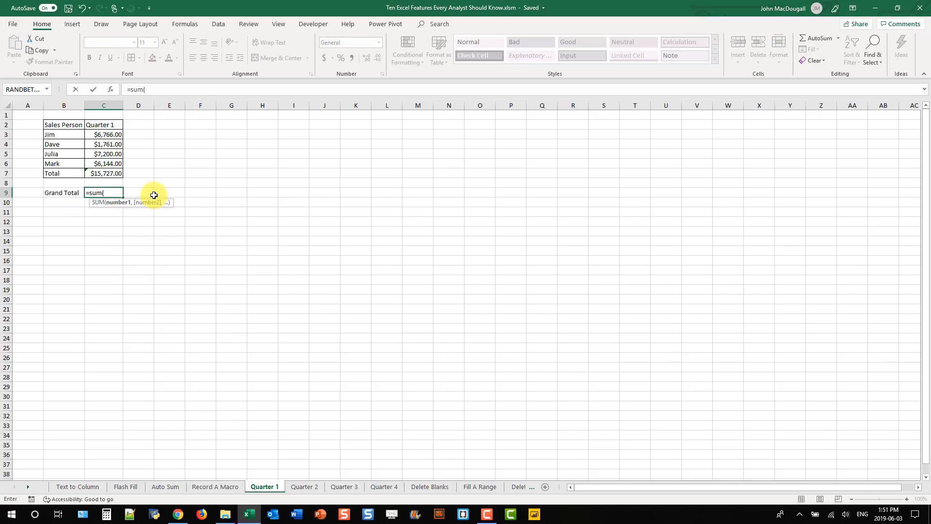
{"action": "left_click", "coordinate": [108, 172]}
{"action": "type", "text": ","}
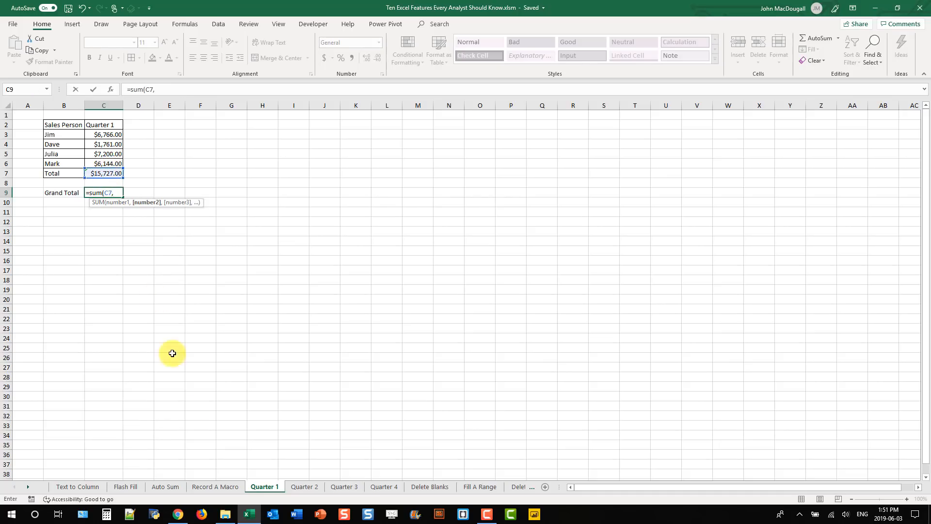
{"action": "left_click", "coordinate": [305, 488]}
{"action": "left_click", "coordinate": [109, 175]}
{"action": "type", "text": ","}
{"action": "left_click", "coordinate": [355, 487]}
{"action": "left_click", "coordinate": [107, 174]}
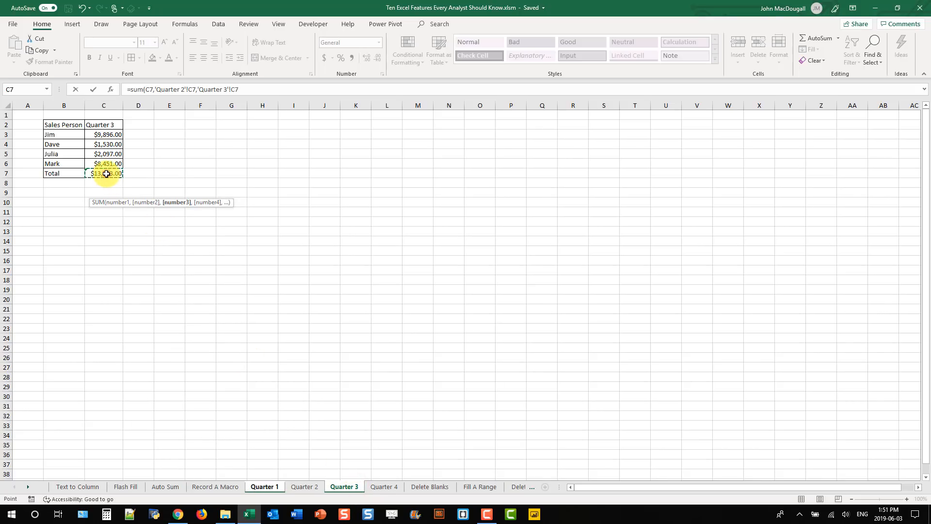
{"action": "type", "text": ","}
{"action": "left_click", "coordinate": [374, 488]}
{"action": "left_click", "coordinate": [102, 173]}
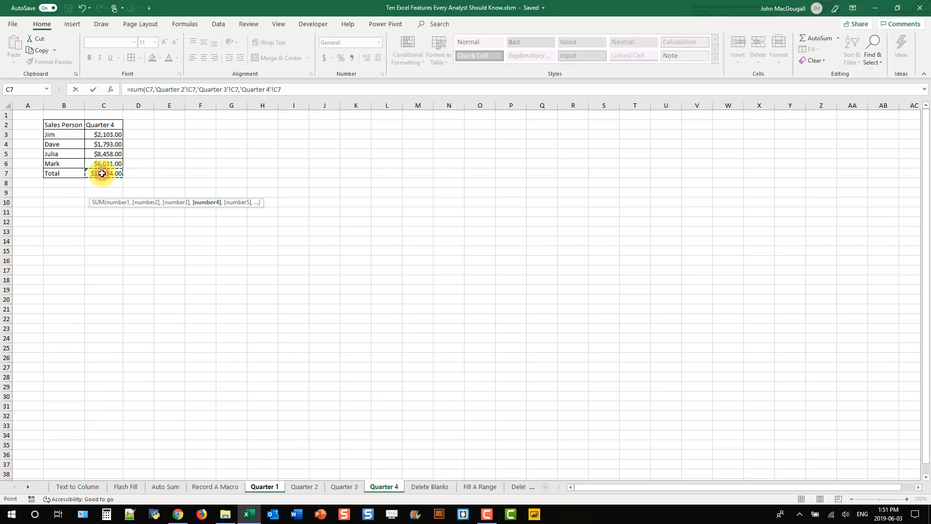
{"action": "key", "text": "Return"}
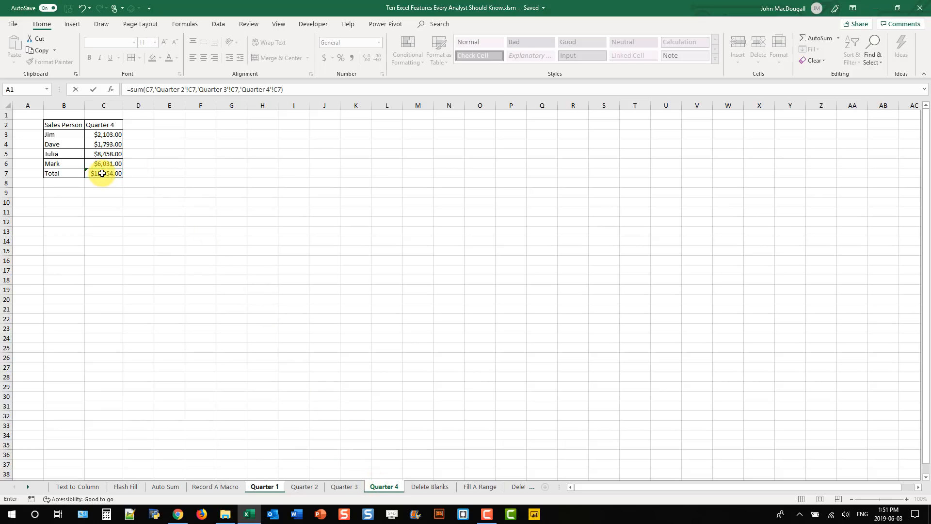
Replace the Grand Total formula in C9 with the 3D sum =SUM('Quarter 1:Quarter 4'!C7).
{"action": "left_click", "coordinate": [110, 191]}
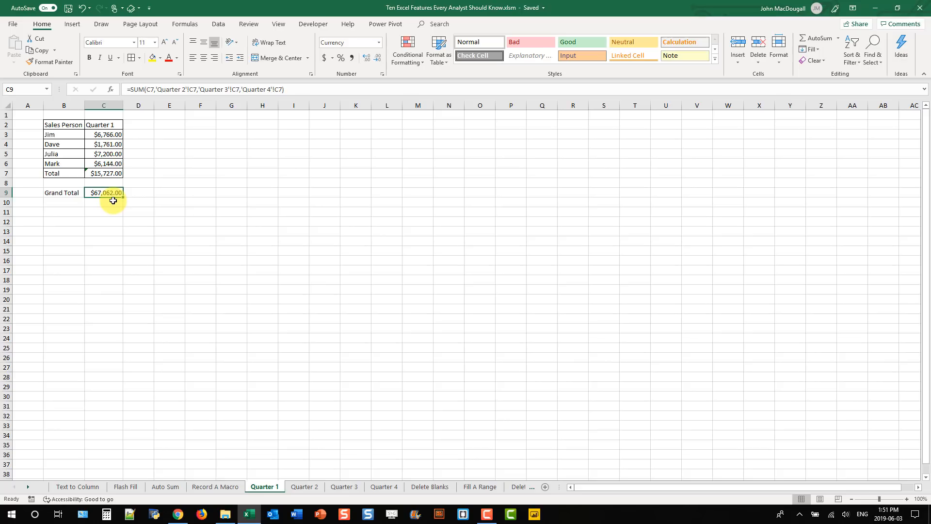
{"action": "type", "text": "=s"}
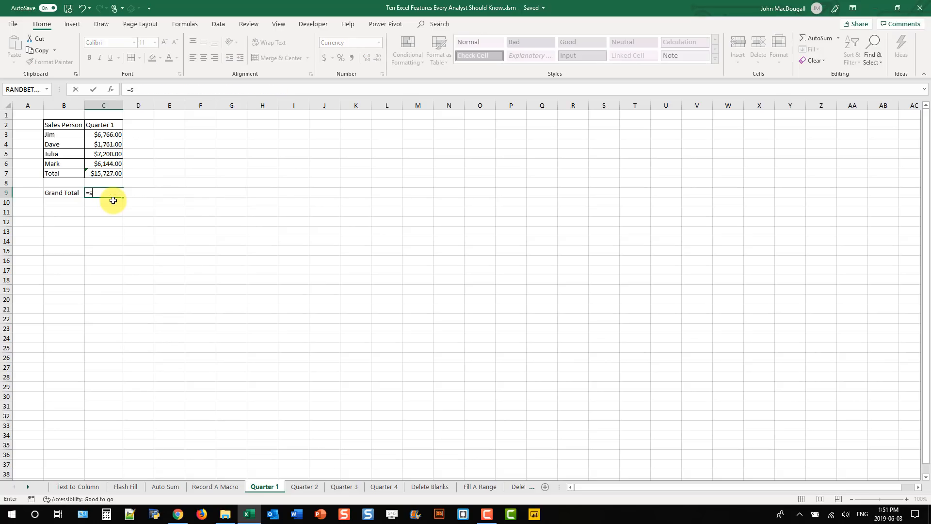
{"action": "type", "text": "um("}
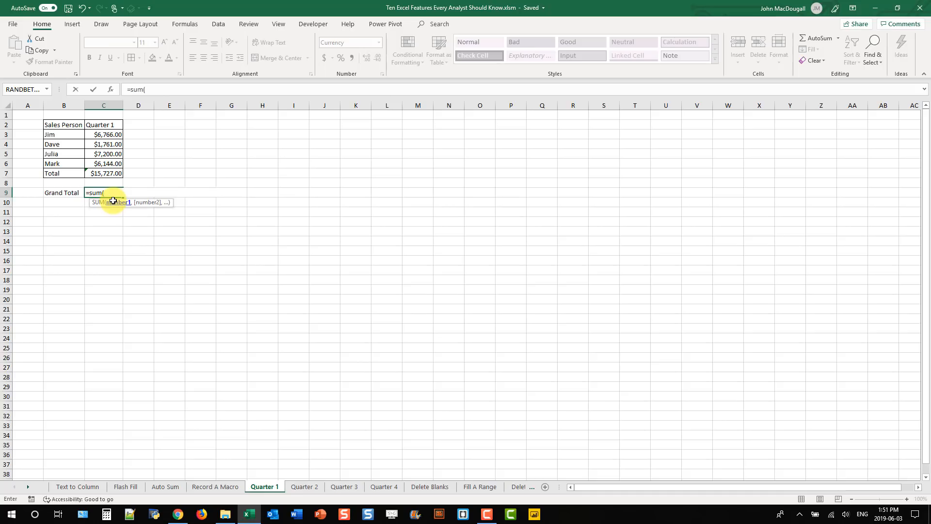
{"action": "left_click", "coordinate": [103, 175]}
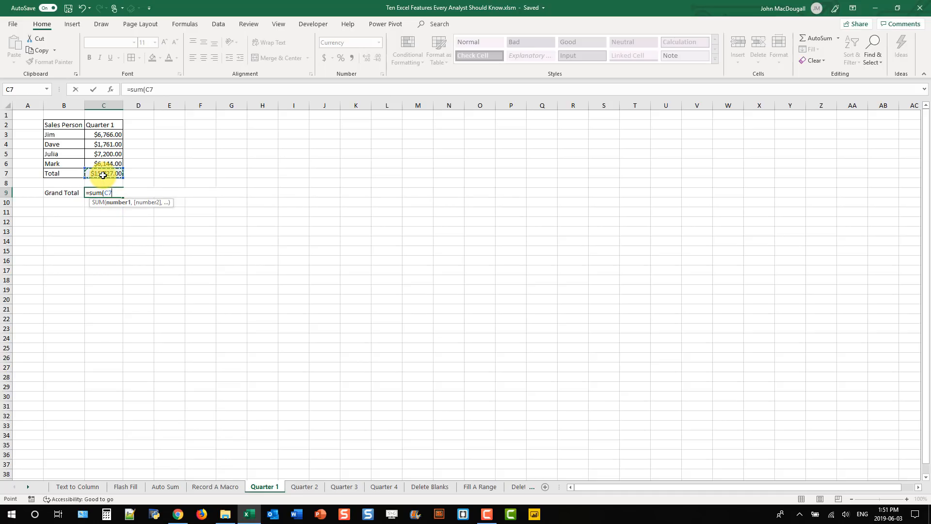
{"action": "key", "text": "shift"}
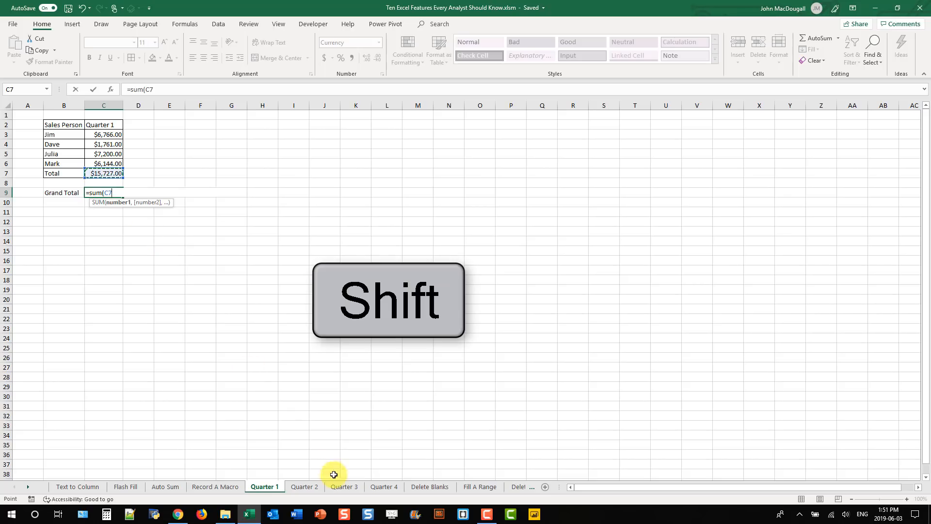
{"action": "left_click", "coordinate": [386, 486], "text": "shift"}
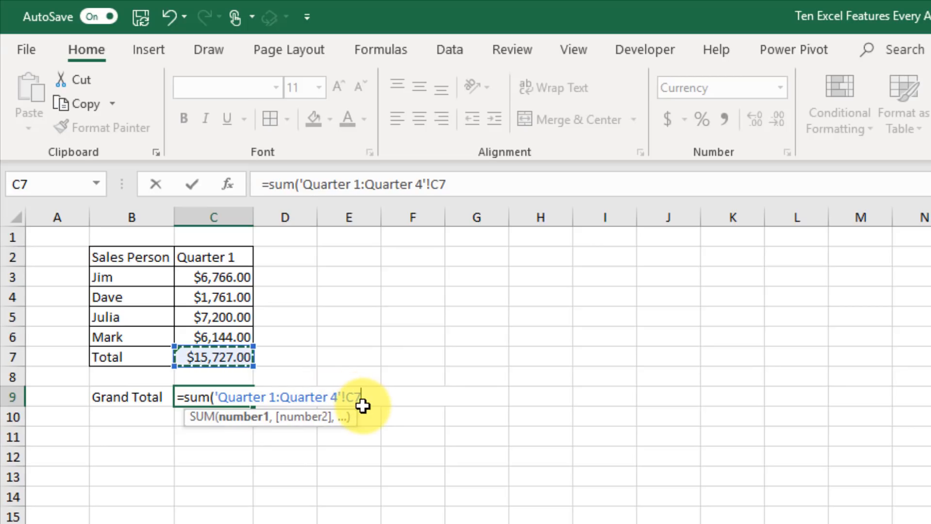
{"action": "type", "text": ")"}
{"action": "key", "text": "Return"}
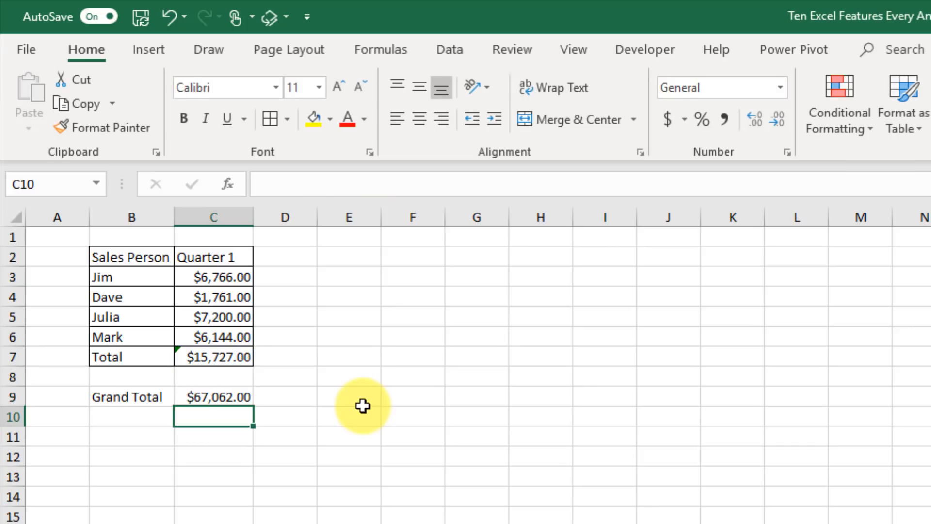
{"action": "left_click", "coordinate": [216, 400]}
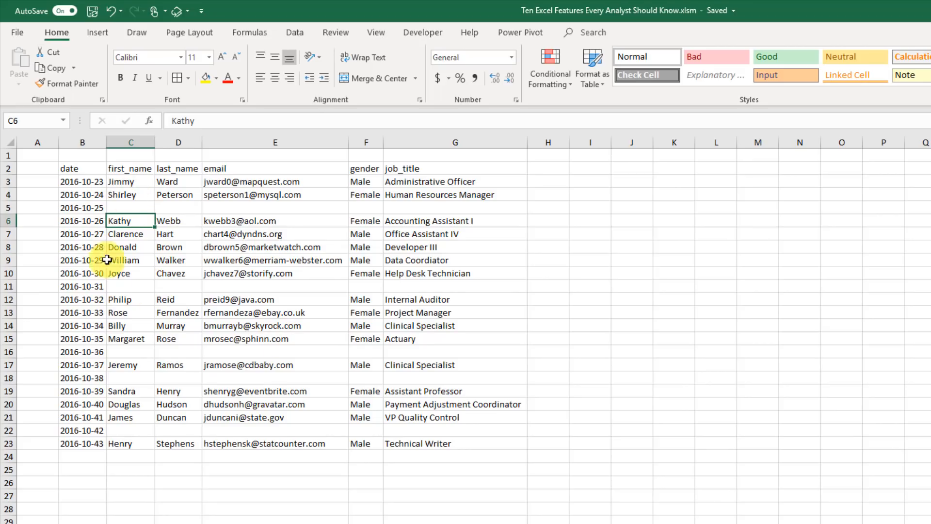
Examine the first_name column on the Delete Blanks sheet for records with missing data.
{"action": "left_click", "coordinate": [125, 208]}
{"action": "left_click", "coordinate": [131, 286]}
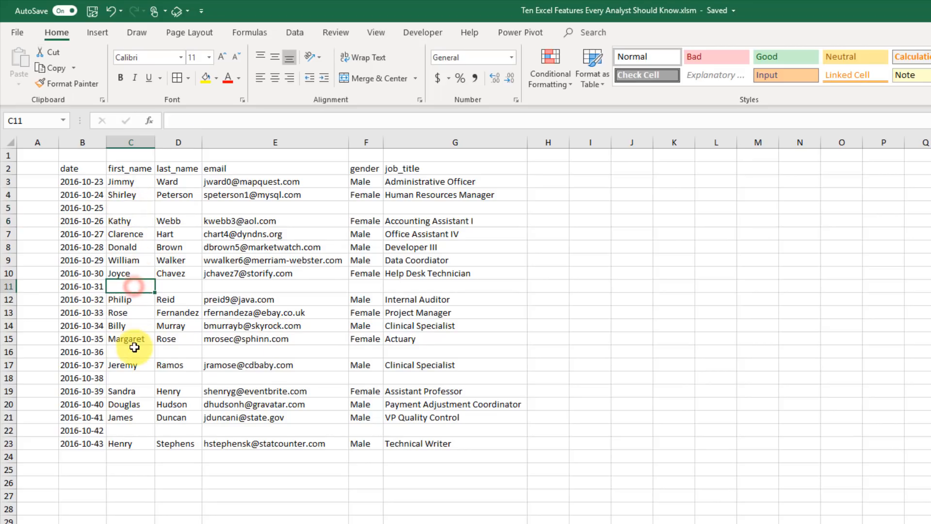
{"action": "left_click", "coordinate": [134, 349]}
{"action": "left_click", "coordinate": [131, 378]}
{"action": "left_click", "coordinate": [132, 430]}
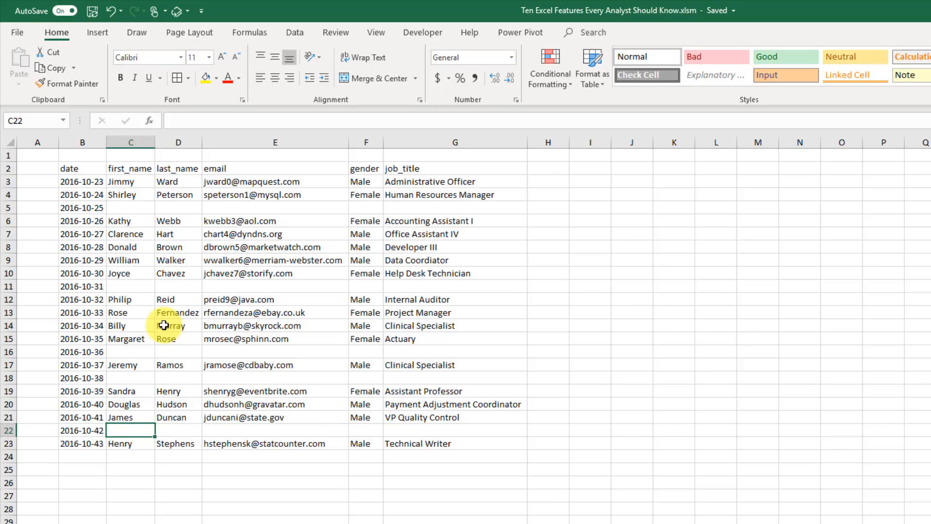
Try deleting the whole of row 5, which holds only the date 2016-10-25, and undo the deletion.
{"action": "left_click", "coordinate": [9, 199]}
{"action": "right_click", "coordinate": [9, 199]}
{"action": "key", "text": "Escape"}
{"action": "left_click", "coordinate": [8, 208]}
{"action": "right_click", "coordinate": [10, 211]}
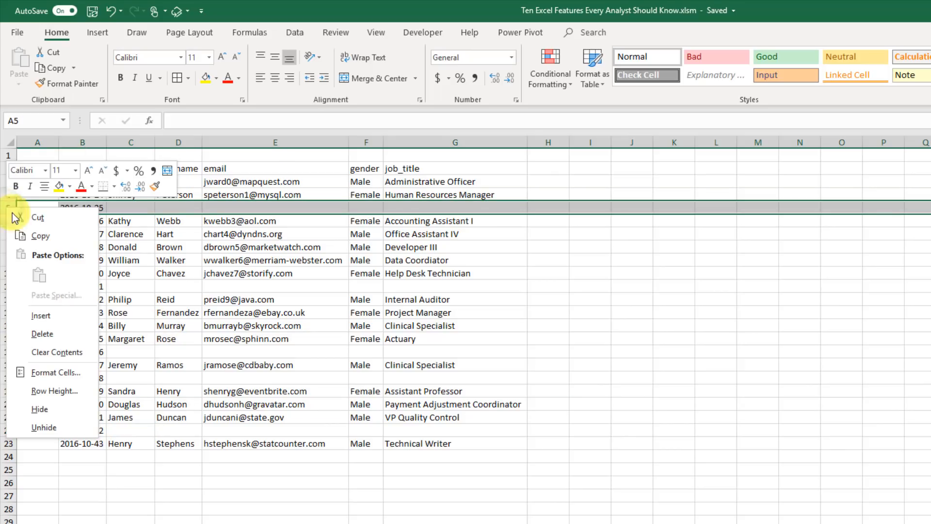
{"action": "left_click", "coordinate": [42, 334]}
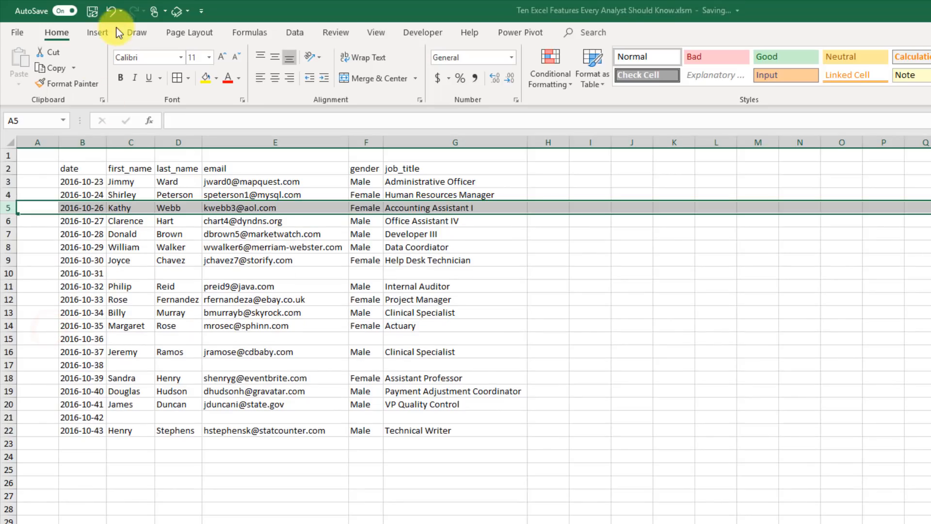
{"action": "left_click", "coordinate": [111, 10]}
Select the employee data from first_name through job_title in C3:G23, leaving out the date column.
{"action": "left_click", "coordinate": [134, 182]}
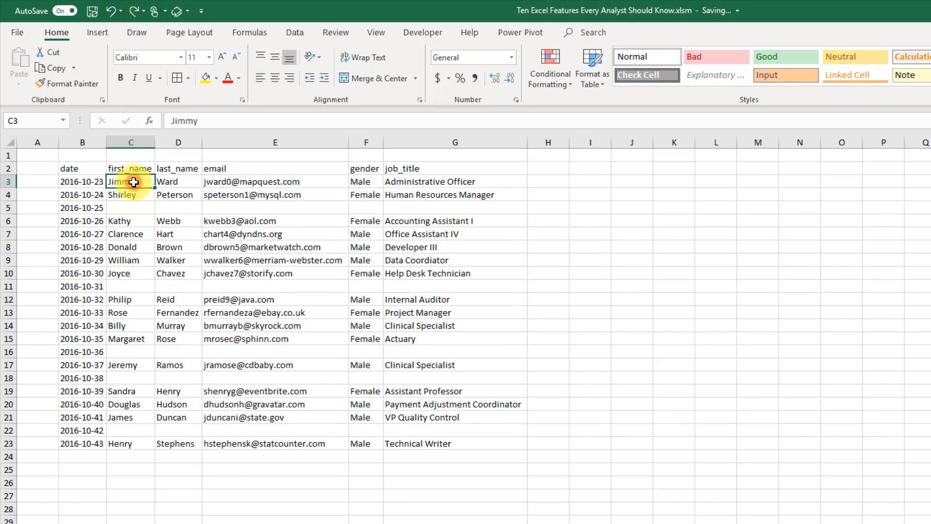
{"action": "left_click_drag", "start_coordinate": [134, 182], "coordinate": [469, 444]}
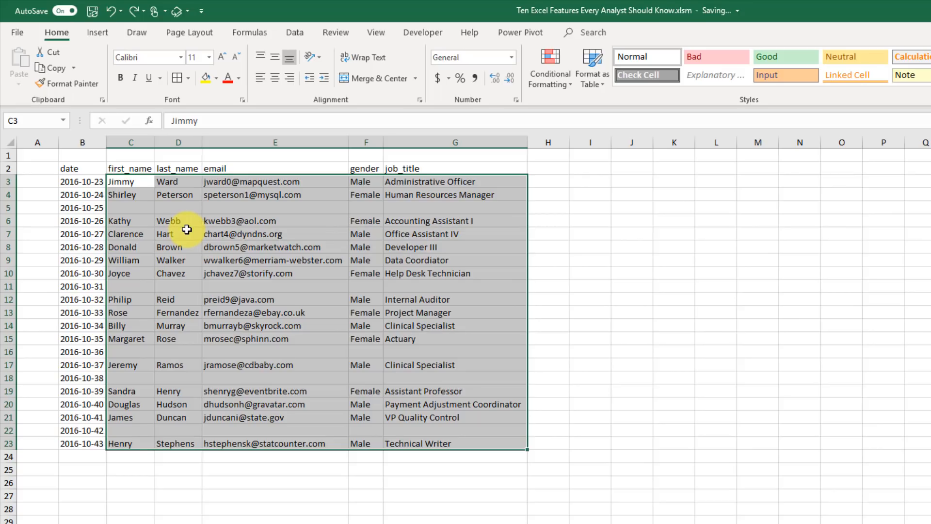
{"action": "key", "text": "ctrl+g"}
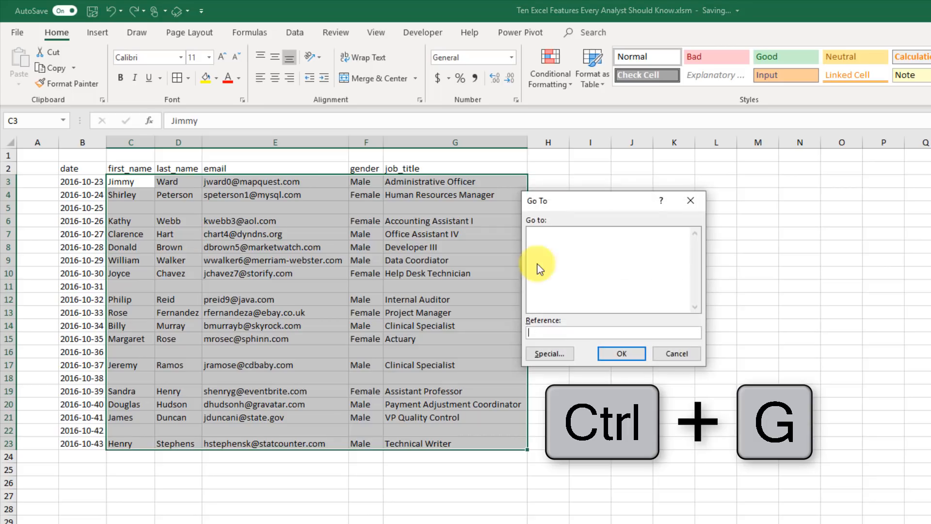
{"action": "left_click", "coordinate": [690, 201]}
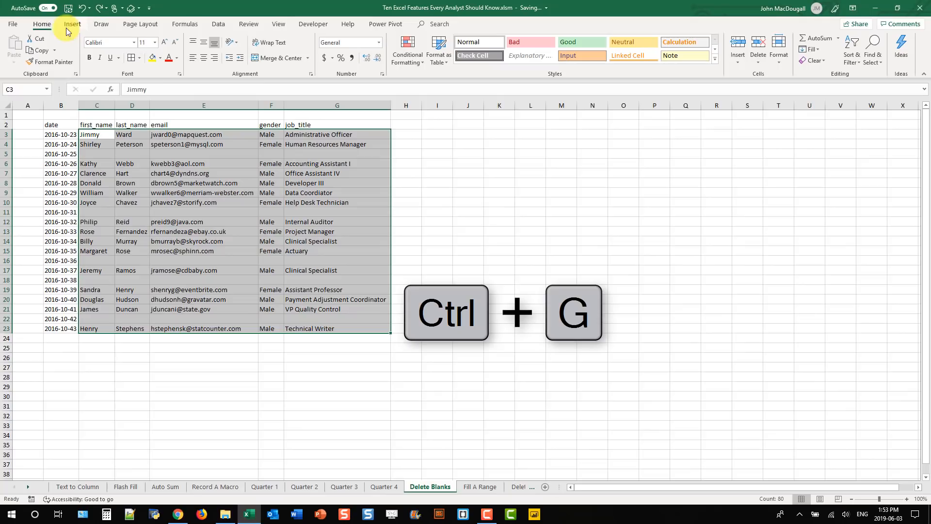
{"action": "left_click", "coordinate": [872, 54]}
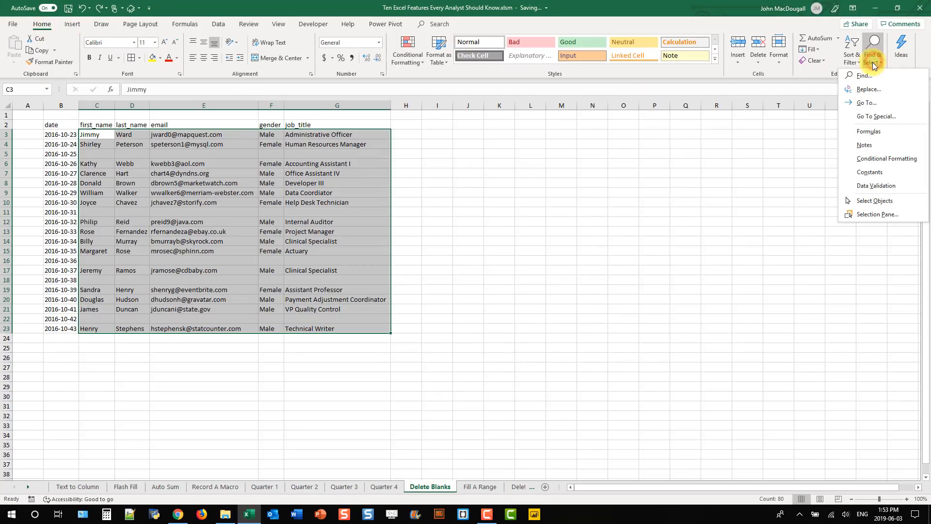
{"action": "left_click", "coordinate": [870, 103]}
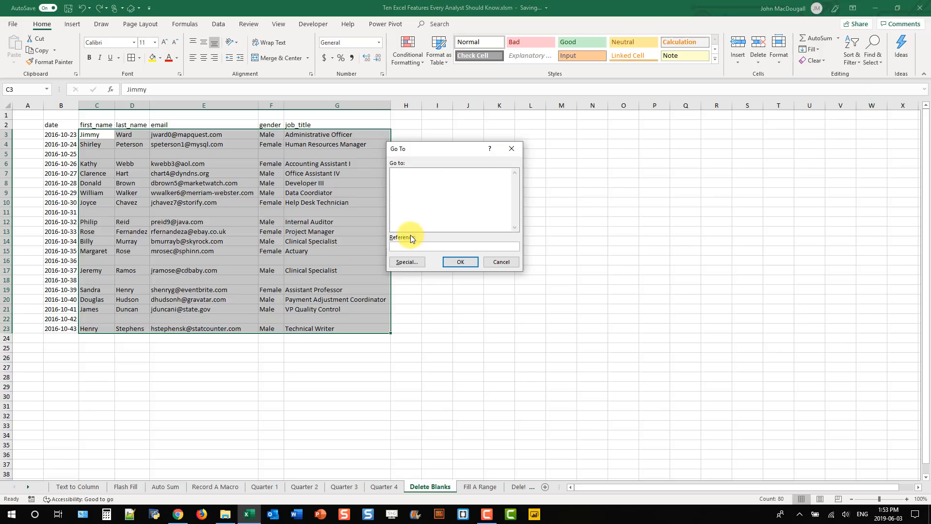
{"action": "left_click", "coordinate": [408, 262]}
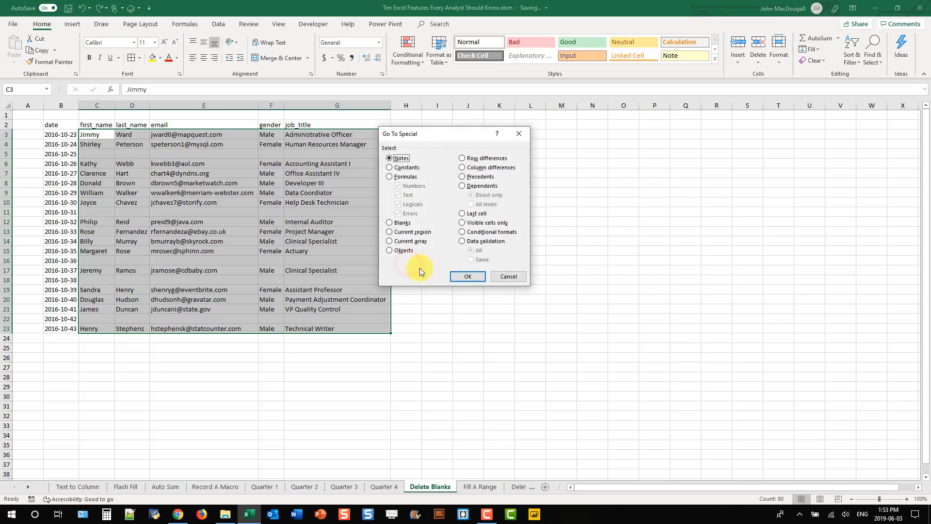
{"action": "left_click", "coordinate": [505, 278]}
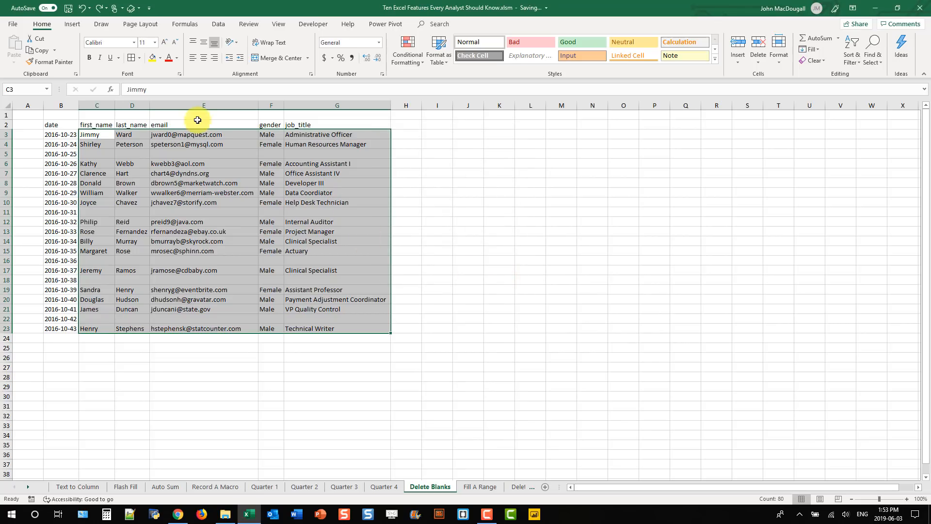
Narrow the C3:G23 selection to its blank cells only, using Go To Special with the Blanks option.
{"action": "left_click", "coordinate": [877, 59]}
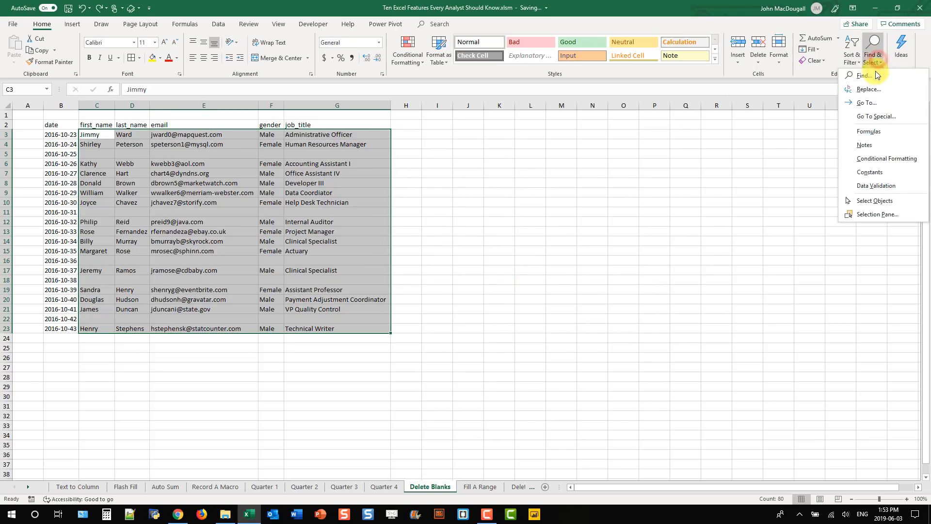
{"action": "left_click", "coordinate": [879, 118]}
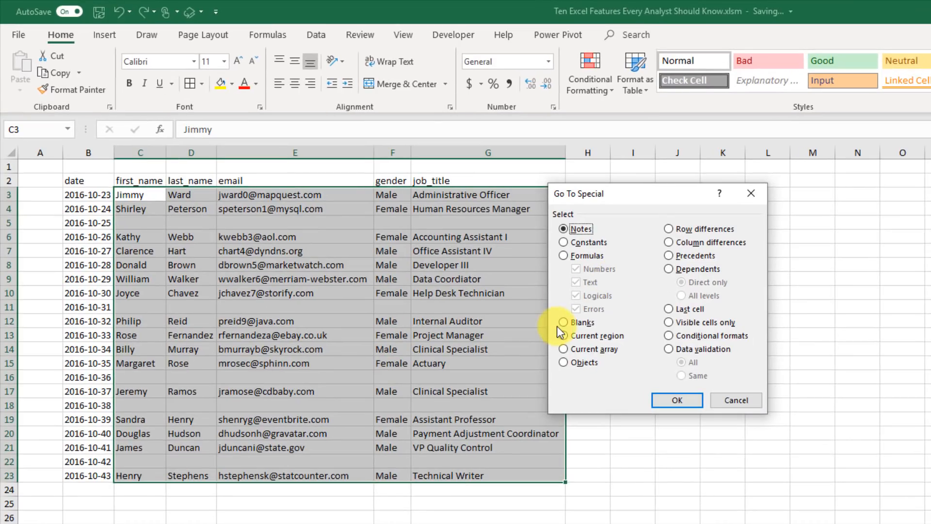
{"action": "left_click", "coordinate": [563, 323]}
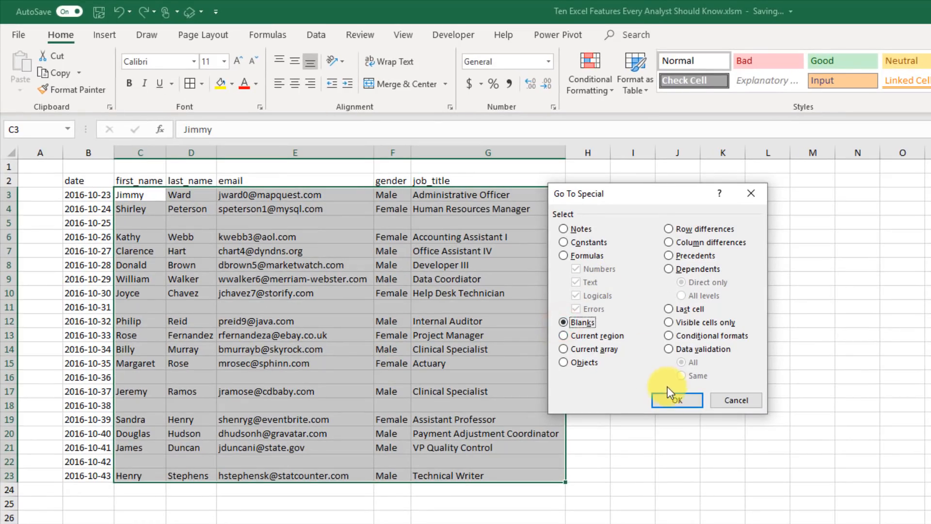
{"action": "left_click", "coordinate": [674, 401]}
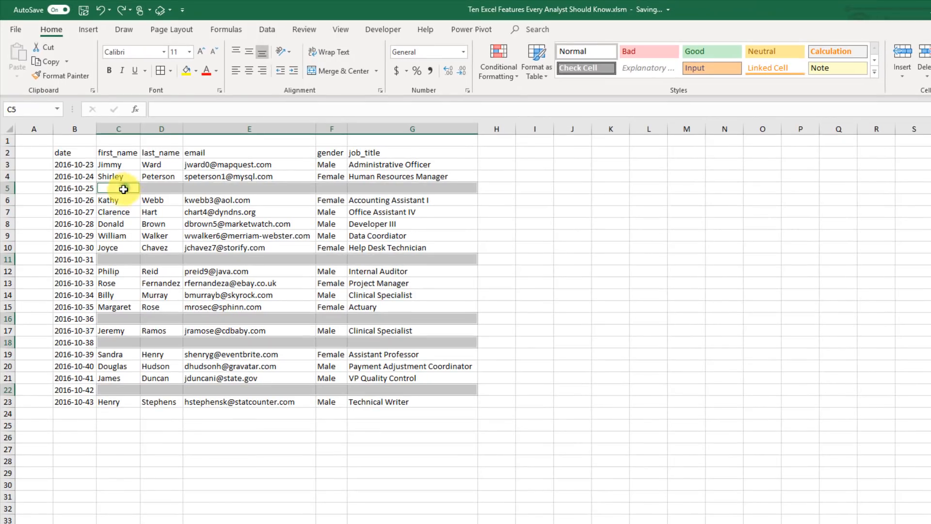
Delete the entire rows containing the selected blank cells from the employee table.
{"action": "right_click", "coordinate": [127, 195]}
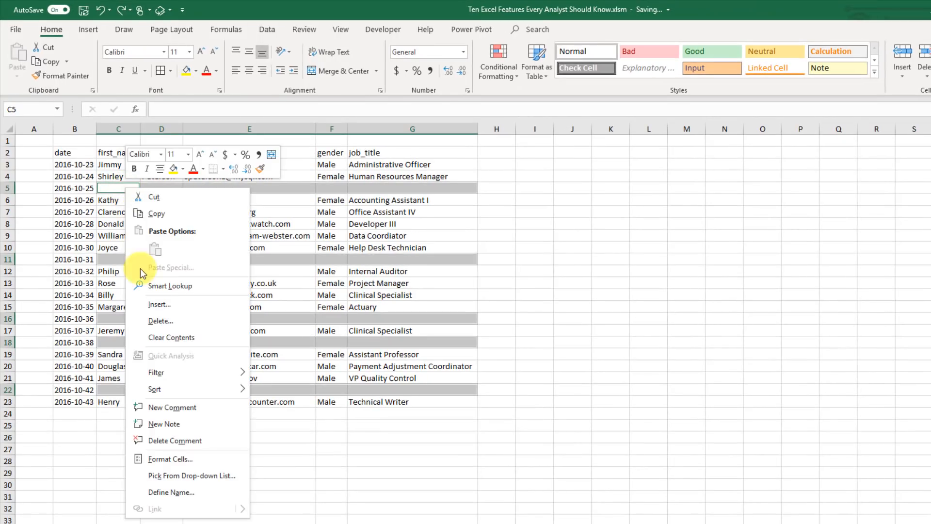
{"action": "left_click", "coordinate": [169, 323]}
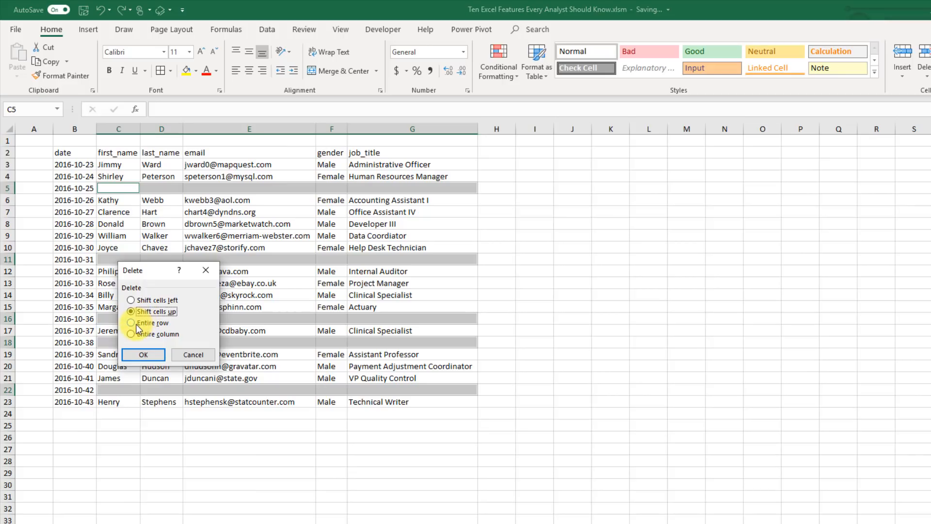
{"action": "left_click", "coordinate": [131, 324]}
{"action": "left_click", "coordinate": [145, 357]}
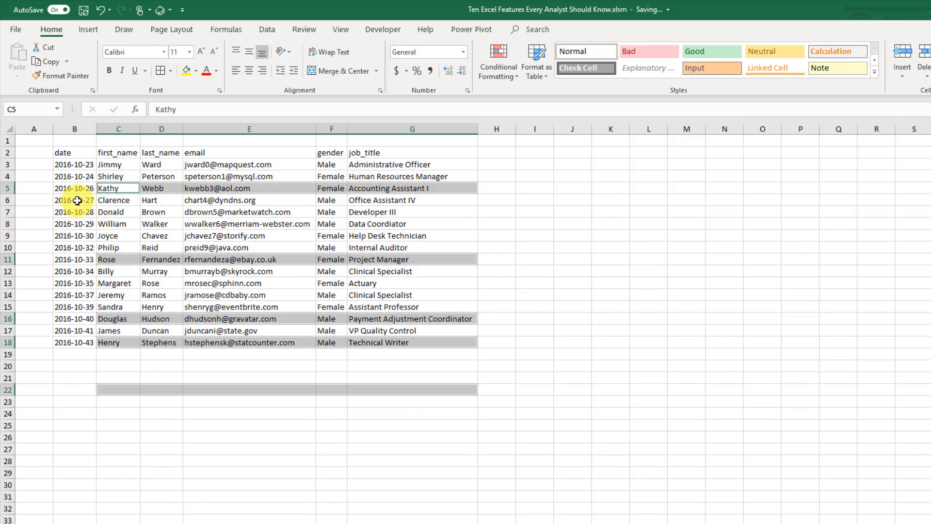
{"action": "left_click", "coordinate": [125, 201]}
{"action": "left_click", "coordinate": [136, 257]}
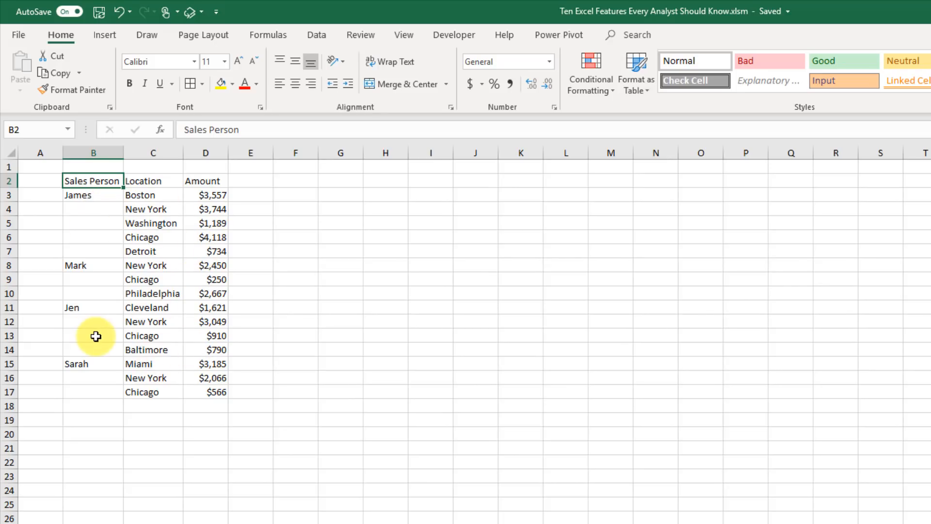
Examine the first sales person's block in B3:D7 and the blank Sales Person cells in B4:B7.
{"action": "left_click_drag", "start_coordinate": [98, 196], "coordinate": [206, 249]}
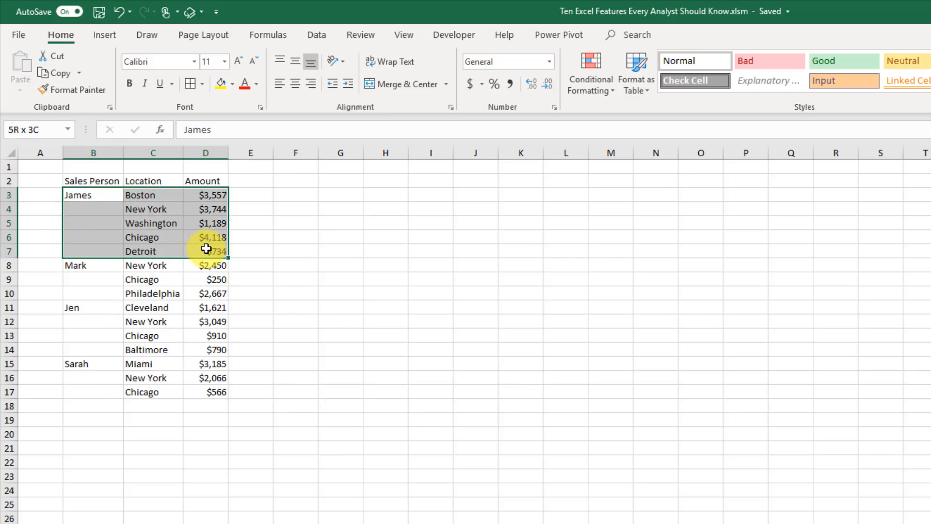
{"action": "left_click", "coordinate": [100, 210]}
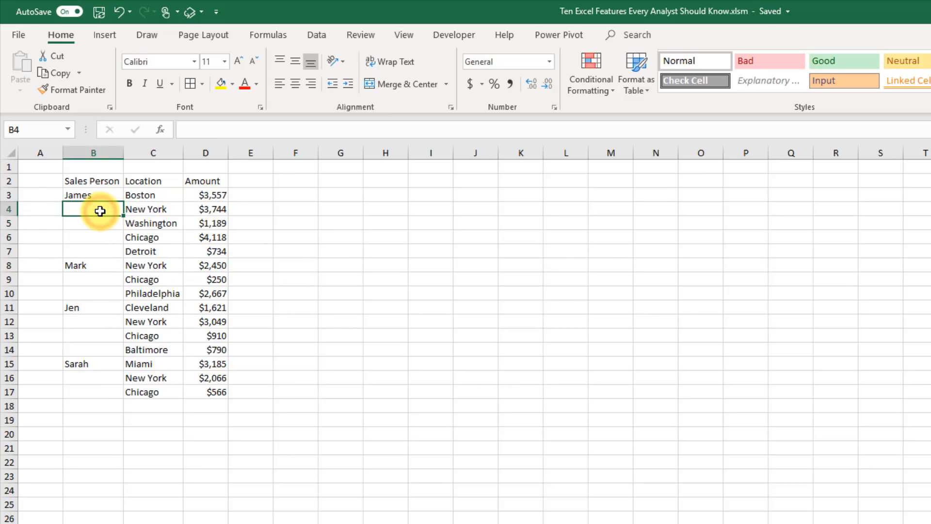
{"action": "left_click", "coordinate": [99, 196]}
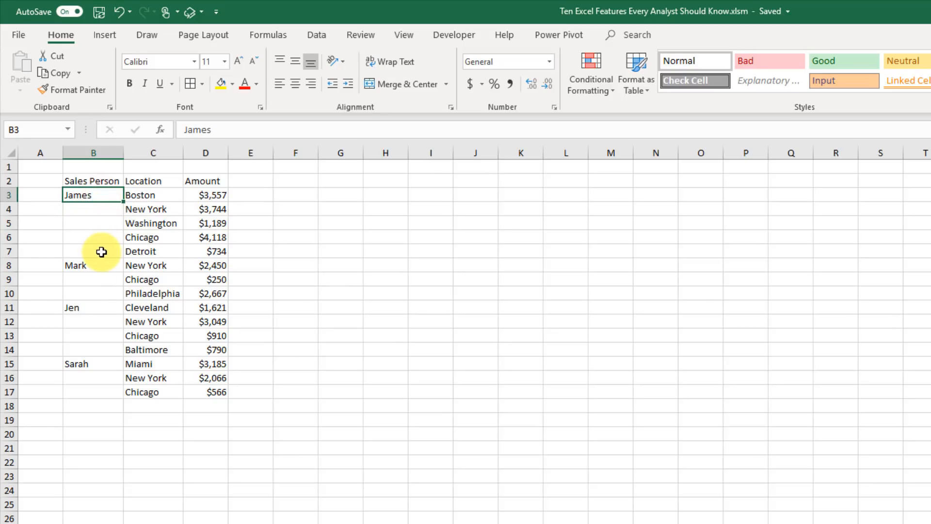
{"action": "left_click_drag", "start_coordinate": [99, 195], "coordinate": [194, 247]}
{"action": "left_click", "coordinate": [107, 200]}
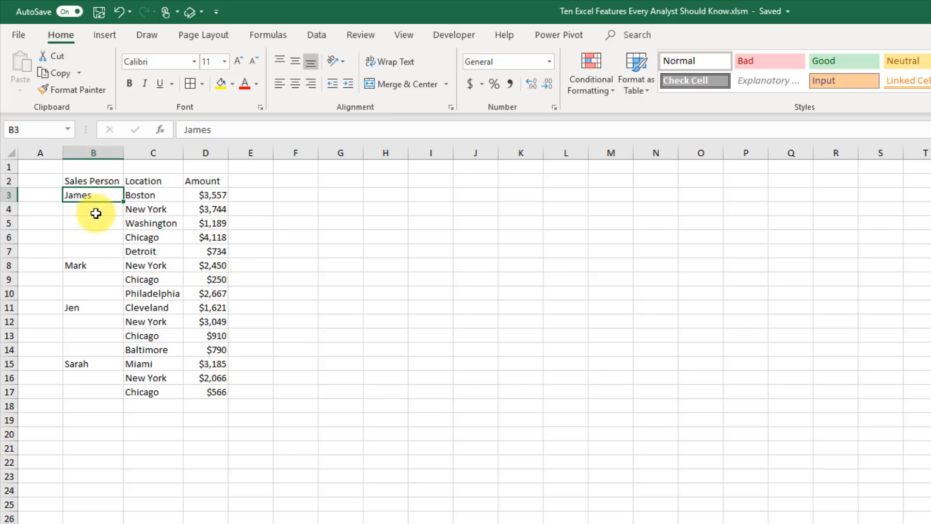
{"action": "left_click_drag", "start_coordinate": [95, 213], "coordinate": [98, 247]}
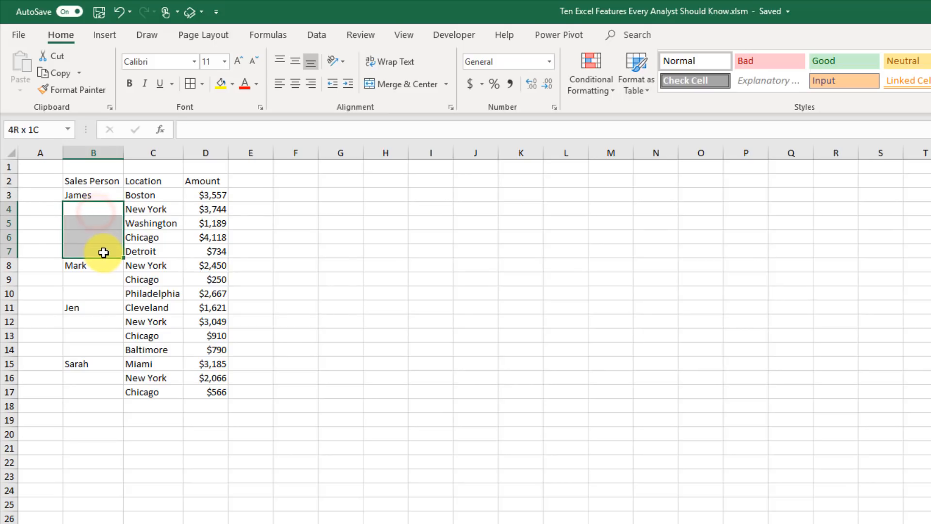
{"action": "left_click", "coordinate": [106, 194]}
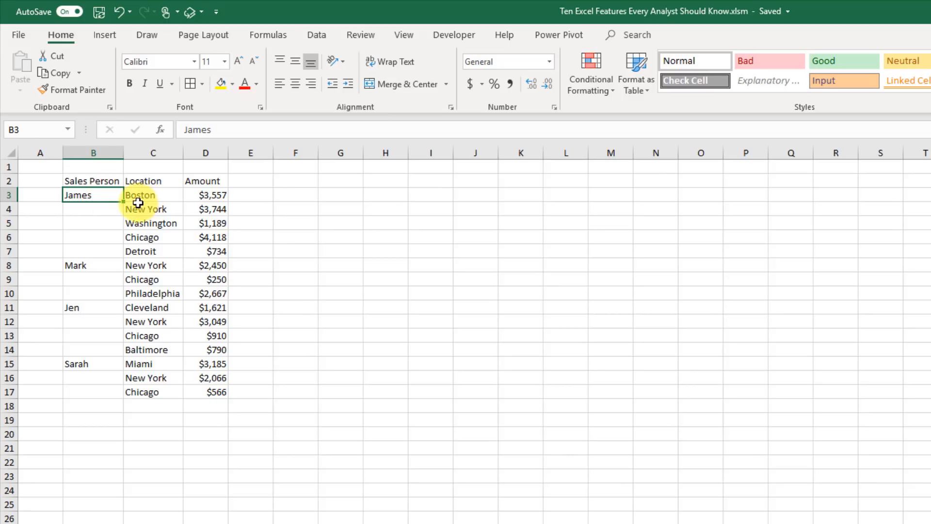
Try filling each Sales Person name down over the blanks below it one at a time, and undo the fills.
{"action": "left_click_drag", "start_coordinate": [125, 202], "coordinate": [124, 398]}
{"action": "left_click", "coordinate": [114, 265]}
{"action": "left_click", "coordinate": [113, 307]}
{"action": "left_click", "coordinate": [108, 363]}
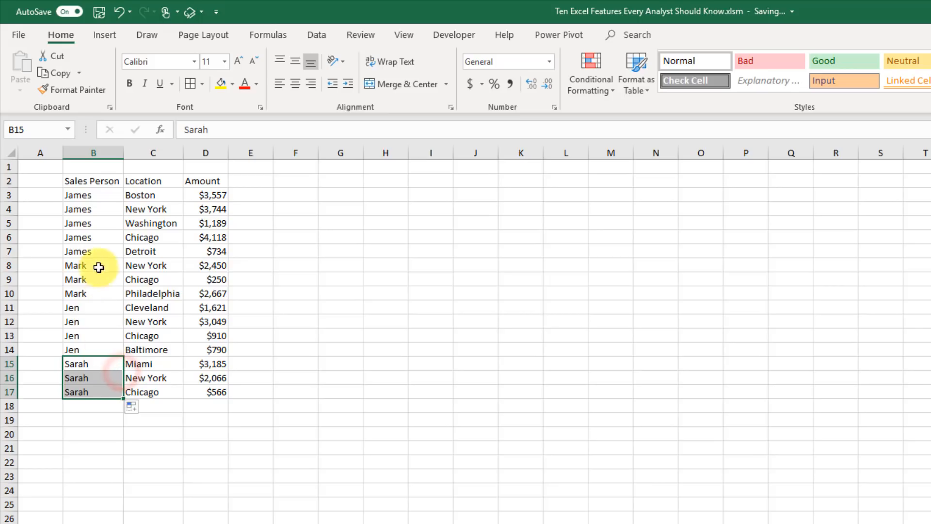
{"action": "left_click", "coordinate": [120, 8]}
{"action": "left_click", "coordinate": [120, 10]}
{"action": "left_click", "coordinate": [120, 10]}
{"action": "left_click", "coordinate": [120, 10]}
{"action": "left_click", "coordinate": [121, 11]}
Select the Sales Person range B3:B17 and narrow it to its blank cells using Go To Special with the Blanks option.
{"action": "left_click", "coordinate": [105, 206]}
{"action": "left_click_drag", "start_coordinate": [103, 194], "coordinate": [94, 394]}
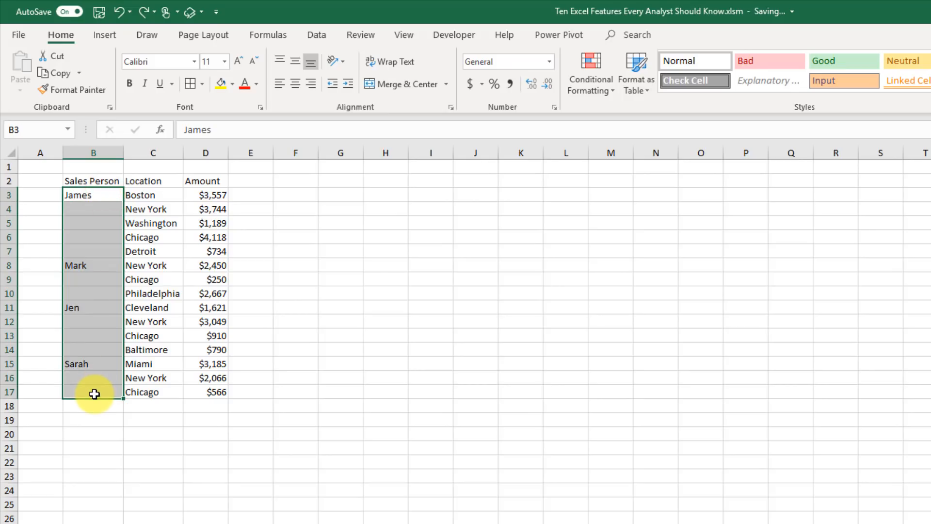
{"action": "key", "text": "ctrl+g"}
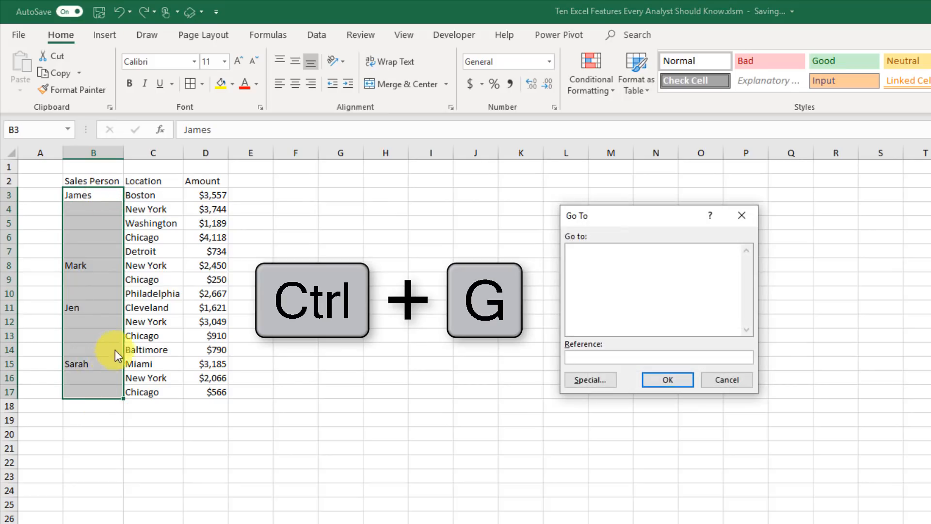
{"action": "left_click", "coordinate": [584, 378]}
{"action": "left_click", "coordinate": [567, 322]}
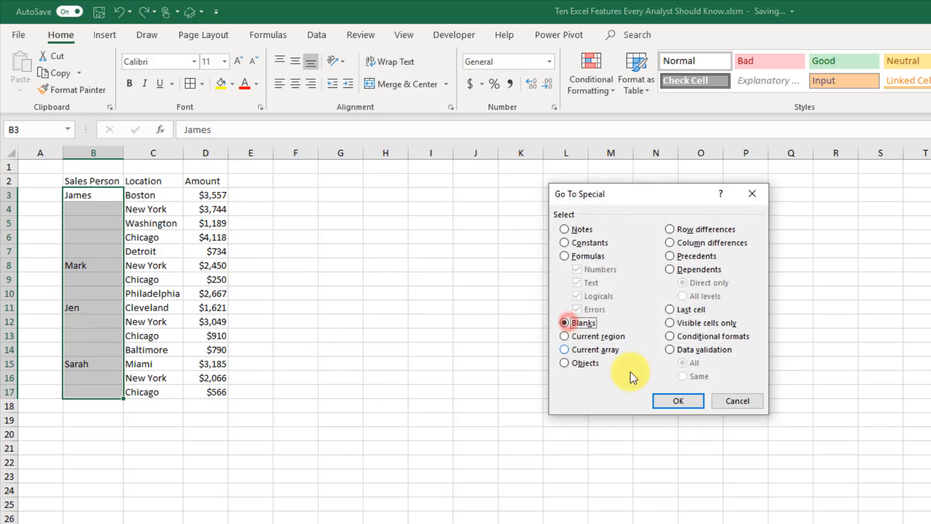
{"action": "left_click", "coordinate": [678, 402]}
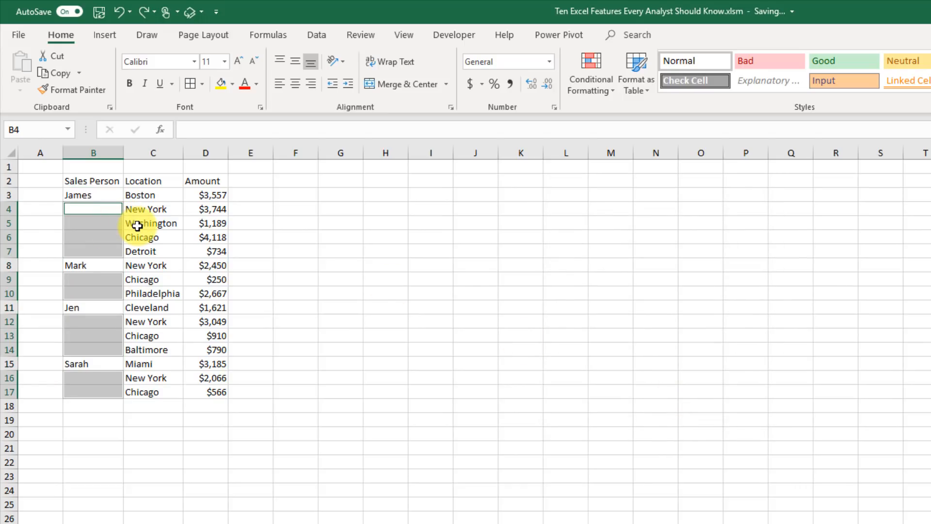
Fill all the selected blanks at once with a relative formula referencing the cell directly above, entered as =B3 in B4.
{"action": "type", "text": "="}
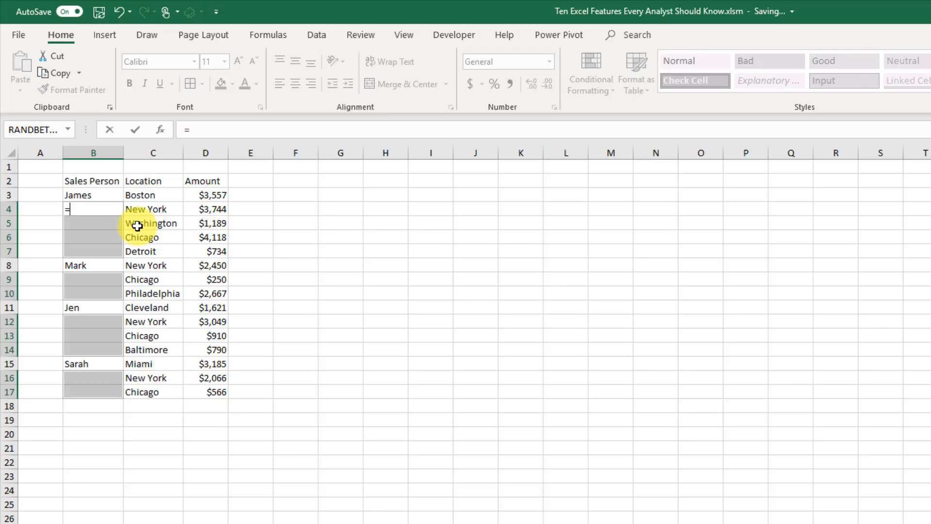
{"action": "key", "text": "Up"}
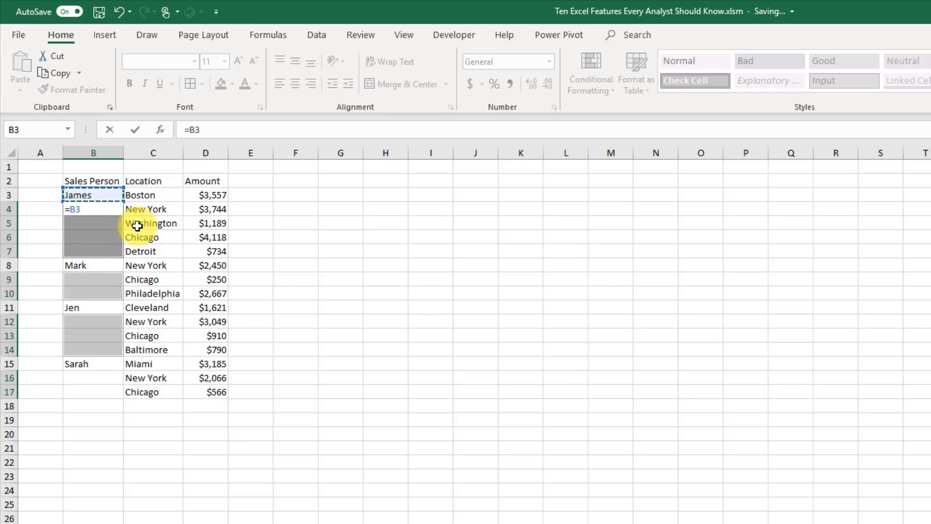
{"action": "key", "text": "ctrl+Return"}
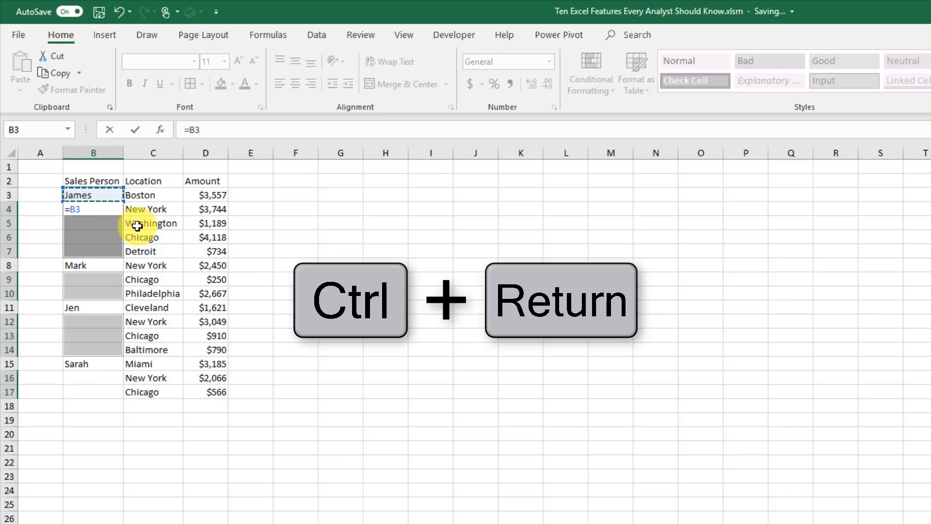
{"action": "key", "text": "ctrl+Return"}
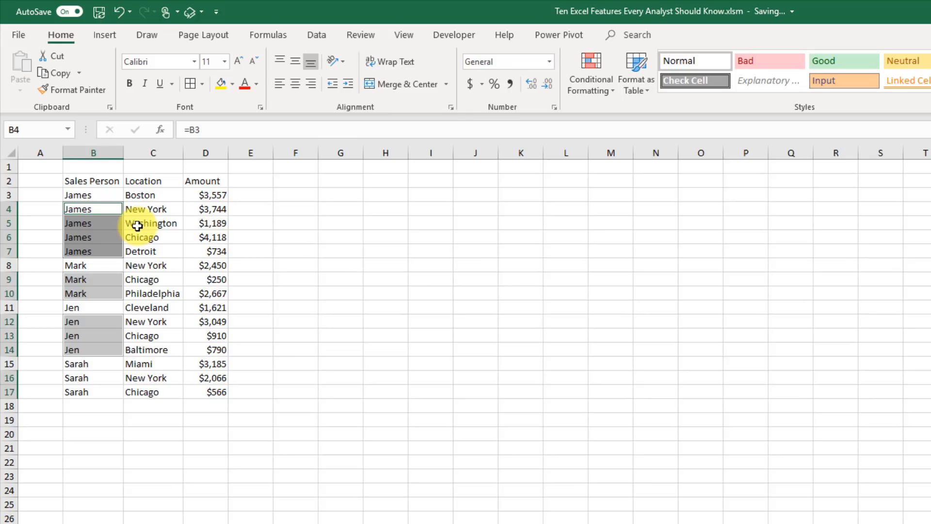
Inspect the filled formulas down the Sales Person column, checking the cell references in B4, B9 and the rows below.
{"action": "key", "text": "Left"}
{"action": "key", "text": "Right"}
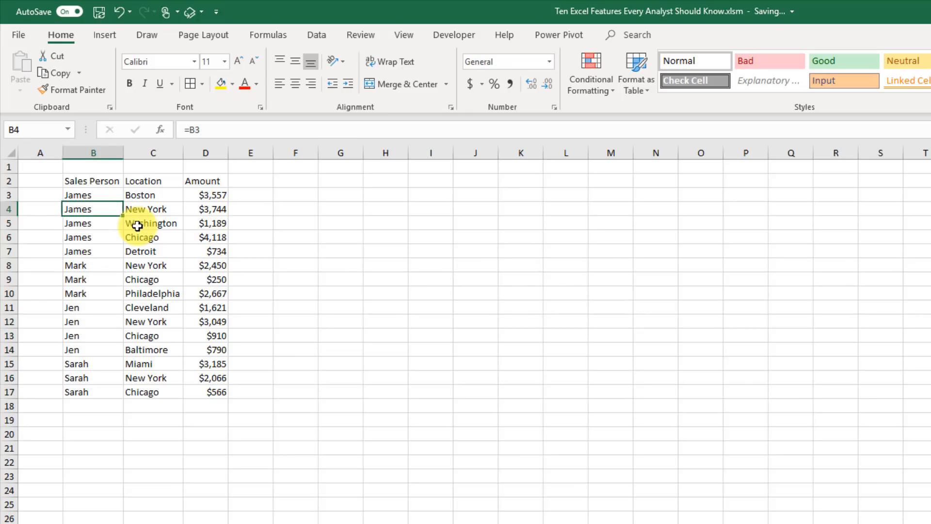
{"action": "key", "text": "F2"}
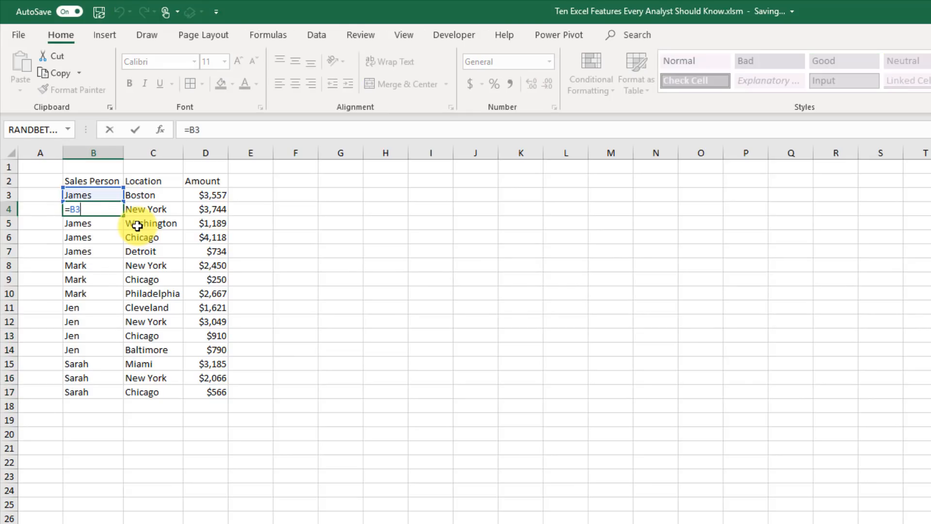
{"action": "key", "text": "Return"}
{"action": "key", "text": "Return"}
{"action": "key", "text": "Return"}
{"action": "key", "text": "Return"}
{"action": "key", "text": "Return"}
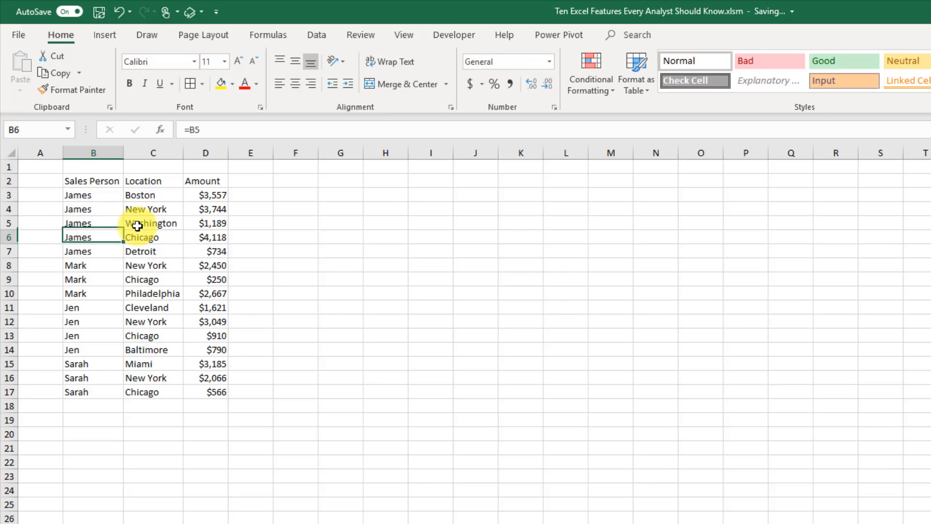
{"action": "key", "text": "F2"}
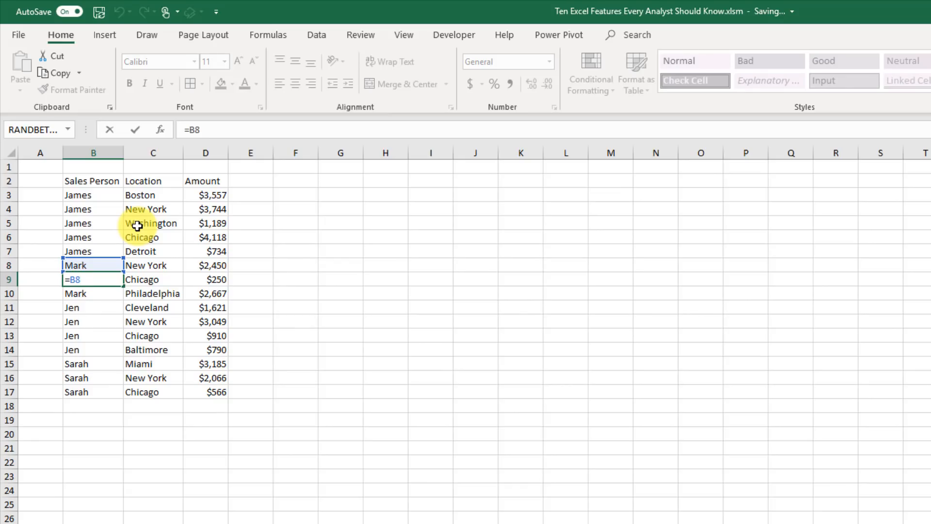
{"action": "key", "text": "Return"}
{"action": "key", "text": "Return"}
{"action": "key", "text": "Return"}
{"action": "key", "text": "Return"}
{"action": "key", "text": "Return"}
{"action": "key", "text": "Return"}
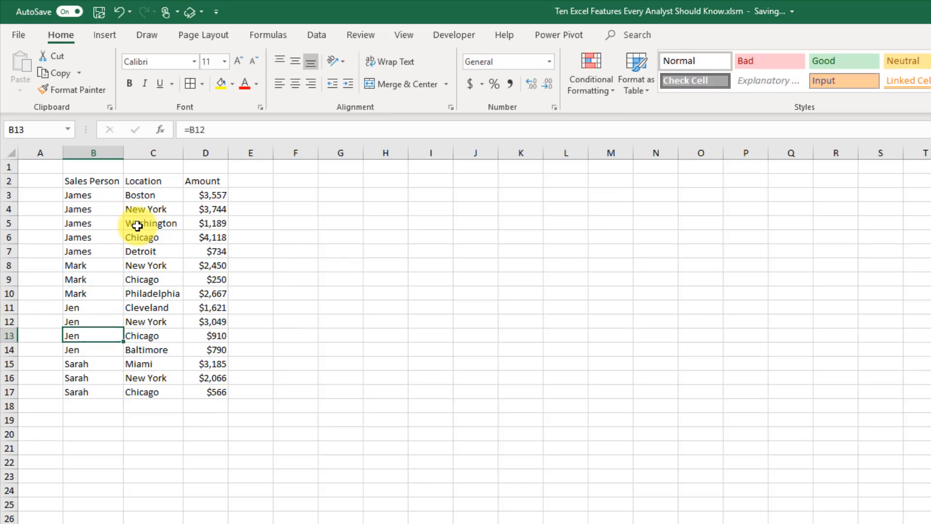
{"action": "key", "text": "Return"}
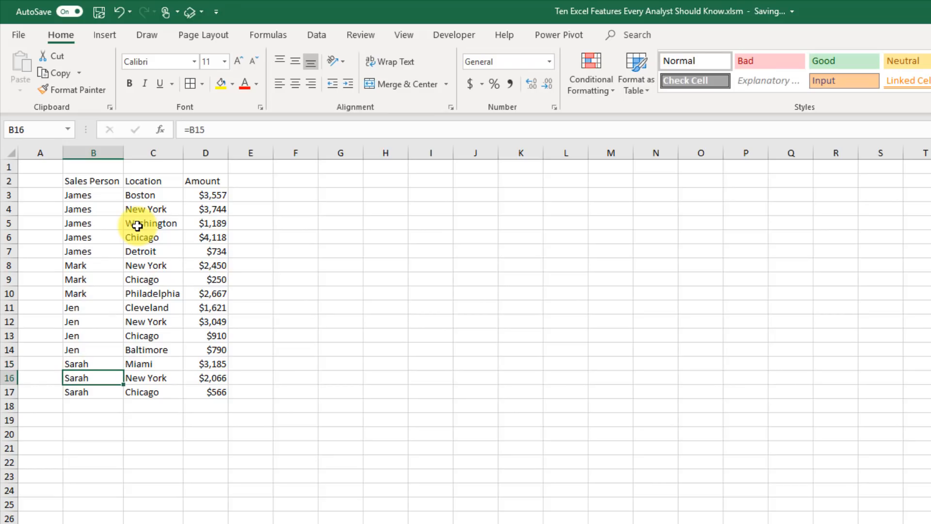
Convert the Sales Person formulas in B3:B17 to fixed text by copying and pasting them in place as Values, and check several cells.
{"action": "left_click_drag", "start_coordinate": [104, 195], "coordinate": [106, 386]}
{"action": "key", "text": "ctrl+c"}
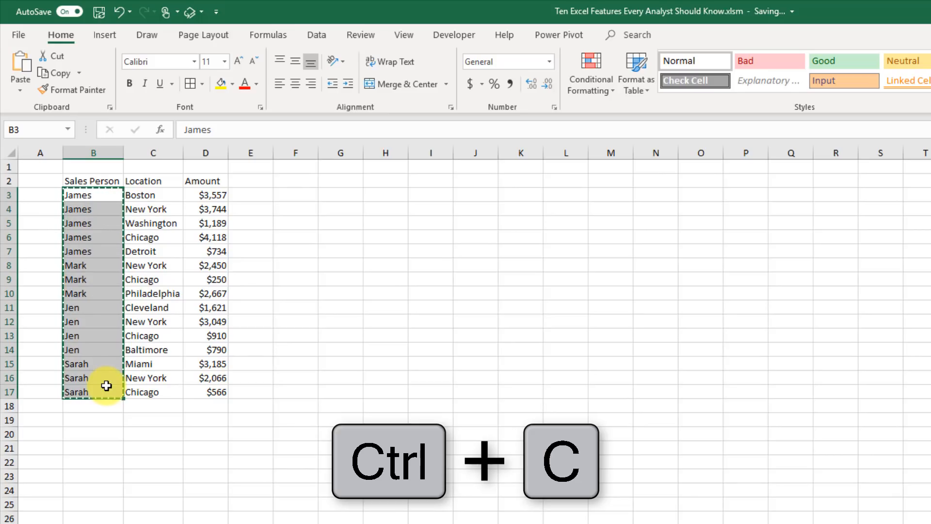
{"action": "key", "text": "ctrl+alt+v"}
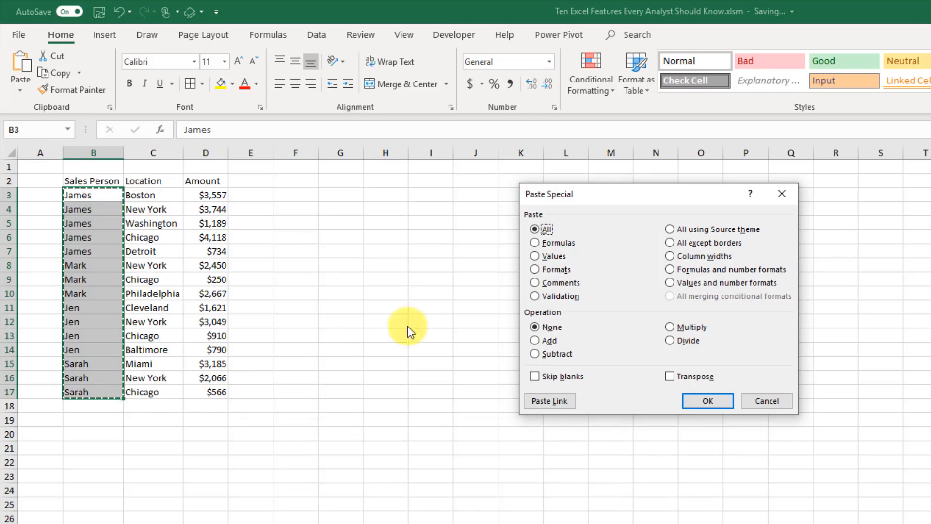
{"action": "left_click", "coordinate": [533, 254]}
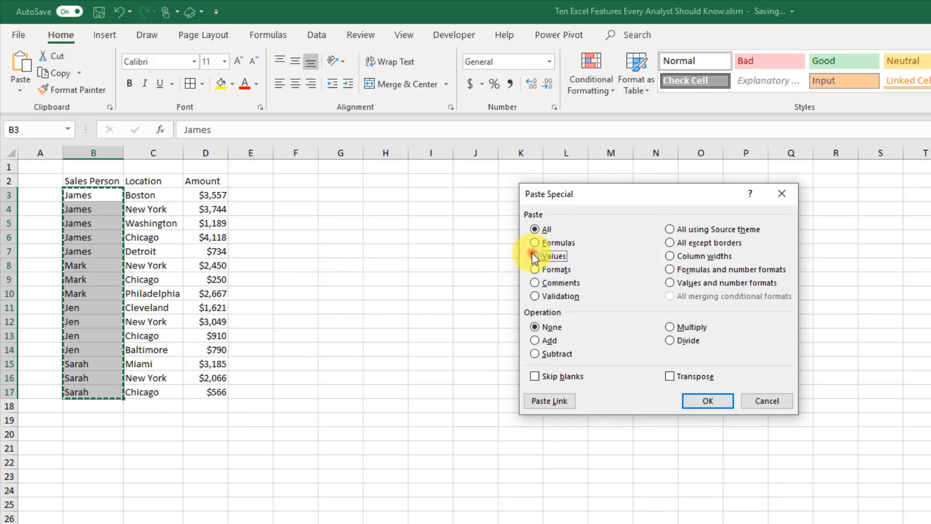
{"action": "left_click", "coordinate": [716, 401]}
{"action": "left_click", "coordinate": [84, 219]}
{"action": "left_click", "coordinate": [89, 246]}
{"action": "left_click", "coordinate": [93, 234]}
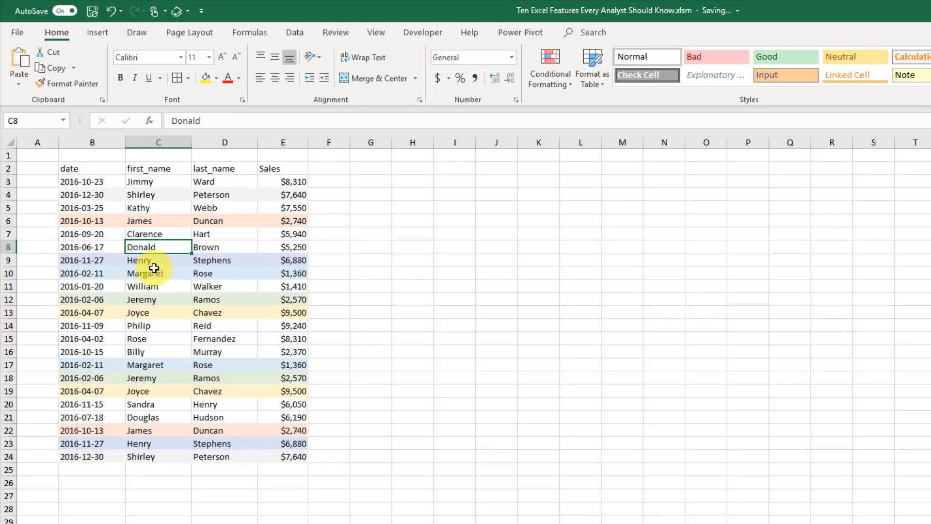
Examine the colour-coded sales records for duplicates, comparing name and Sales in rows 4 and 24, and checking row 6.
{"action": "mouse_move", "coordinate": [100, 192]}
{"action": "left_mouse_down"}
{"action": "mouse_move", "coordinate": [287, 192]}
{"action": "mouse_move", "coordinate": [108, 195]}
{"action": "left_mouse_up"}
{"action": "left_click", "coordinate": [148, 195]}
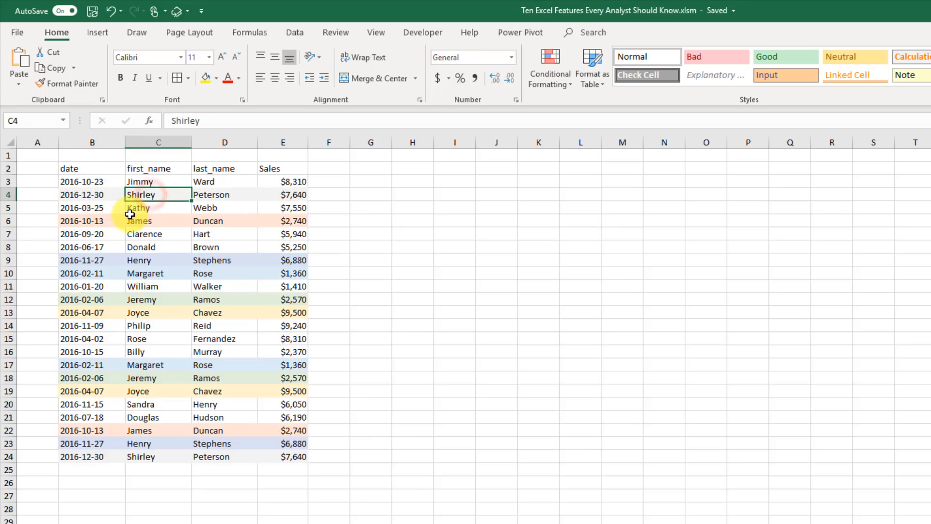
{"action": "left_click", "coordinate": [284, 195]}
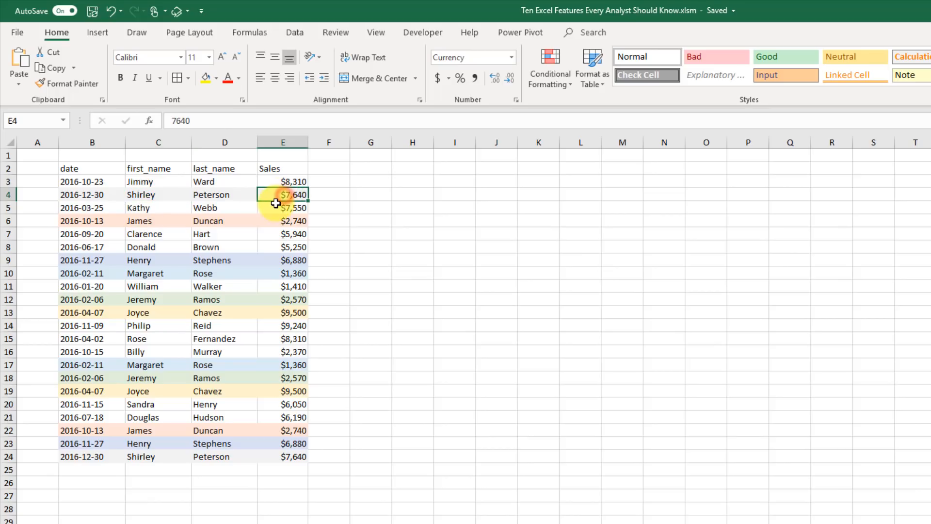
{"action": "left_click", "coordinate": [146, 457]}
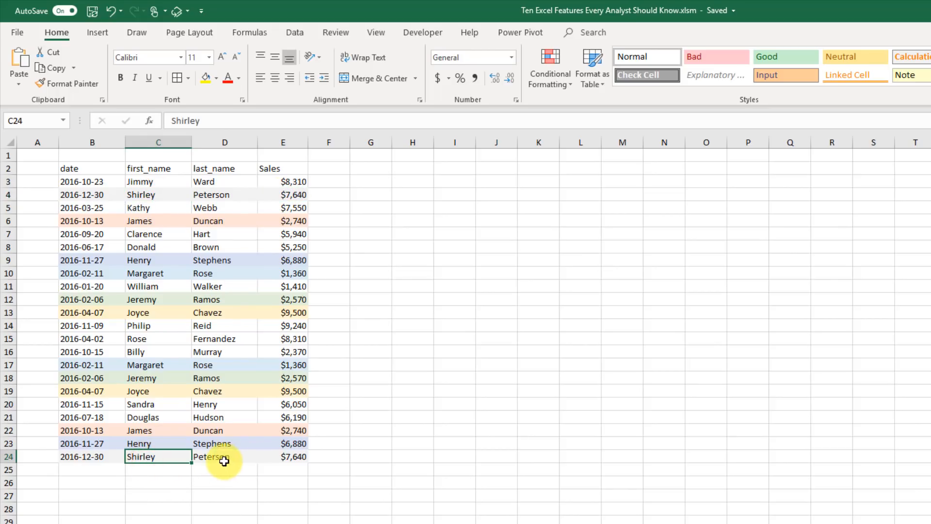
{"action": "left_click", "coordinate": [280, 458]}
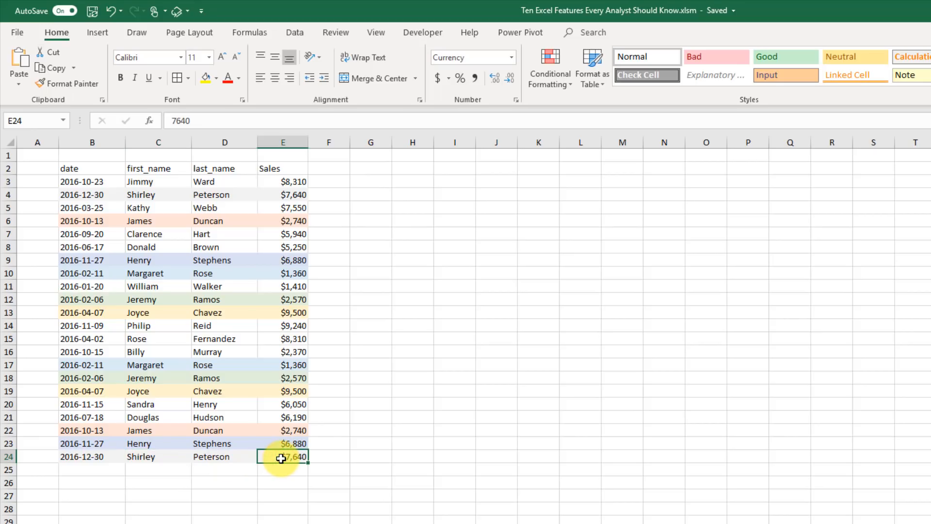
{"action": "left_click", "coordinate": [151, 219]}
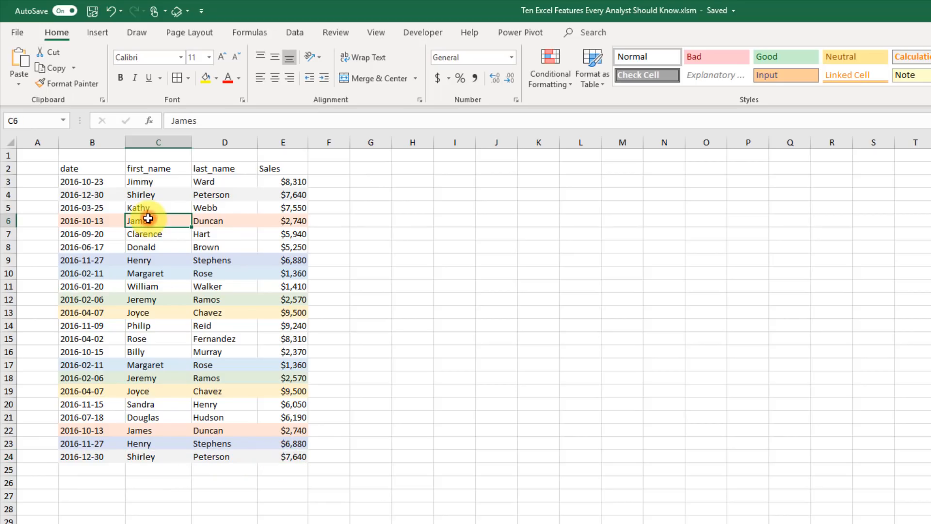
{"action": "left_click", "coordinate": [271, 219]}
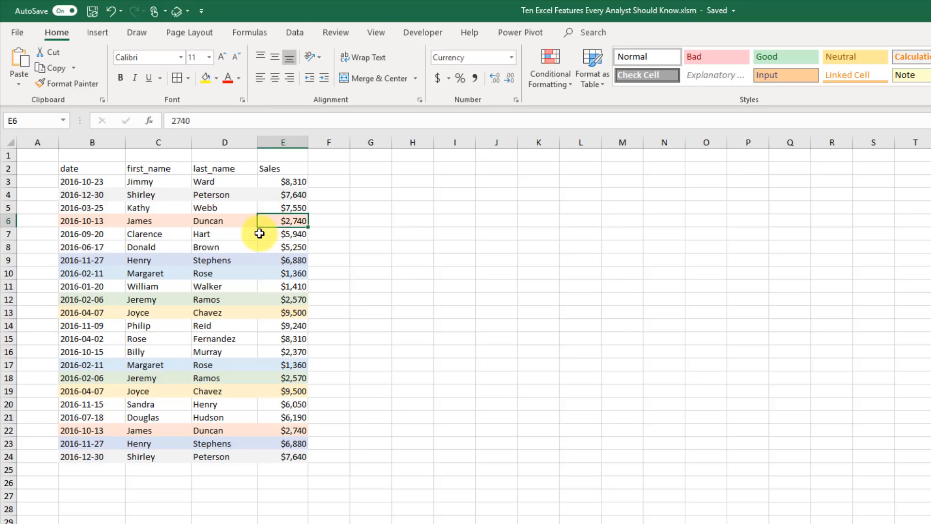
Remove duplicate records from the sales table B2:E24, treating the first row as headers and comparing the date, first_name, last_name and Sales columns.
{"action": "left_click", "coordinate": [163, 430]}
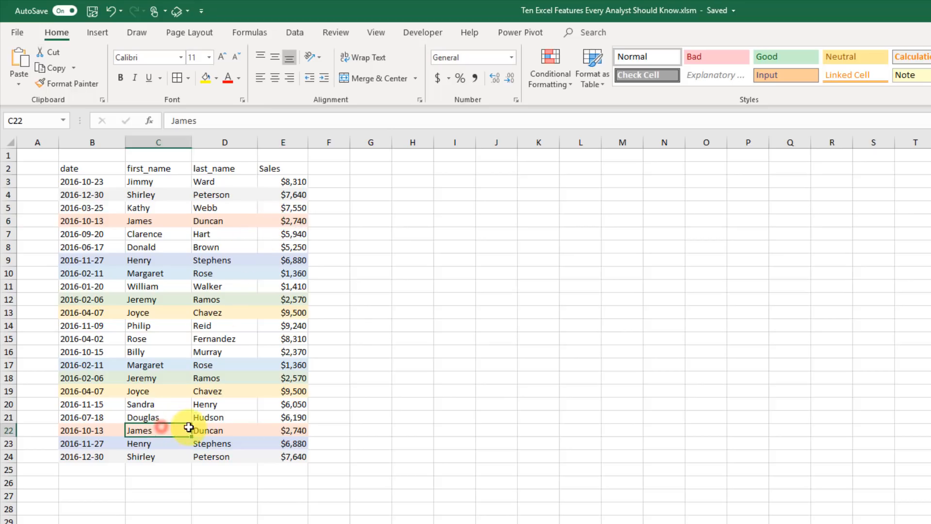
{"action": "left_click", "coordinate": [287, 431]}
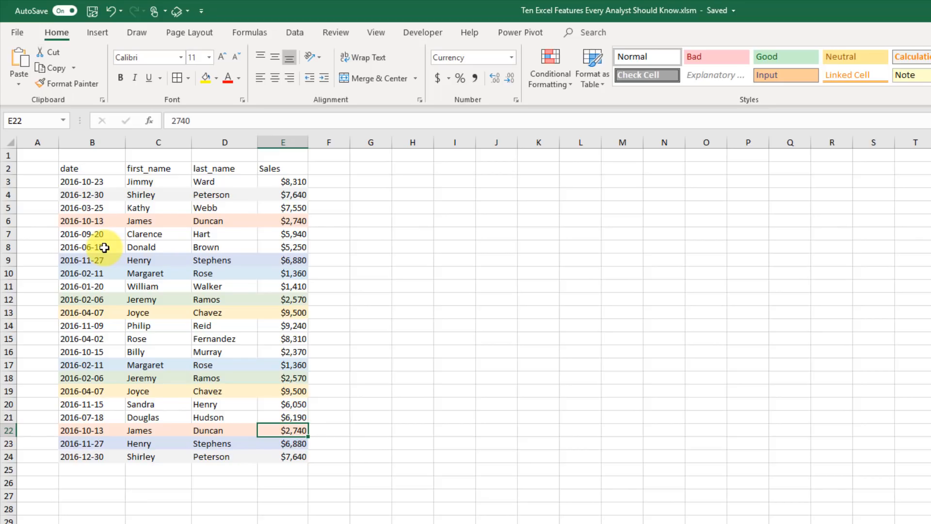
{"action": "left_click_drag", "start_coordinate": [102, 167], "coordinate": [287, 453]}
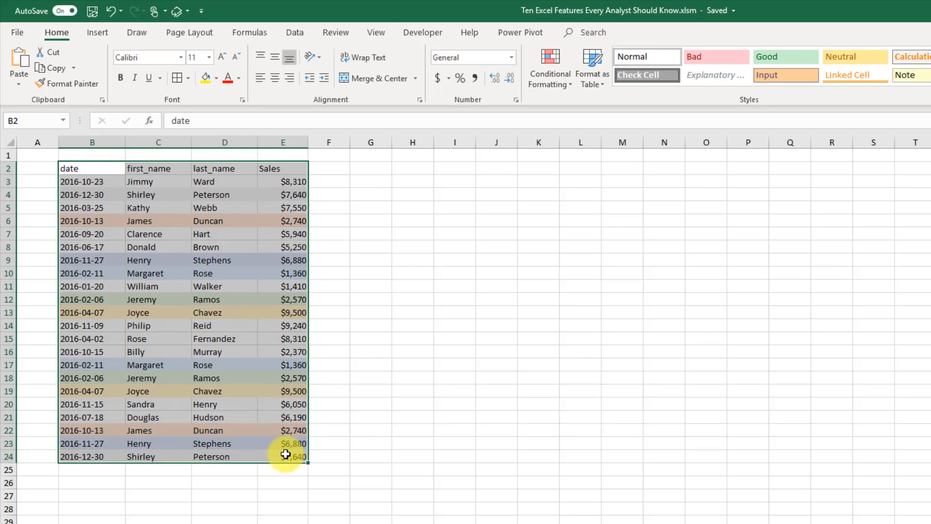
{"action": "left_click", "coordinate": [300, 35]}
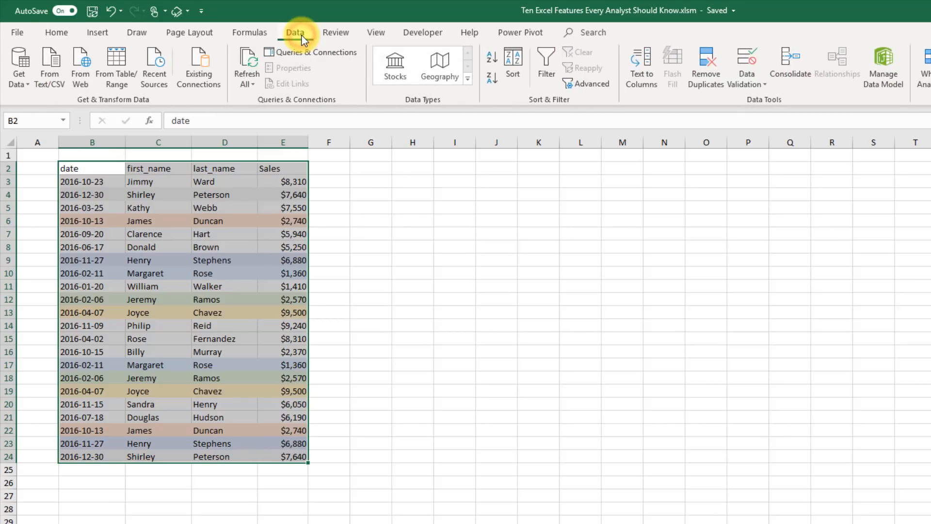
{"action": "left_click", "coordinate": [706, 76]}
{"action": "left_click_drag", "start_coordinate": [604, 199], "coordinate": [492, 171]}
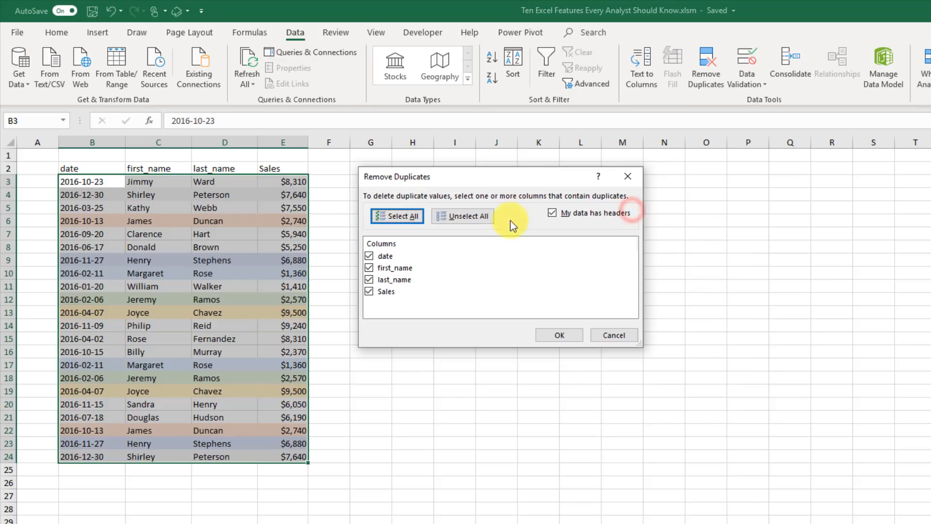
{"action": "left_click", "coordinate": [552, 213]}
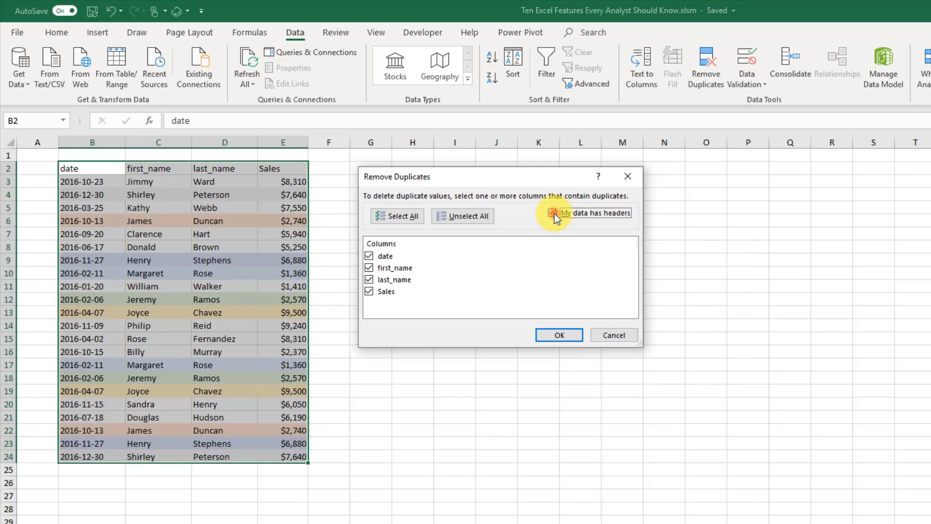
{"action": "left_click", "coordinate": [553, 214]}
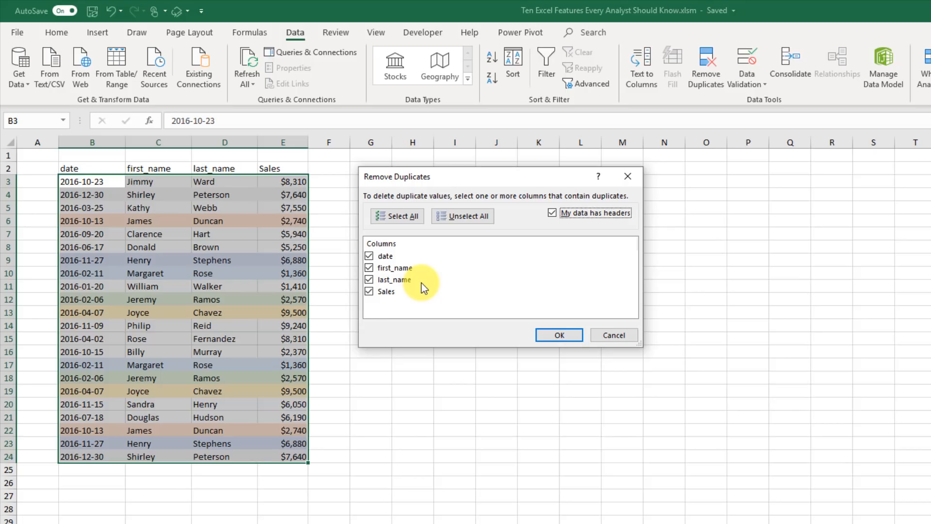
{"action": "left_click", "coordinate": [556, 339]}
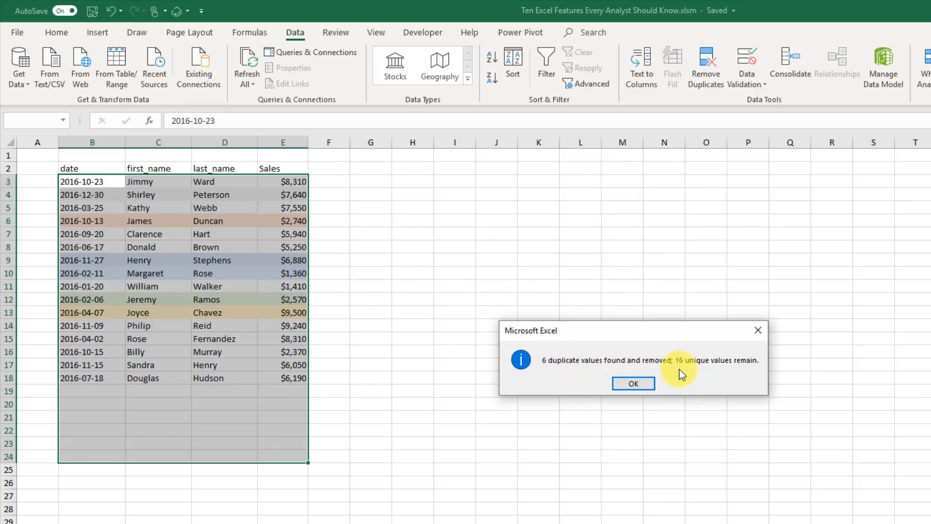
{"action": "left_click", "coordinate": [636, 385]}
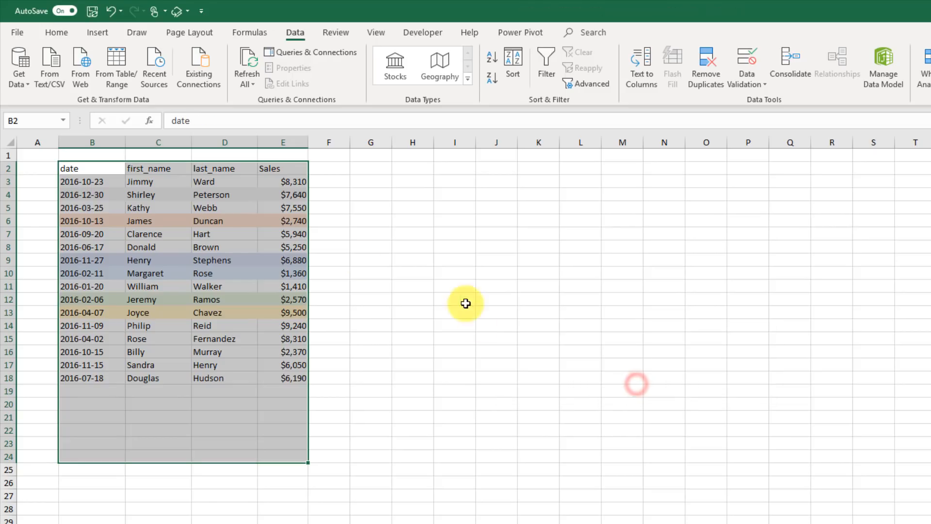
{"action": "left_click", "coordinate": [216, 219]}
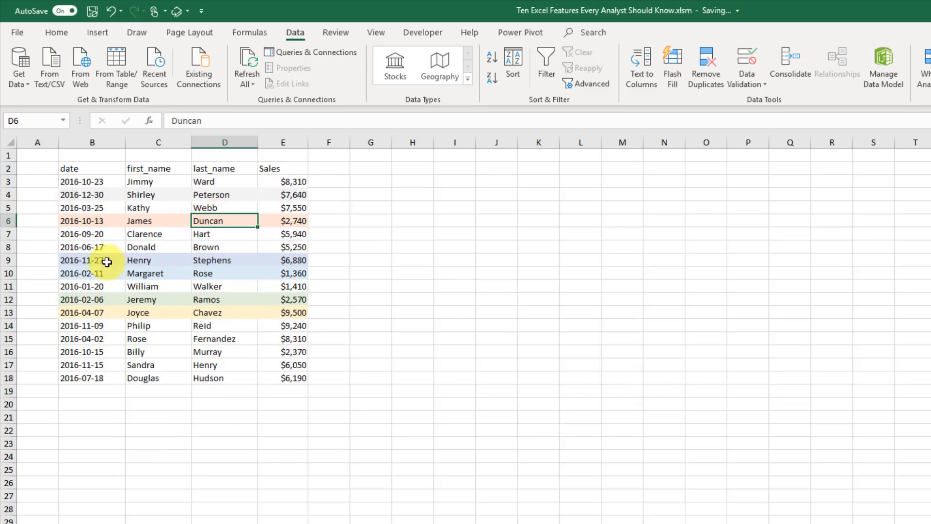
{"action": "left_click", "coordinate": [105, 312]}
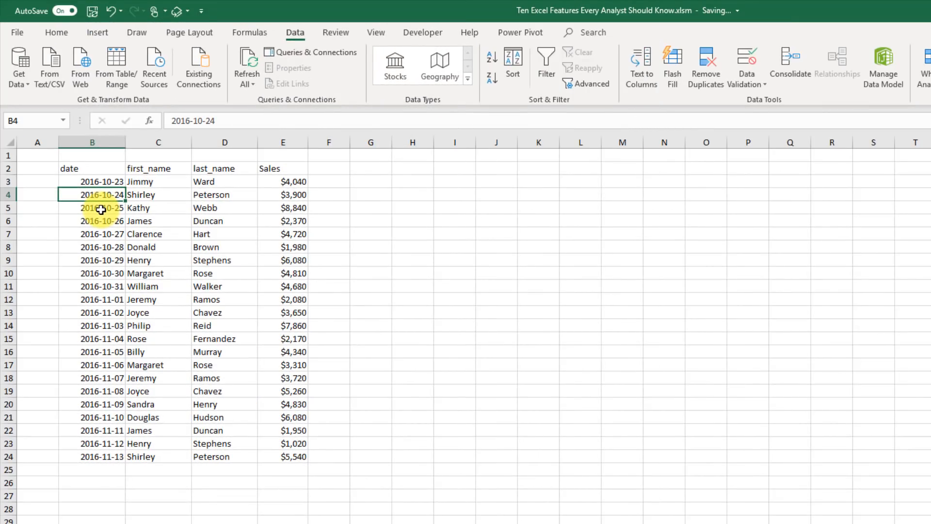
Add filters to the sales table B2:E24 and show only the first three names listed in the first_name column.
{"action": "left_click_drag", "start_coordinate": [112, 170], "coordinate": [290, 451]}
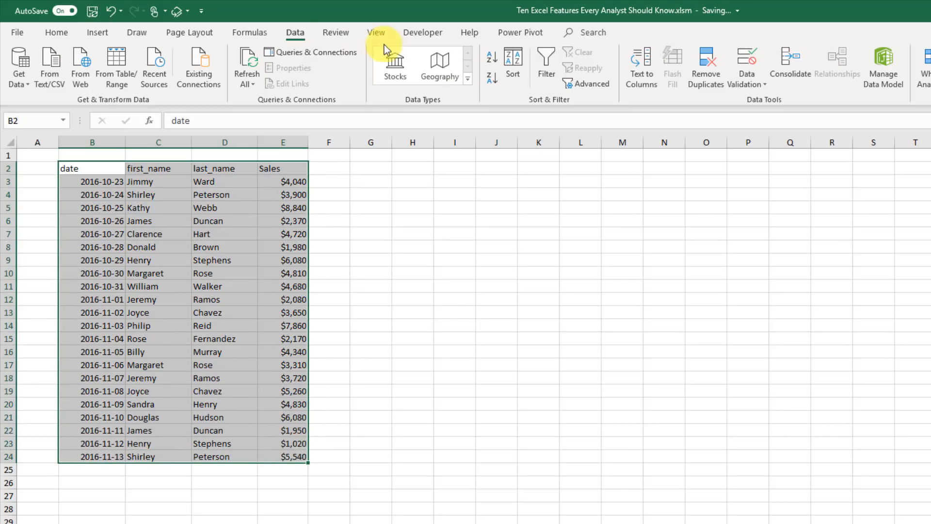
{"action": "left_click", "coordinate": [299, 34]}
{"action": "left_click", "coordinate": [547, 66]}
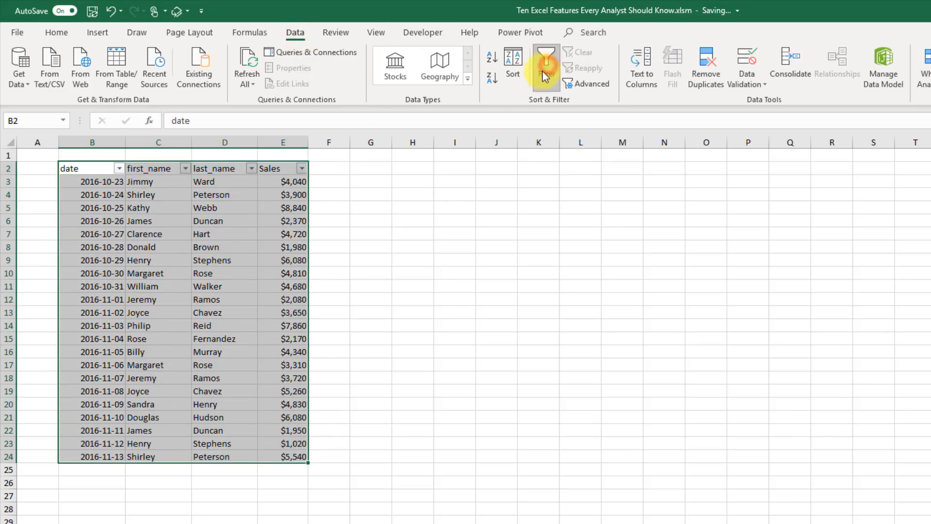
{"action": "left_click", "coordinate": [185, 169]}
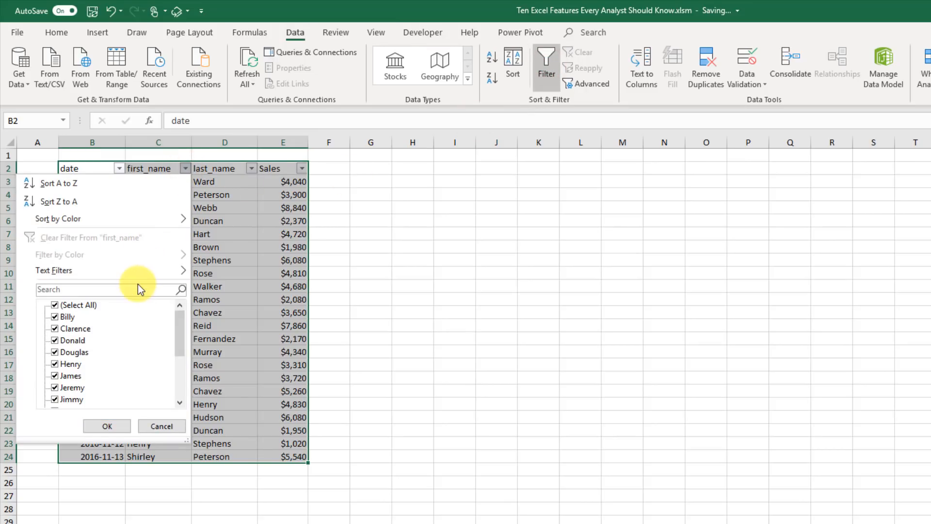
{"action": "left_click", "coordinate": [65, 306]}
{"action": "left_click", "coordinate": [58, 316]}
{"action": "left_click", "coordinate": [55, 329]}
{"action": "left_click", "coordinate": [54, 339]}
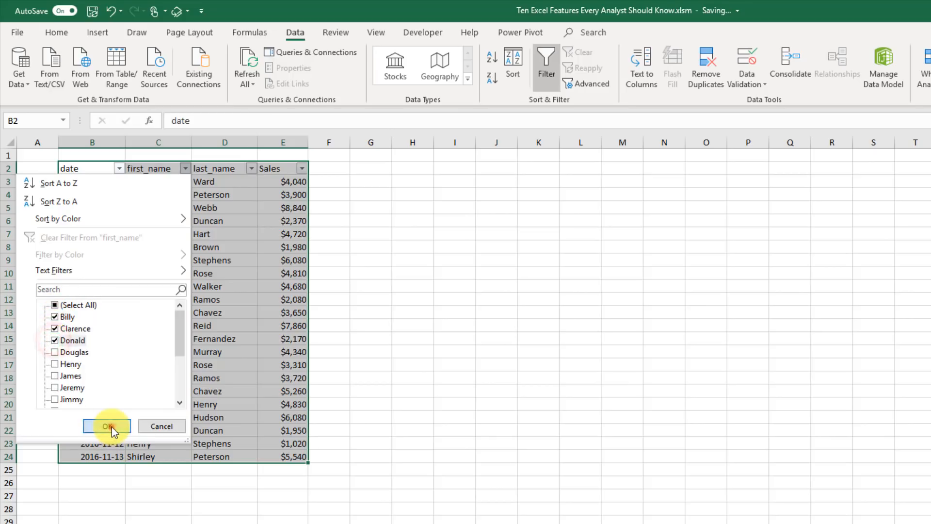
{"action": "left_click", "coordinate": [108, 425]}
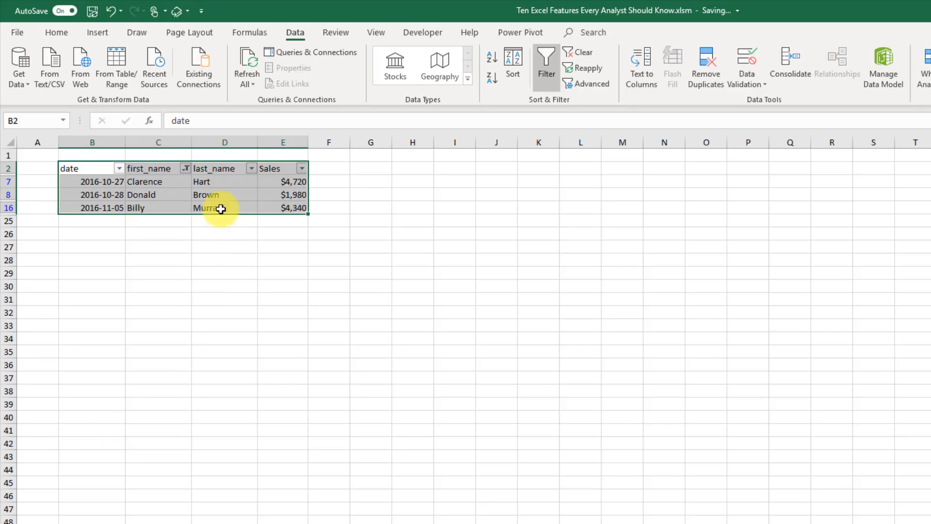
Check the first and last names in the filtered rows 7, 8 and 16, and clear the first_name filter.
{"action": "left_click", "coordinate": [173, 183]}
{"action": "left_click", "coordinate": [163, 196]}
{"action": "left_click", "coordinate": [162, 208]}
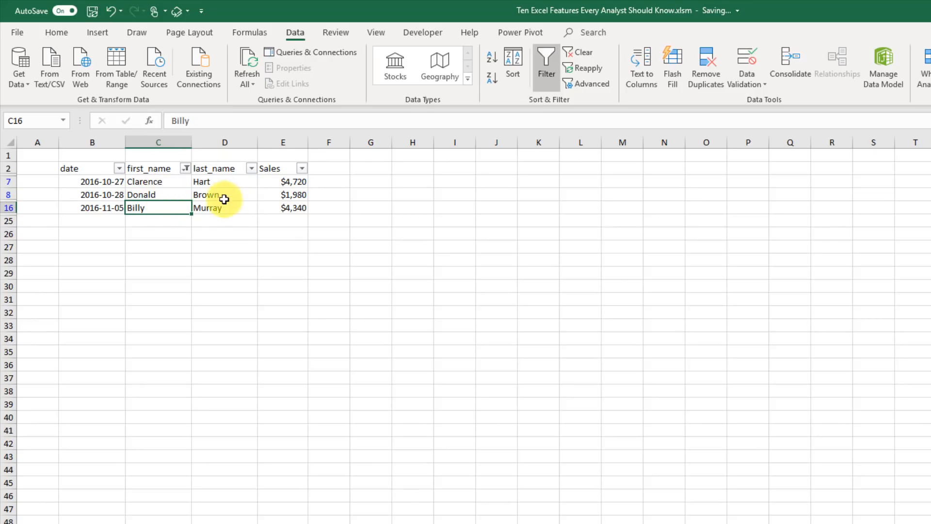
{"action": "left_click", "coordinate": [235, 181]}
{"action": "left_click", "coordinate": [236, 195]}
{"action": "left_click", "coordinate": [235, 209]}
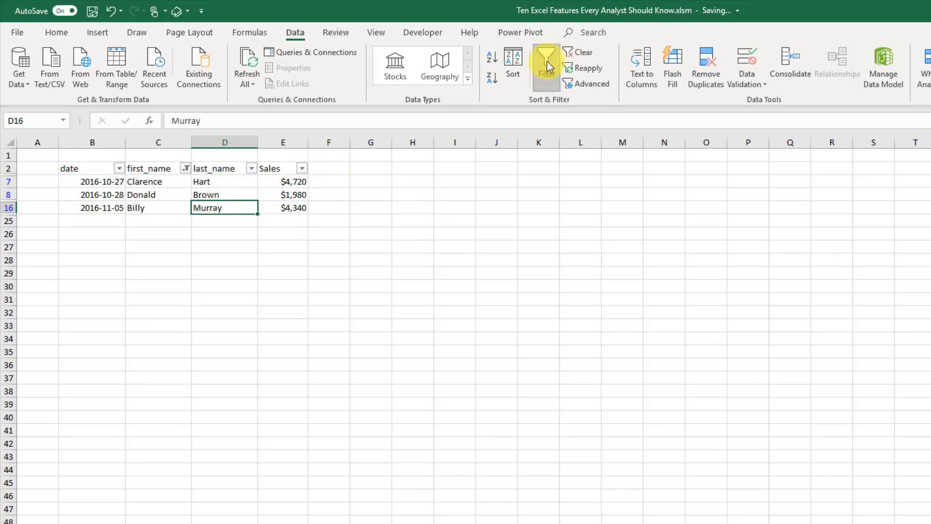
{"action": "left_click", "coordinate": [570, 52]}
{"action": "left_click", "coordinate": [243, 206]}
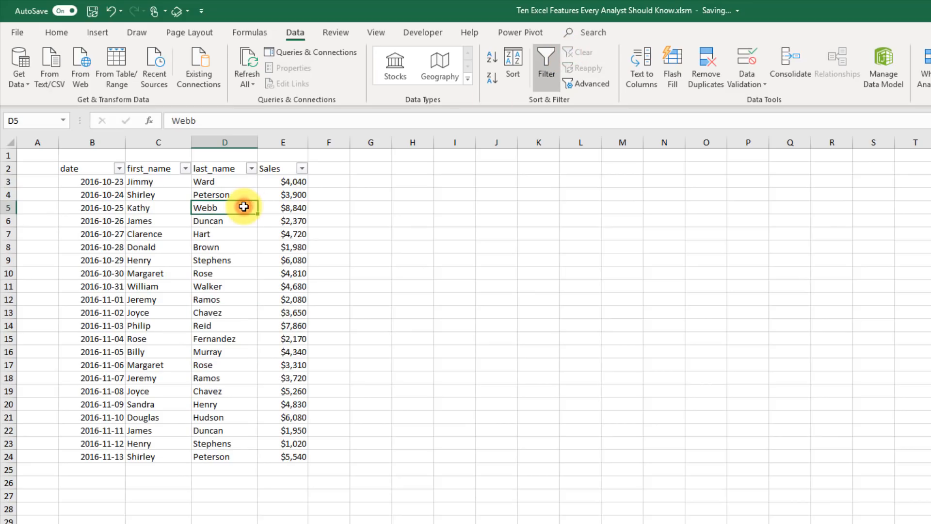
Copy the table's header row B2:E2 to H2:K2 to start a criteria range.
{"action": "left_click", "coordinate": [82, 168]}
{"action": "left_click_drag", "start_coordinate": [83, 168], "coordinate": [285, 170]}
{"action": "key", "text": "ctrl+c"}
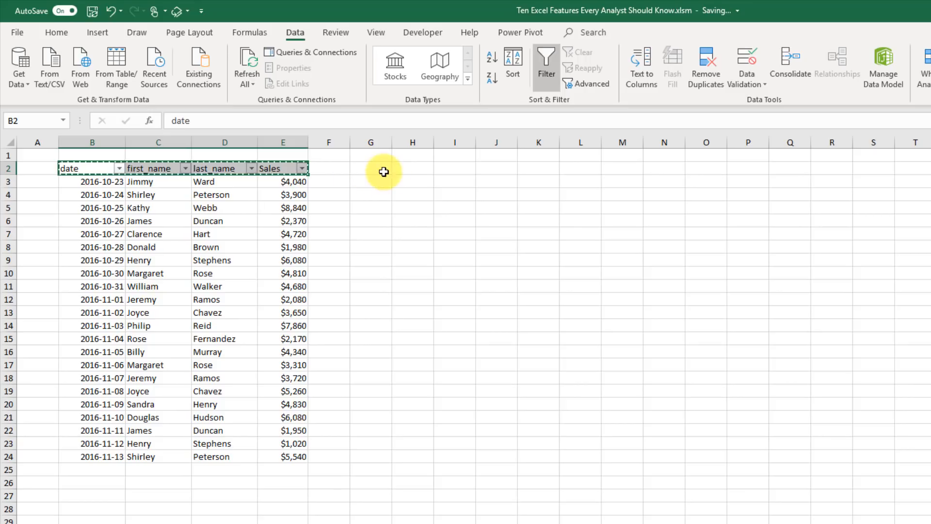
{"action": "left_click", "coordinate": [403, 170]}
{"action": "key", "text": "ctrl+v"}
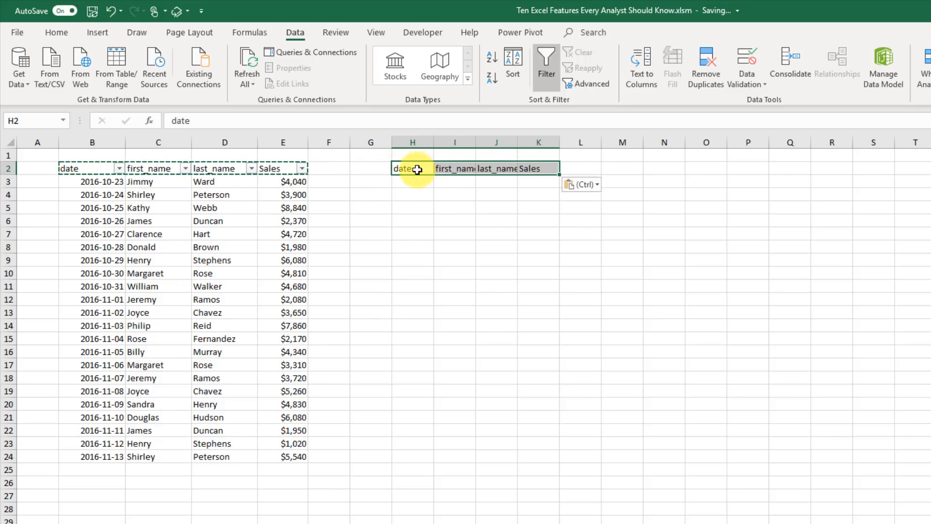
Copy the first names in C3:C4 to I3:I4 and the last names in D7:D8 to J5:J6 as filter criteria.
{"action": "mouse_move", "coordinate": [146, 185]}
{"action": "left_mouse_down"}
{"action": "mouse_move", "coordinate": [145, 203]}
{"action": "mouse_move", "coordinate": [151, 195]}
{"action": "left_mouse_up"}
{"action": "key", "text": "ctrl+c"}
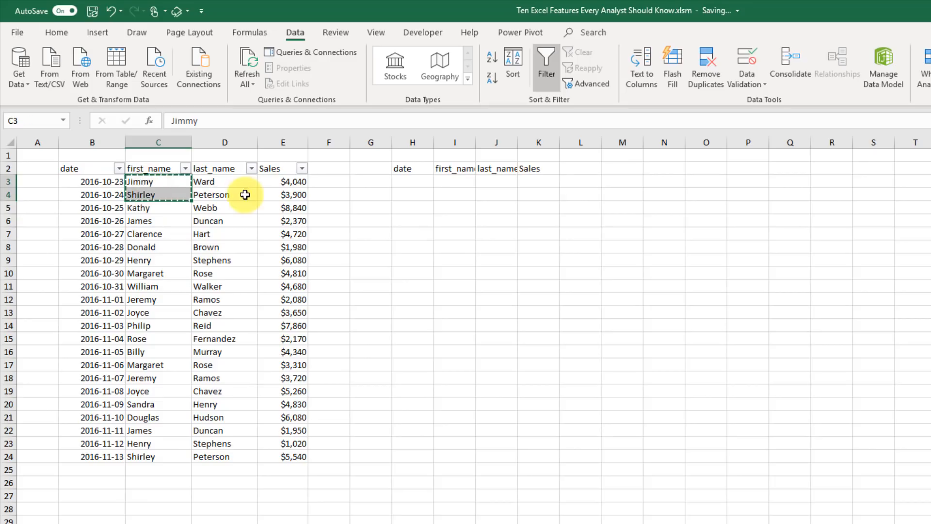
{"action": "left_click", "coordinate": [455, 182]}
{"action": "key", "text": "ctrl+v"}
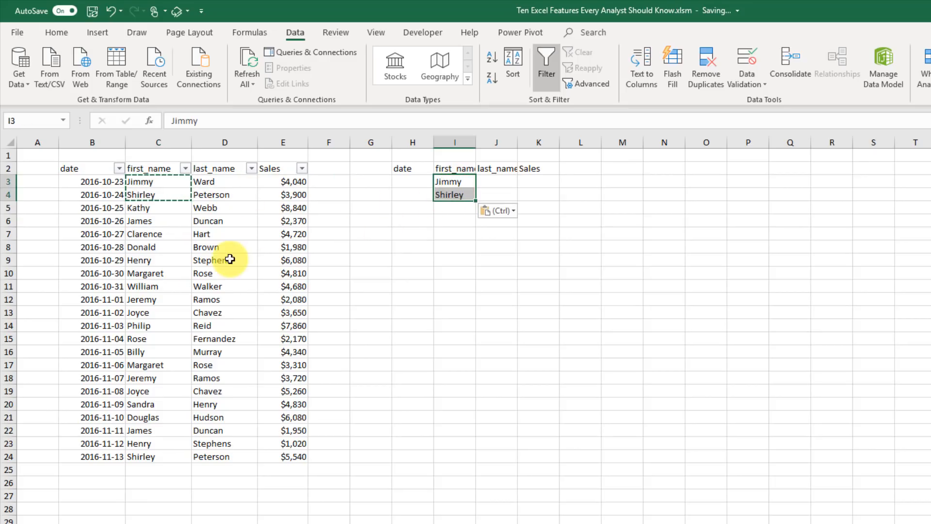
{"action": "left_click_drag", "start_coordinate": [224, 238], "coordinate": [225, 246]}
{"action": "key", "text": "ctrl+c"}
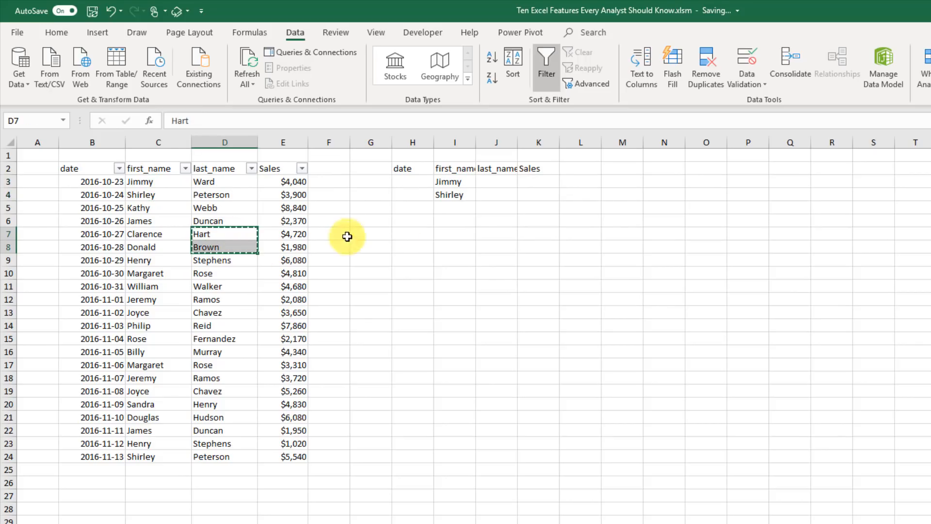
{"action": "left_click", "coordinate": [492, 210]}
{"action": "key", "text": "ctrl+v"}
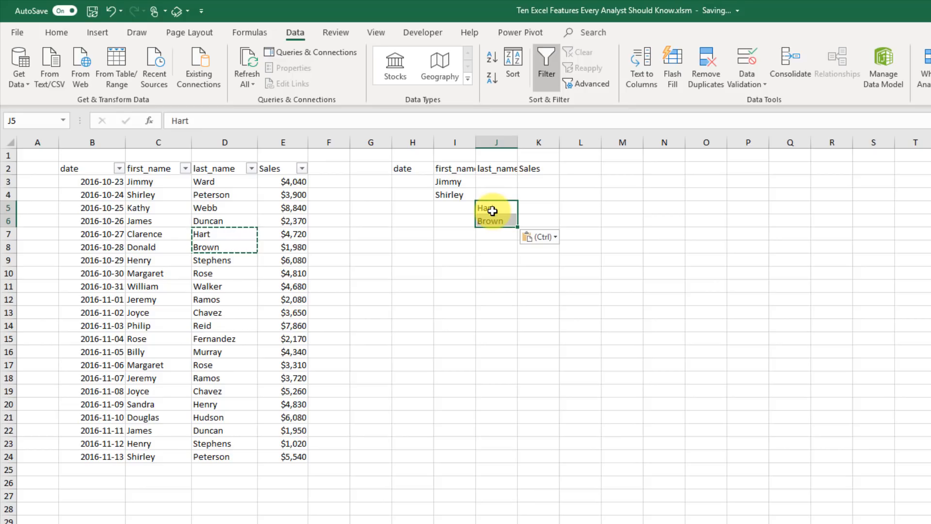
Examine the criteria layout in I3:J6, comparing the rows holding only a first name with those holding only a last name.
{"action": "left_click", "coordinate": [463, 182]}
{"action": "left_click", "coordinate": [464, 195]}
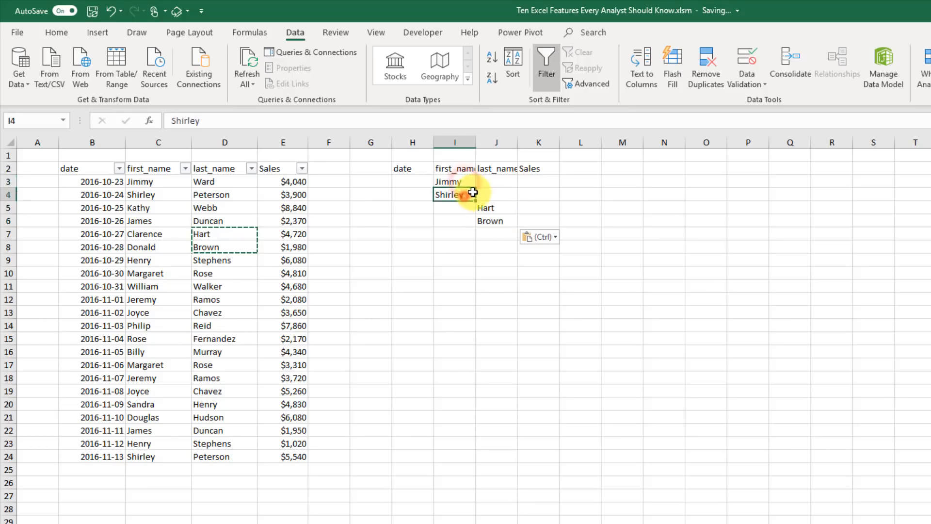
{"action": "left_click", "coordinate": [490, 193]}
{"action": "left_click", "coordinate": [491, 182]}
{"action": "left_click", "coordinate": [490, 192]}
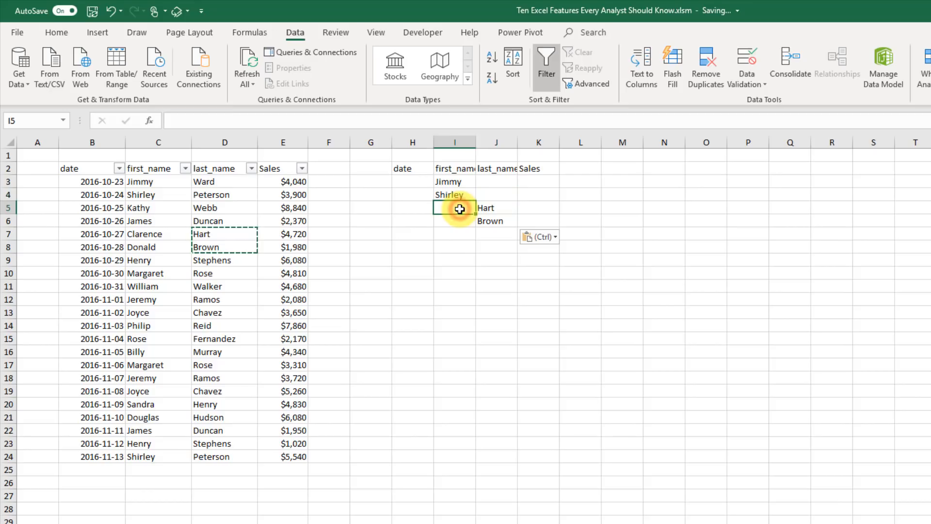
{"action": "left_click", "coordinate": [489, 209]}
{"action": "left_click", "coordinate": [505, 222]}
{"action": "left_click", "coordinate": [458, 209]}
{"action": "left_click", "coordinate": [461, 219]}
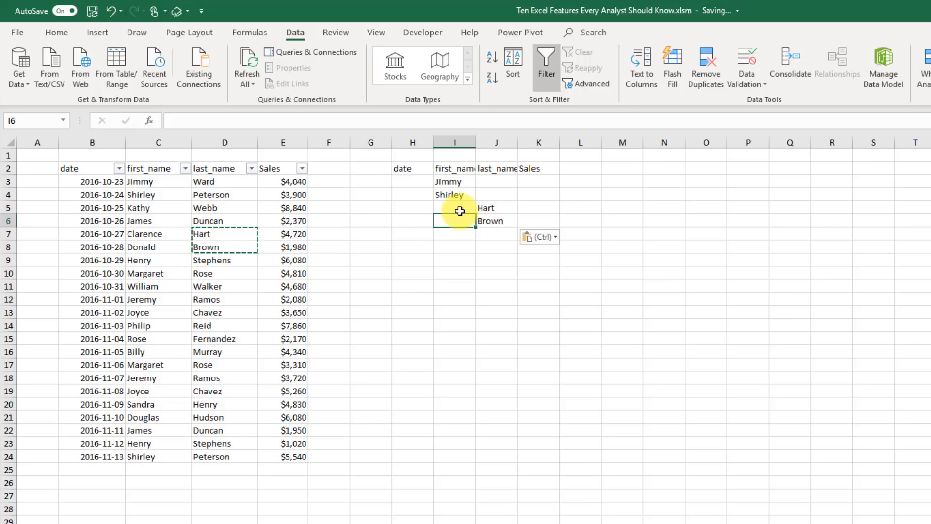
Apply an Advanced Filter in place to the list range B2:E24, using H2:K6 as the criteria range.
{"action": "left_click_drag", "start_coordinate": [103, 169], "coordinate": [293, 456]}
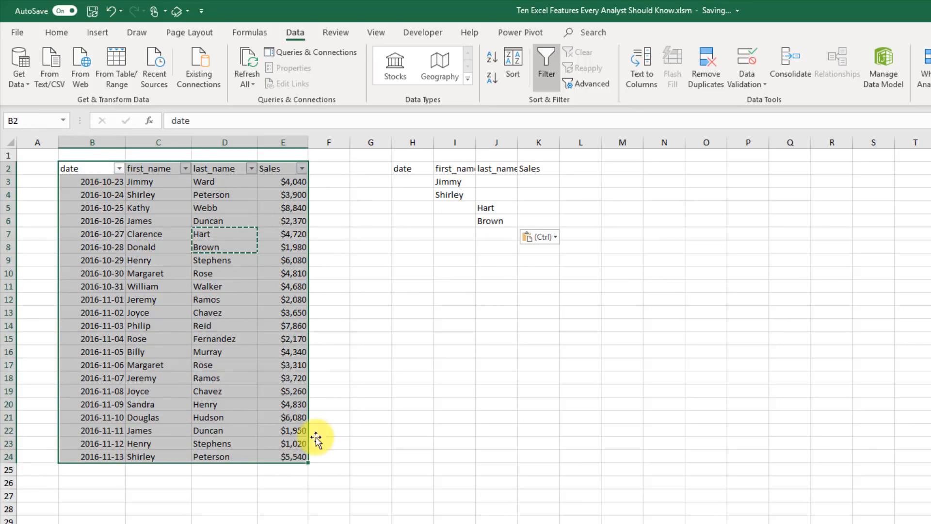
{"action": "left_click", "coordinate": [578, 80]}
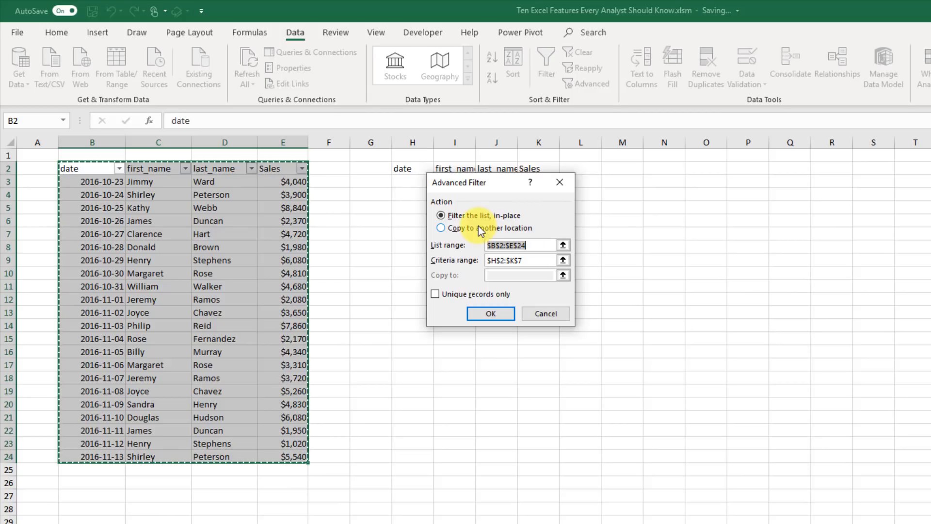
{"action": "left_click", "coordinate": [441, 215]}
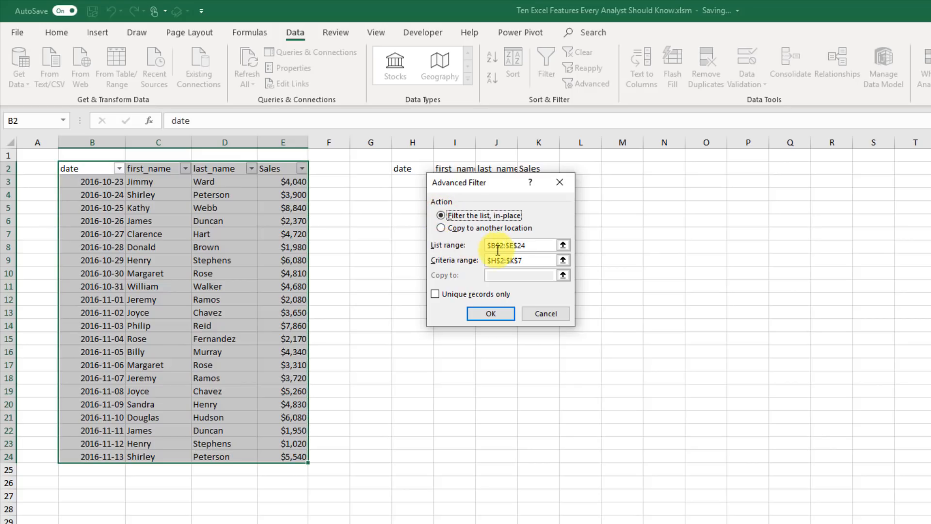
{"action": "left_click", "coordinate": [562, 260]}
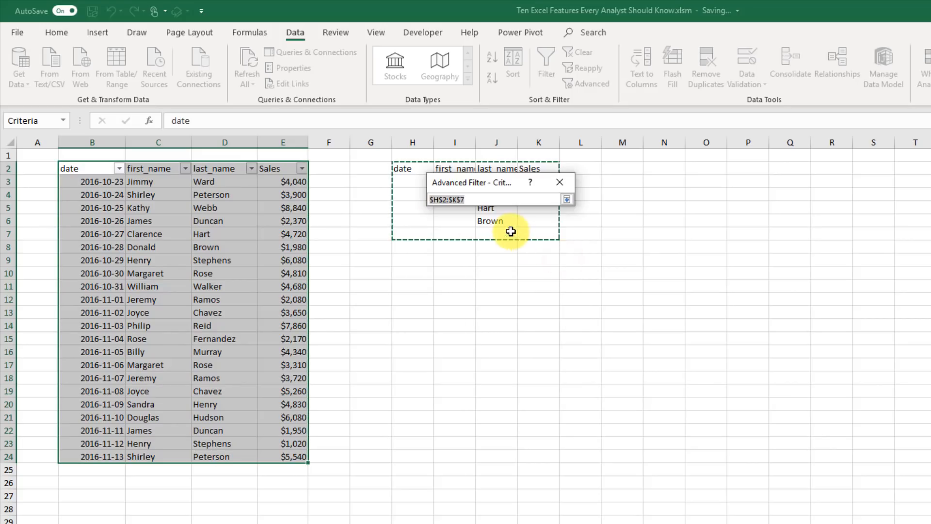
{"action": "left_click_drag", "start_coordinate": [403, 166], "coordinate": [545, 221]}
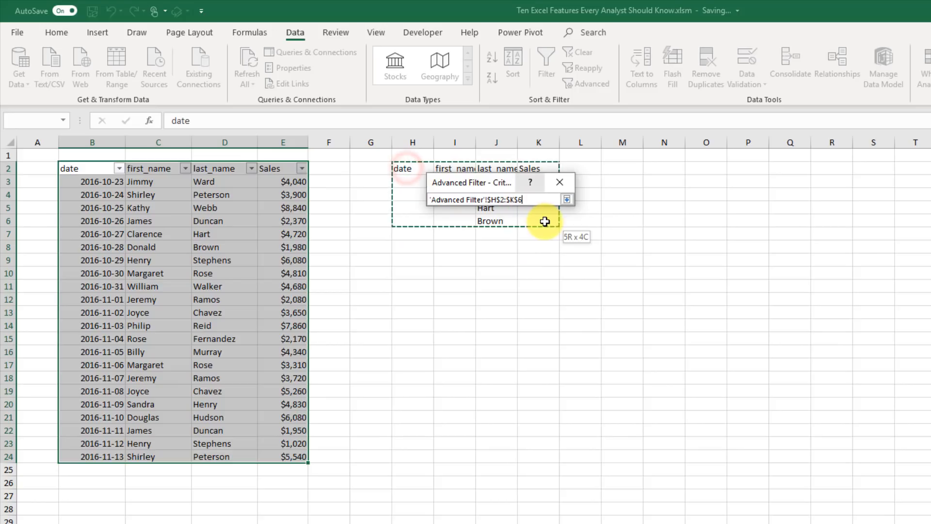
{"action": "left_click_drag", "start_coordinate": [499, 182], "coordinate": [661, 192]}
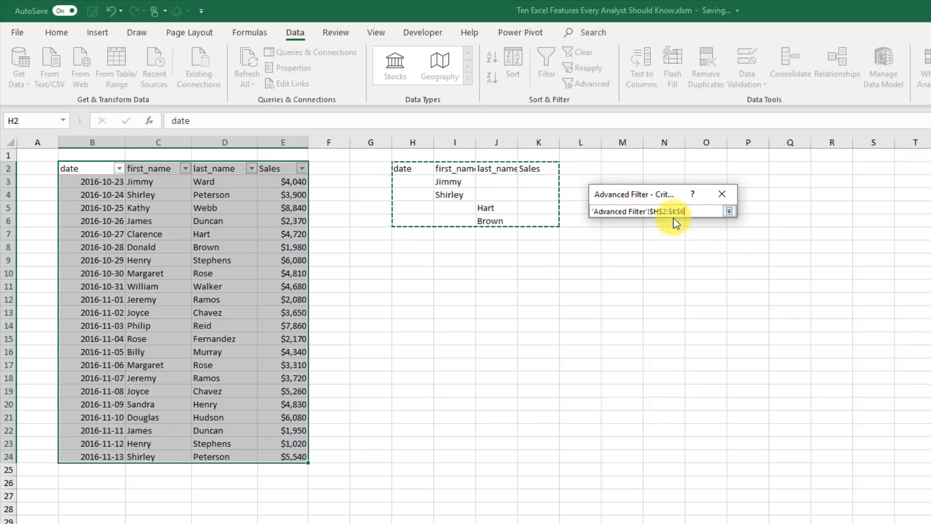
{"action": "left_click", "coordinate": [729, 211]}
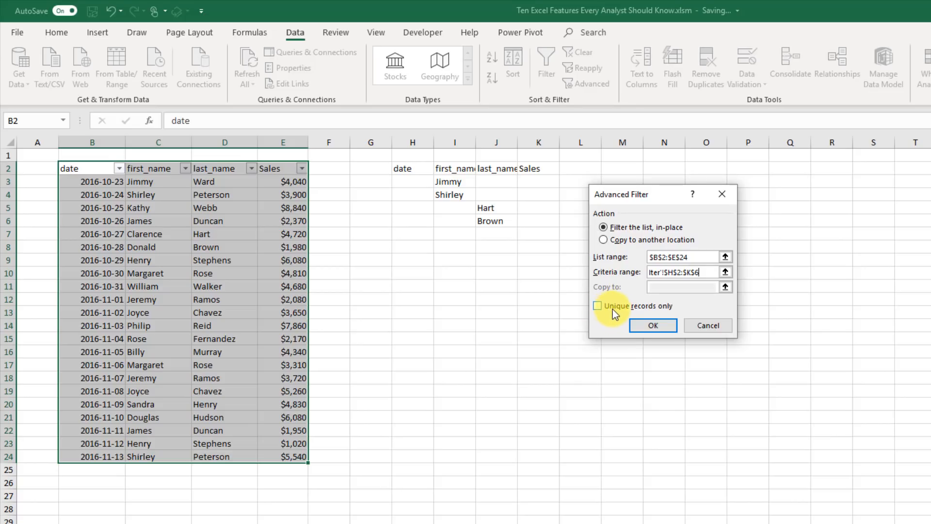
{"action": "left_click", "coordinate": [648, 327]}
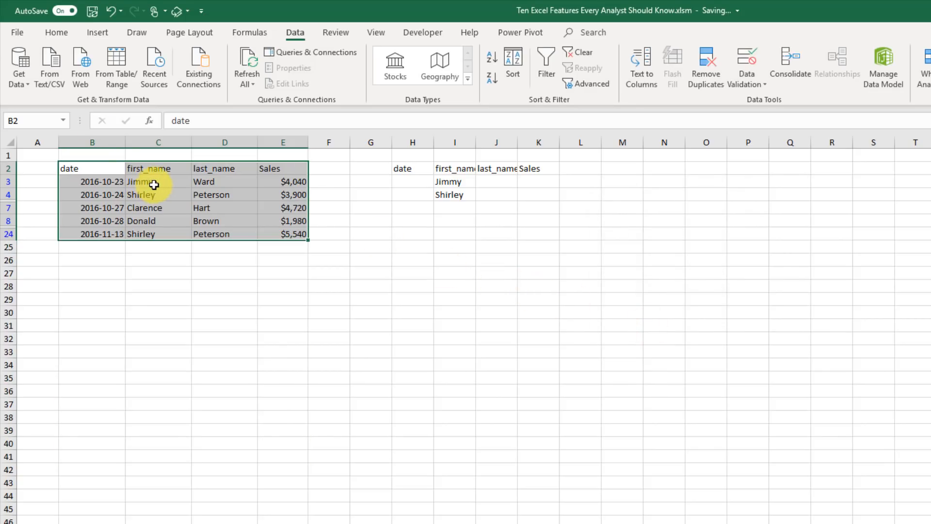
Check the filtered first names in C3, C4 and C24 and last names in D7:D8 against the criteria.
{"action": "left_click_drag", "start_coordinate": [153, 185], "coordinate": [155, 193]}
{"action": "left_click", "coordinate": [161, 233], "text": "ctrl"}
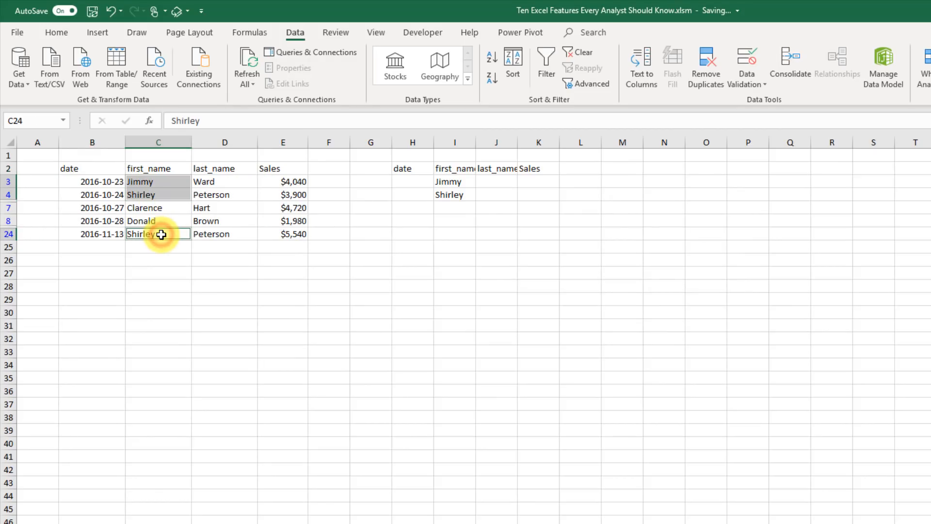
{"action": "left_click", "coordinate": [218, 209]}
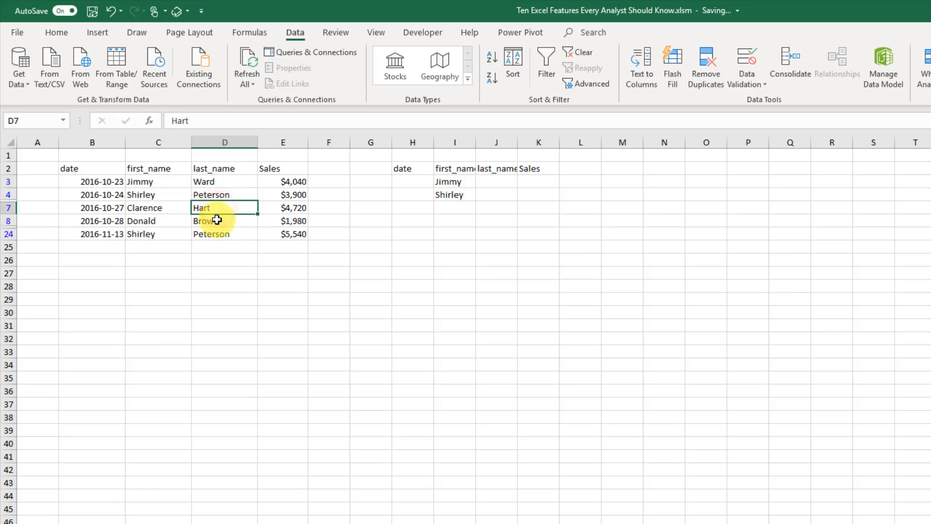
{"action": "left_click", "coordinate": [216, 222], "text": "ctrl"}
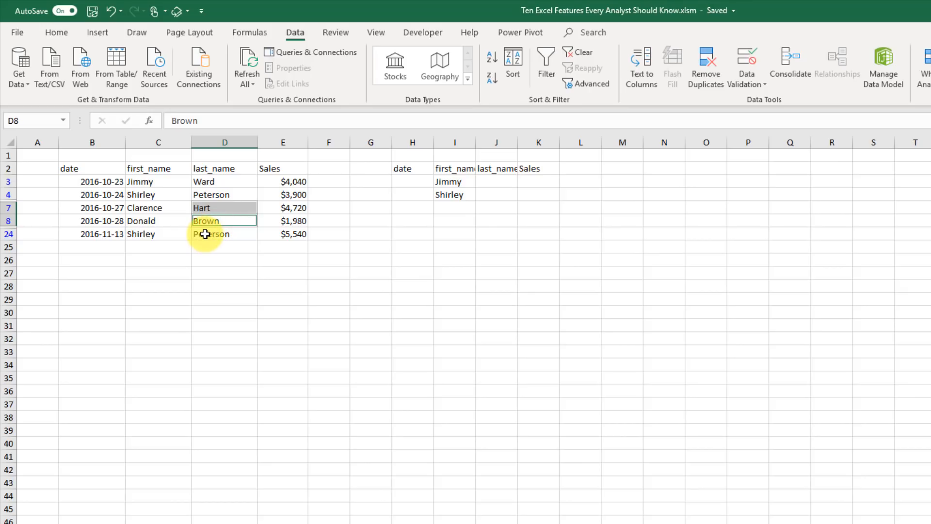